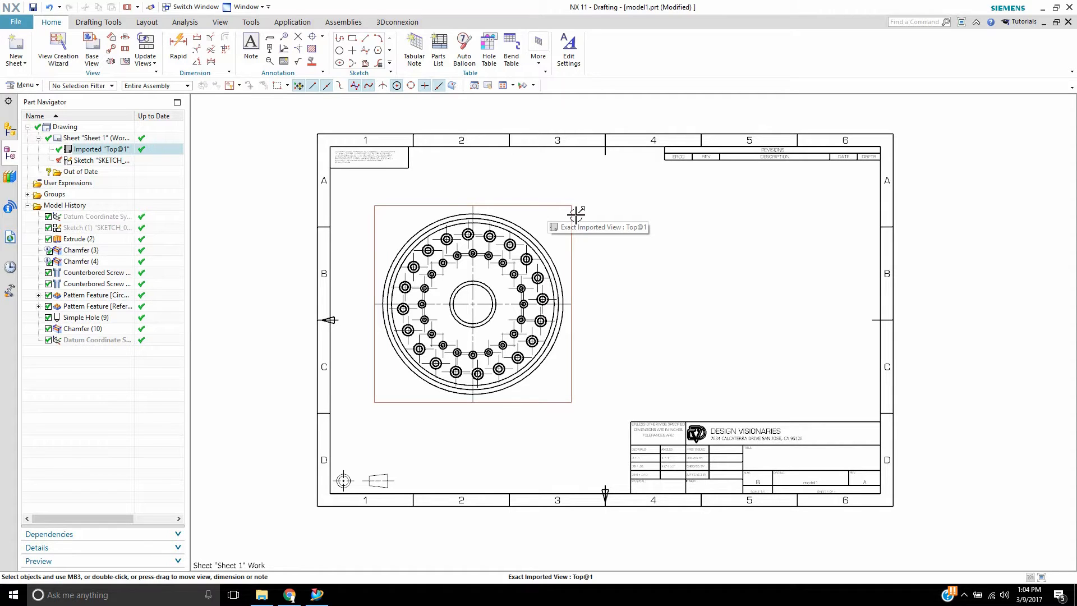
Step: Create a simple section view of the disc through the centre bore, placing it in line with the rightmost outer hole
{"action": "scroll", "coordinate": [472, 292], "scroll_direction": "up", "scroll_amount": 2}
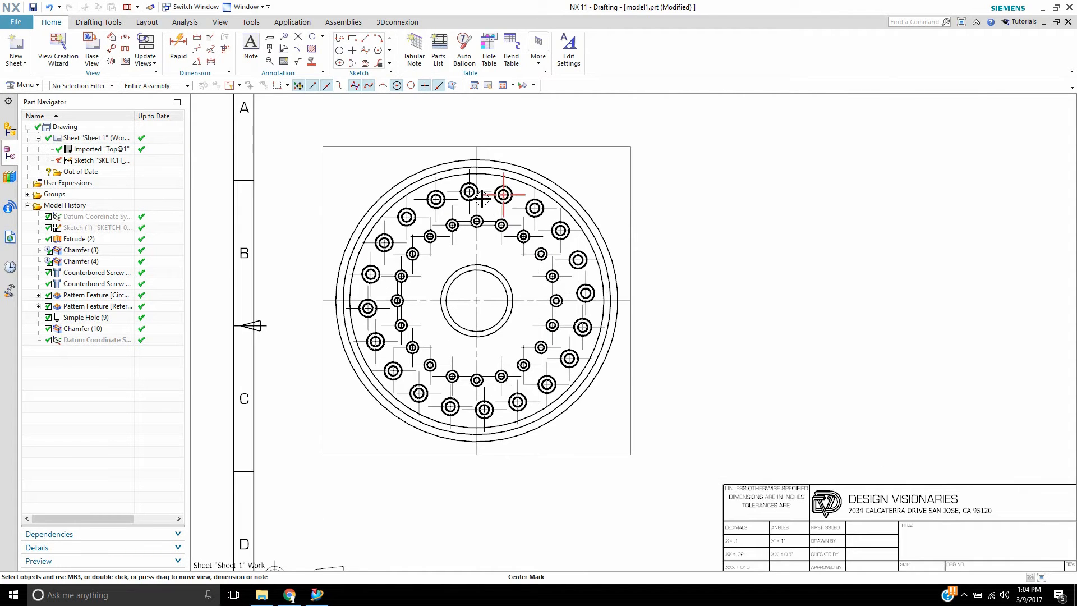
{"action": "scroll", "coordinate": [483, 197], "scroll_direction": "down", "scroll_amount": 3}
{"action": "scroll", "coordinate": [560, 304], "scroll_direction": "up", "scroll_amount": 1}
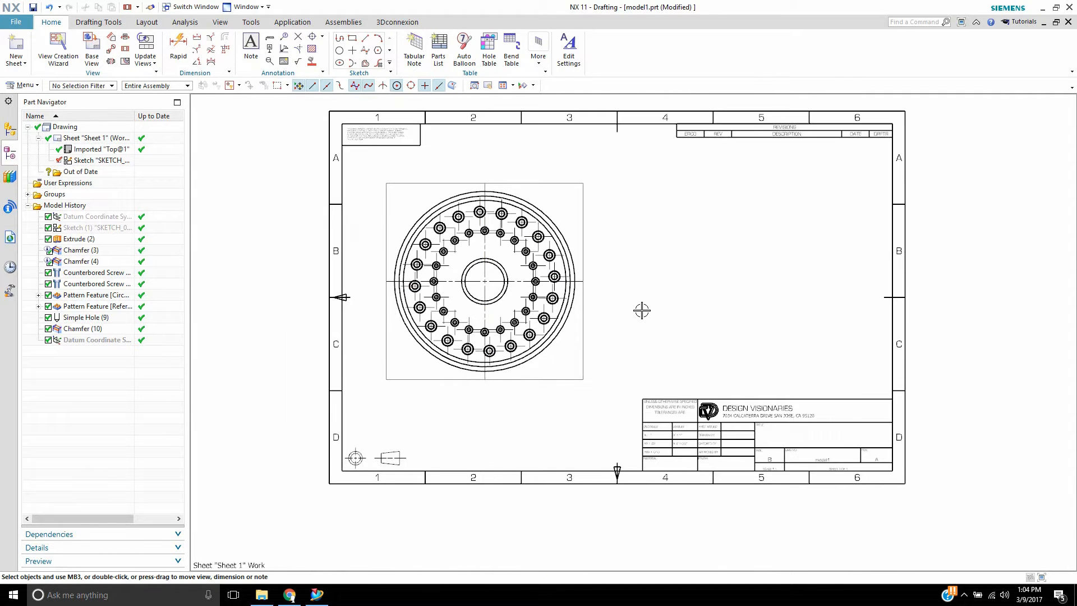
{"action": "left_click", "coordinate": [126, 47]}
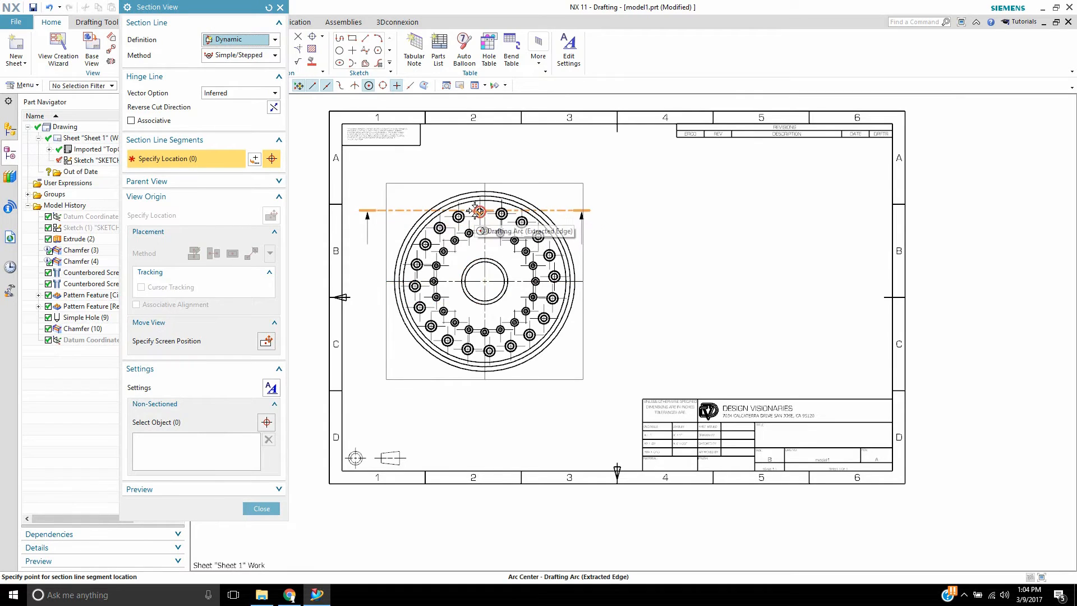
{"action": "scroll", "coordinate": [485, 255], "scroll_direction": "up", "scroll_amount": 3}
{"action": "scroll", "coordinate": [485, 255], "scroll_direction": "up", "scroll_amount": 1}
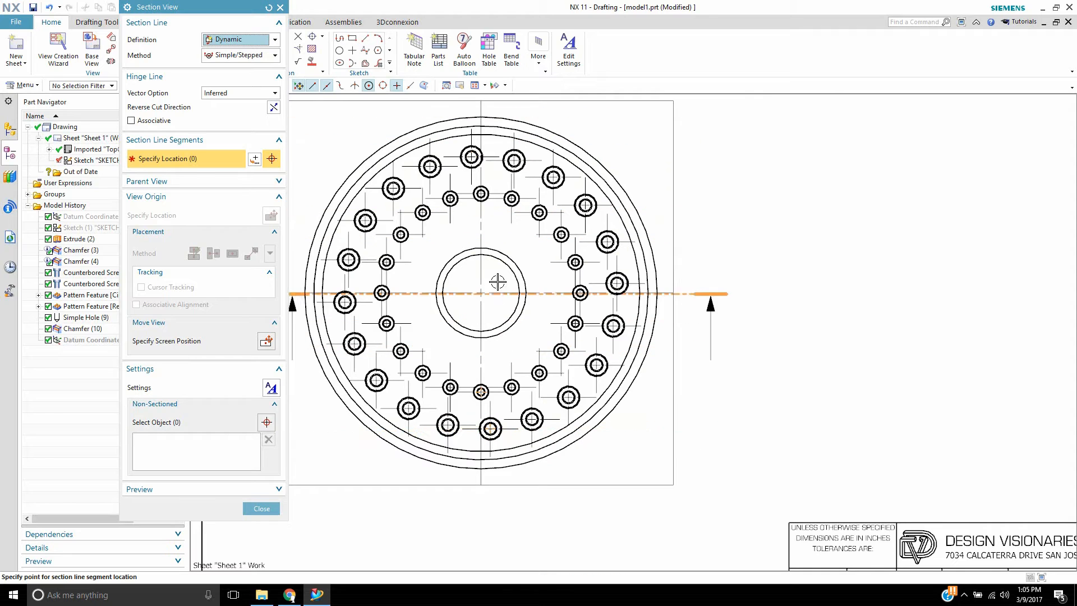
{"action": "left_click", "coordinate": [481, 293]}
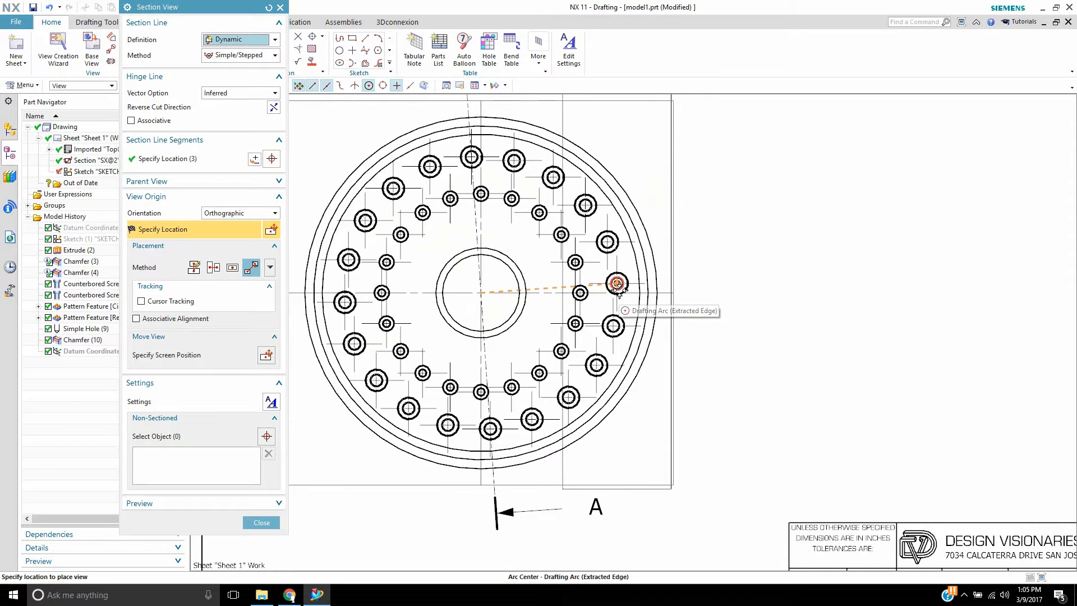
{"action": "left_click", "coordinate": [617, 283]}
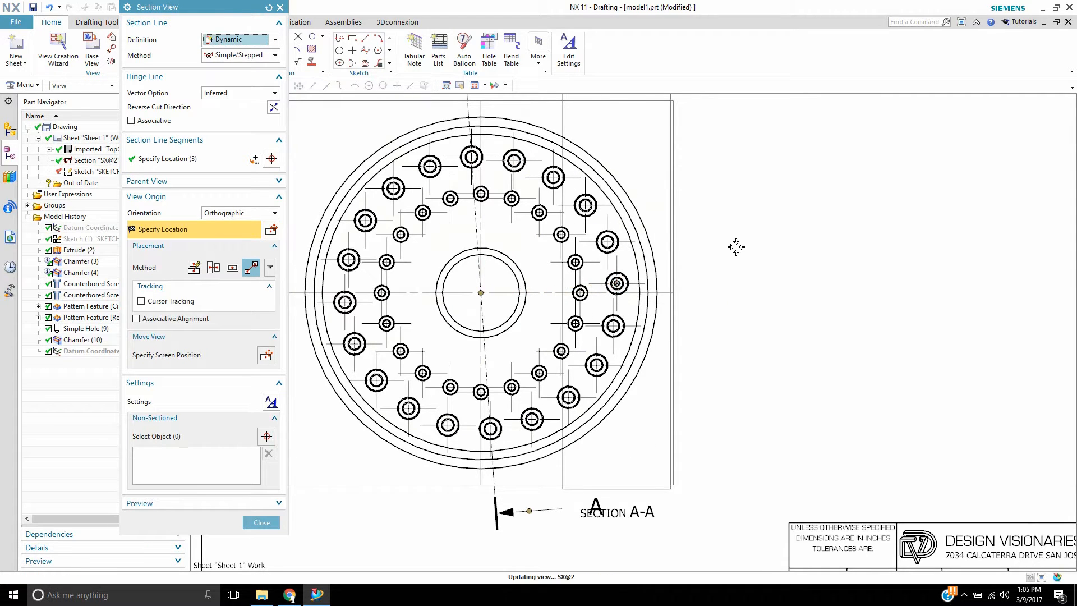
{"action": "scroll", "coordinate": [735, 246], "scroll_direction": "down", "scroll_amount": 3}
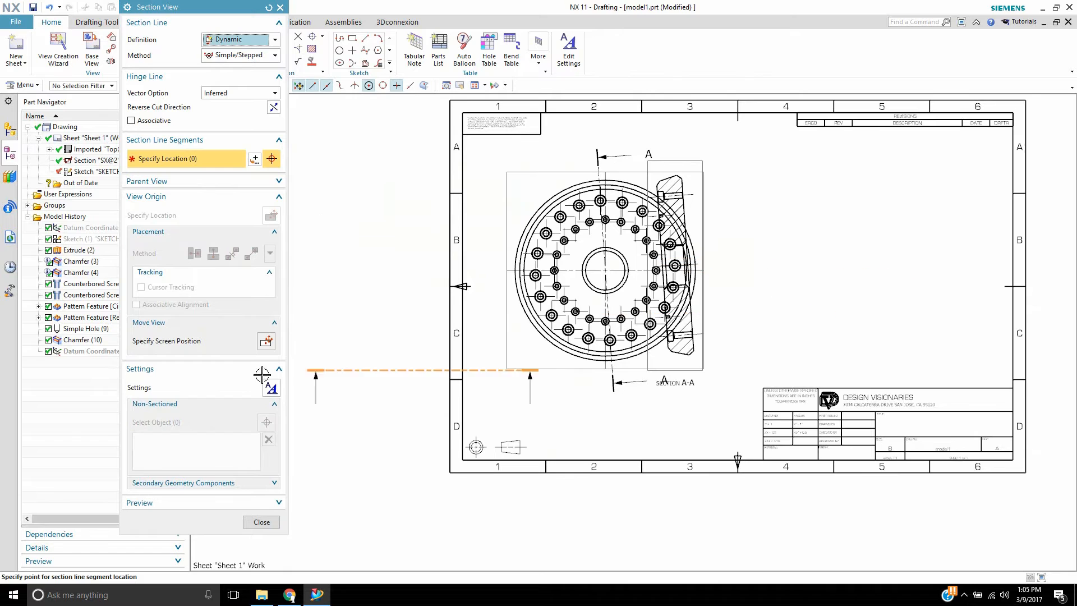
{"action": "left_click", "coordinate": [261, 522]}
Step: Move section view A-A out from over the top view into the free sheet space above the title block
{"action": "scroll", "coordinate": [673, 184], "scroll_direction": "up", "scroll_amount": 3}
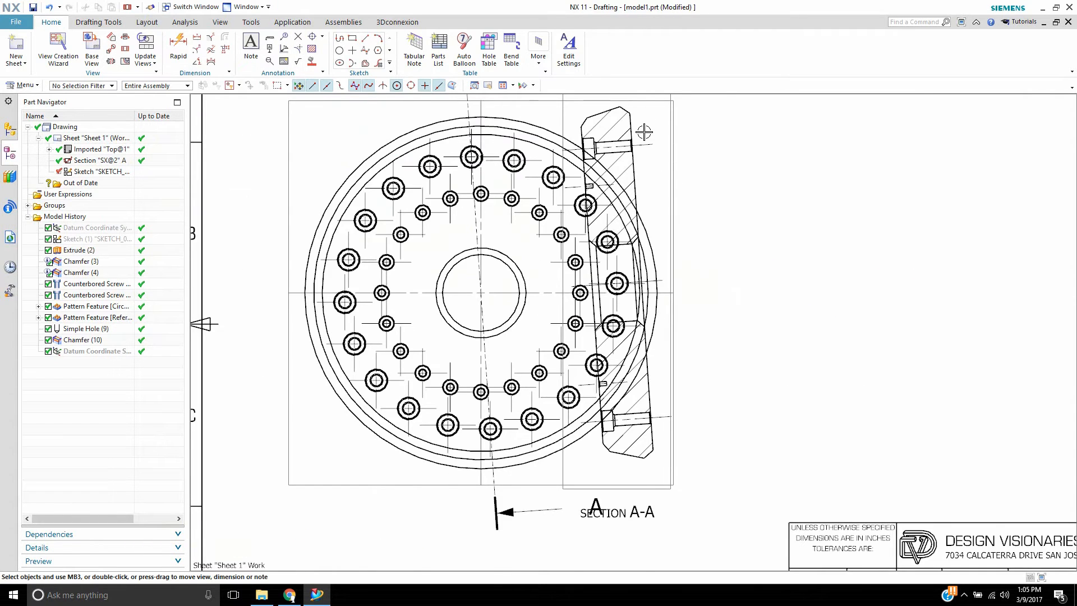
{"action": "scroll", "coordinate": [643, 131], "scroll_direction": "down", "scroll_amount": 4}
{"action": "left_click_drag", "start_coordinate": [651, 105], "coordinate": [780, 103]}
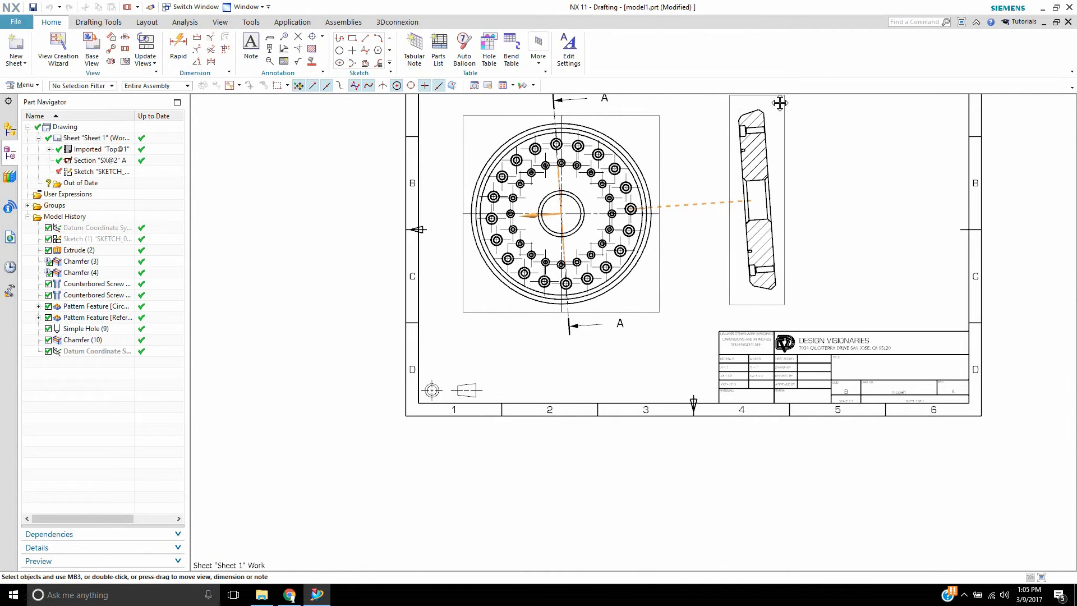
{"action": "scroll", "coordinate": [808, 152], "scroll_direction": "up", "scroll_amount": 3}
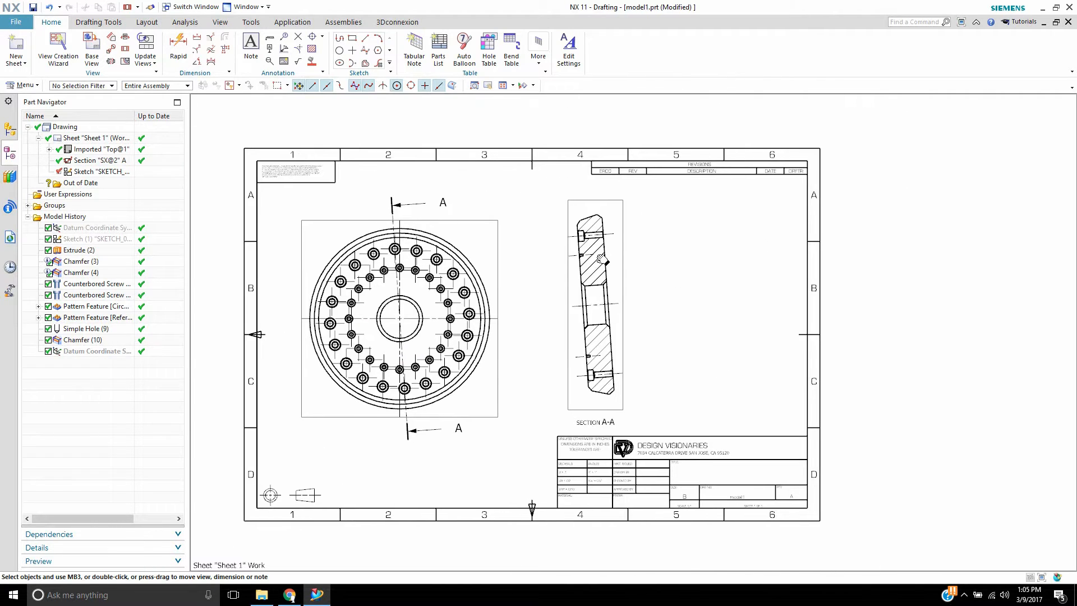
Step: Compare the orientation and cut holes of section view A-A with the section line and hole pattern in the top view
{"action": "scroll", "coordinate": [587, 231], "scroll_direction": "up", "scroll_amount": 2}
{"action": "scroll", "coordinate": [595, 343], "scroll_direction": "up", "scroll_amount": 1}
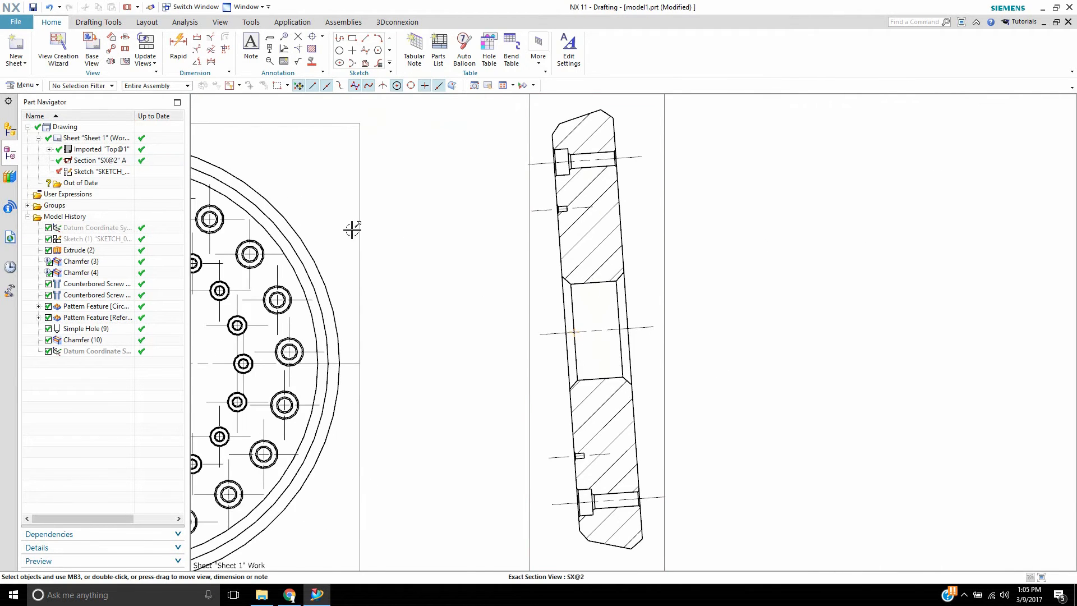
{"action": "scroll", "coordinate": [398, 305], "scroll_direction": "down", "scroll_amount": 3}
{"action": "scroll", "coordinate": [387, 317], "scroll_direction": "up", "scroll_amount": 2}
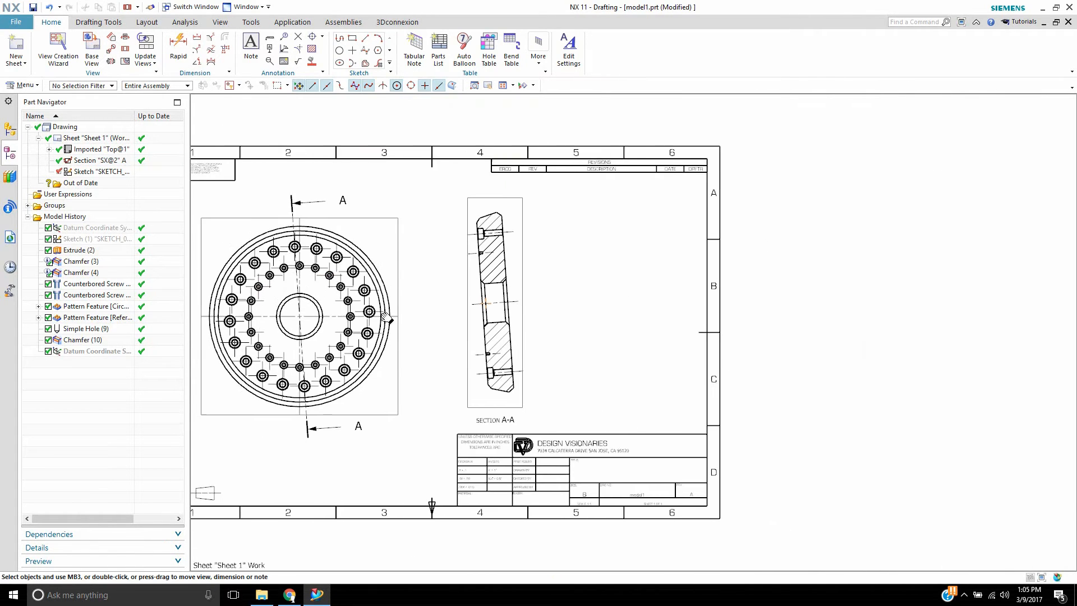
{"action": "scroll", "coordinate": [386, 318], "scroll_direction": "up", "scroll_amount": 1}
{"action": "scroll", "coordinate": [390, 261], "scroll_direction": "up", "scroll_amount": 2}
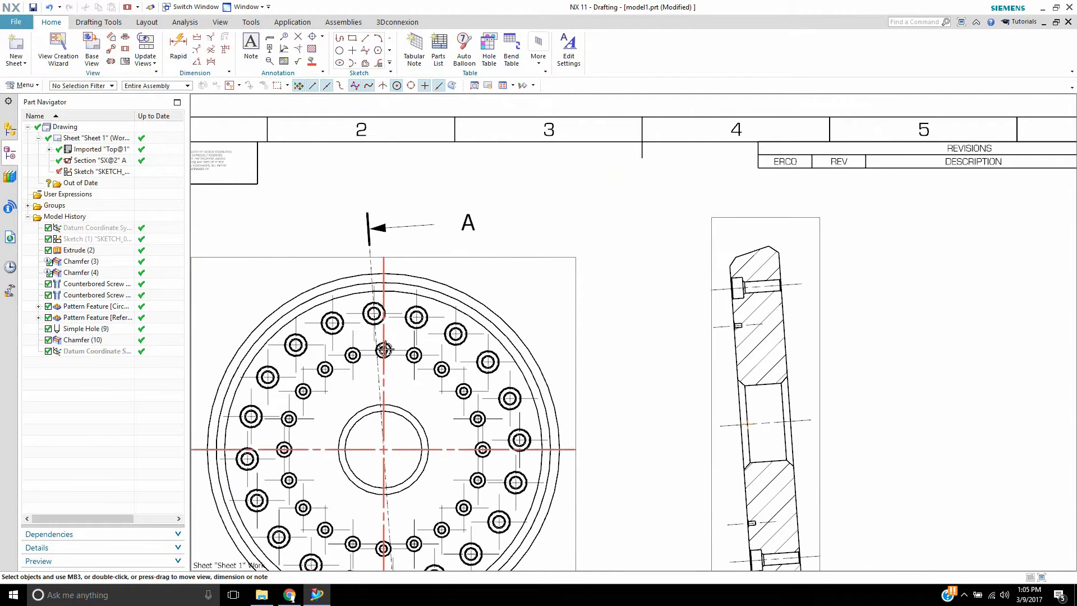
{"action": "scroll", "coordinate": [393, 409], "scroll_direction": "down", "scroll_amount": 3}
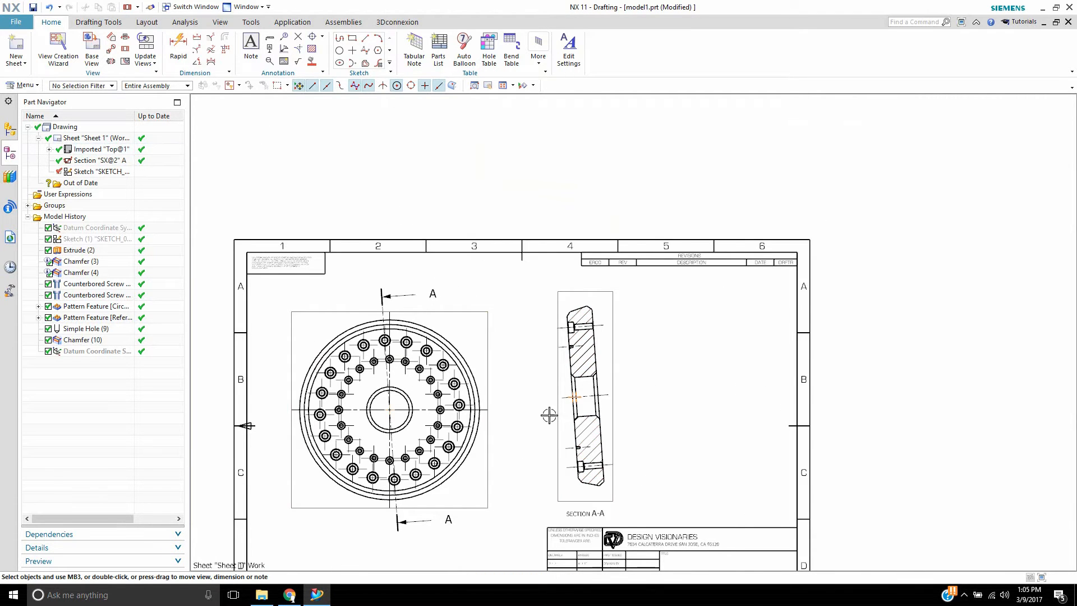
{"action": "scroll", "coordinate": [593, 354], "scroll_direction": "up", "scroll_amount": 2}
{"action": "scroll", "coordinate": [630, 337], "scroll_direction": "up", "scroll_amount": 1}
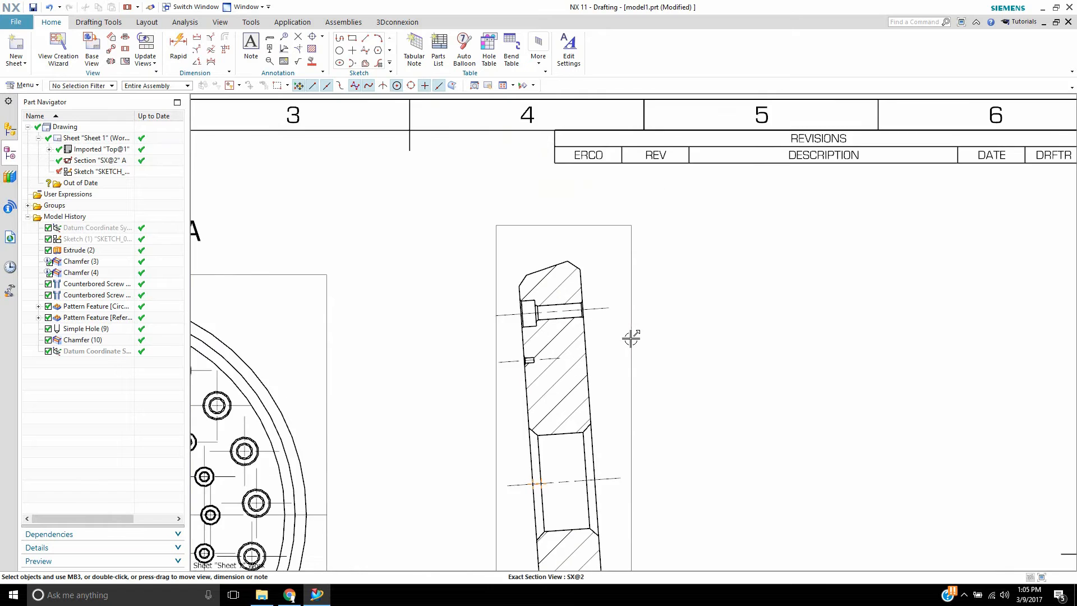
{"action": "scroll", "coordinate": [622, 342], "scroll_direction": "down", "scroll_amount": 3}
{"action": "scroll", "coordinate": [566, 351], "scroll_direction": "up", "scroll_amount": 5}
{"action": "scroll", "coordinate": [649, 403], "scroll_direction": "up", "scroll_amount": 2}
{"action": "scroll", "coordinate": [654, 404], "scroll_direction": "down", "scroll_amount": 5}
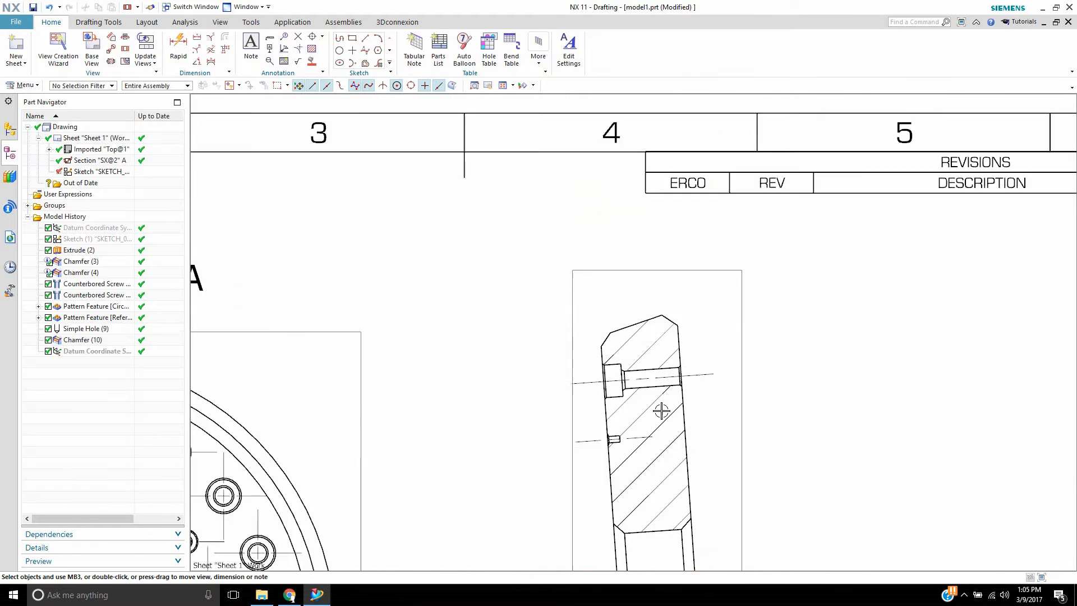
{"action": "mouse_move", "coordinate": [783, 486]}
{"action": "middle_mouse_down"}
{"action": "mouse_move", "coordinate": [553, 224]}
{"action": "mouse_move", "coordinate": [745, 284]}
{"action": "middle_mouse_up"}
{"action": "scroll", "coordinate": [512, 206], "scroll_direction": "down", "scroll_amount": 2}
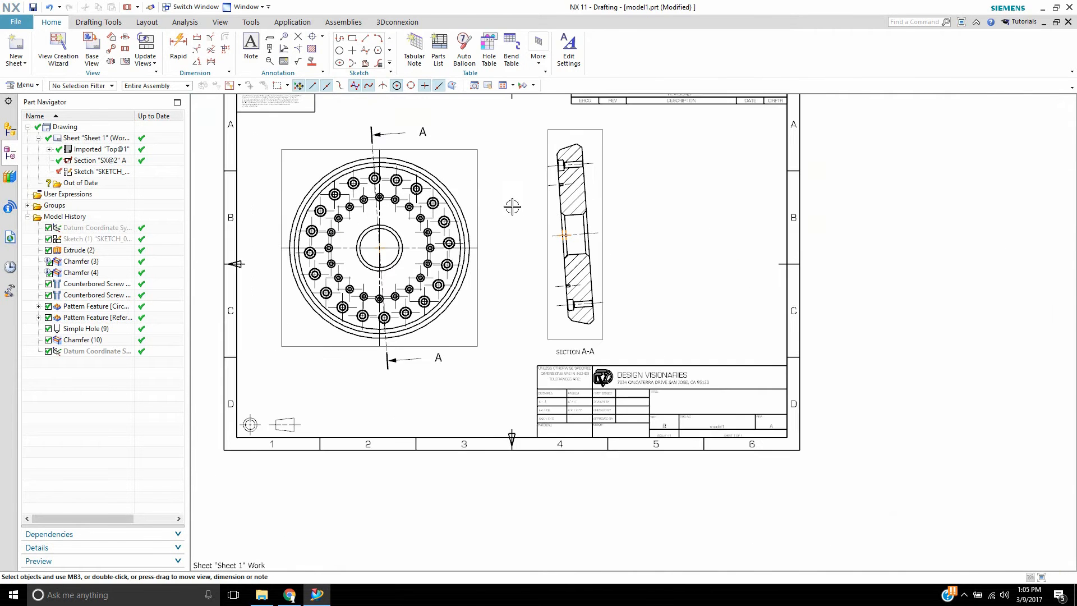
{"action": "scroll", "coordinate": [566, 222], "scroll_direction": "up", "scroll_amount": 1}
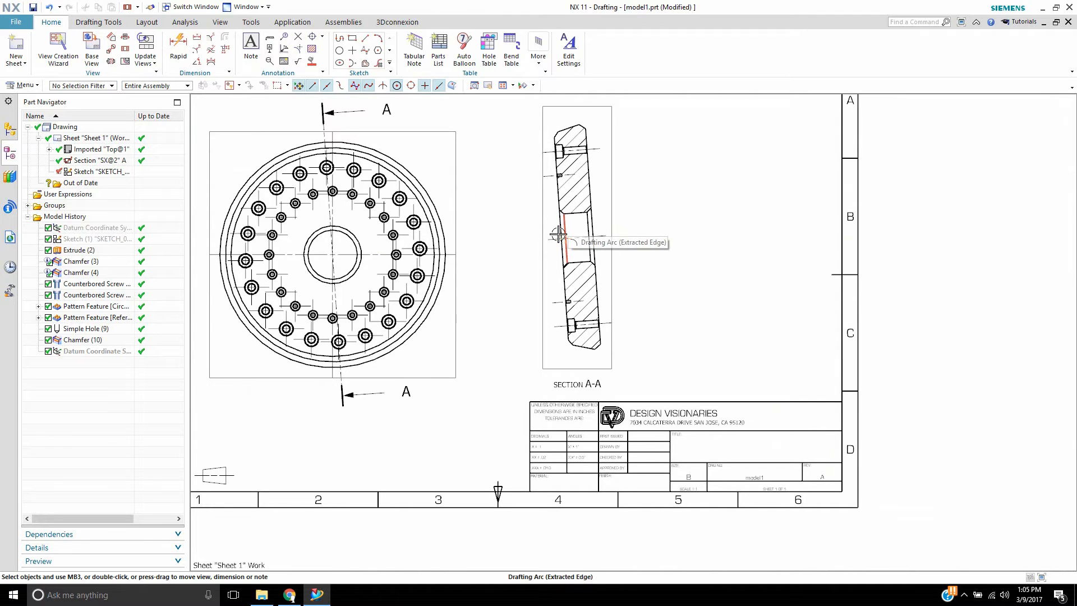
{"action": "scroll", "coordinate": [510, 245], "scroll_direction": "up", "scroll_amount": 1}
{"action": "scroll", "coordinate": [510, 245], "scroll_direction": "down", "scroll_amount": 2}
{"action": "scroll", "coordinate": [510, 248], "scroll_direction": "up", "scroll_amount": 1}
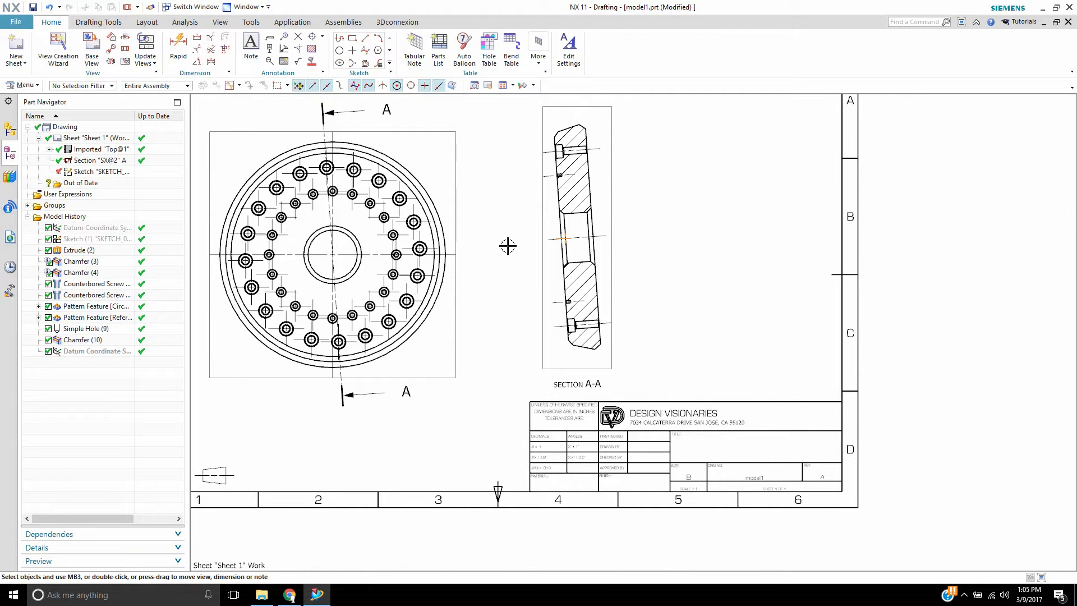
{"action": "right_click", "coordinate": [324, 121]}
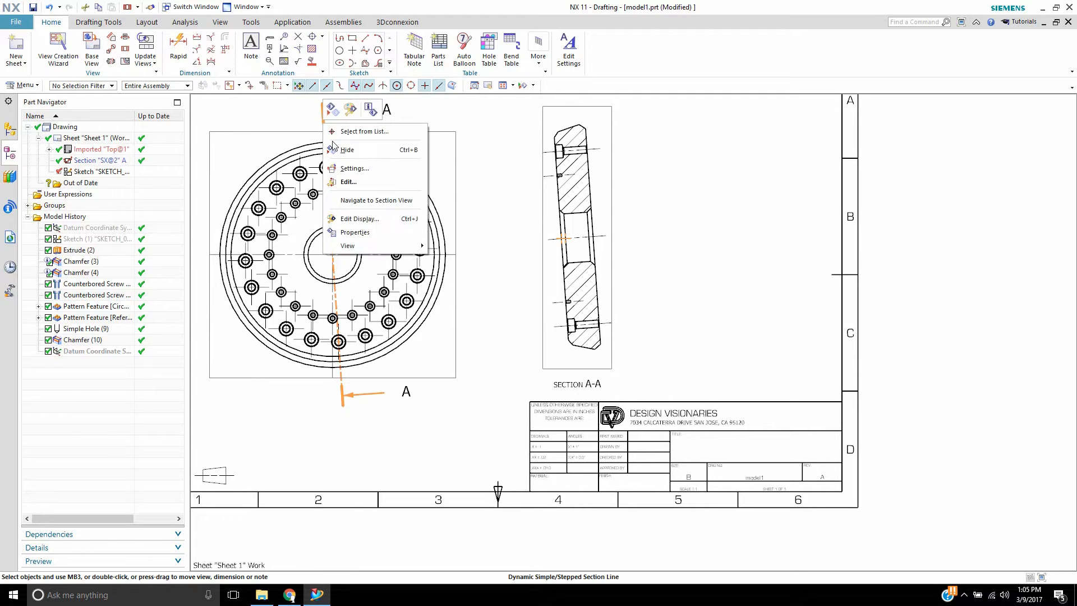
{"action": "left_click", "coordinate": [631, 140]}
{"action": "scroll", "coordinate": [639, 159], "scroll_direction": "up", "scroll_amount": 2}
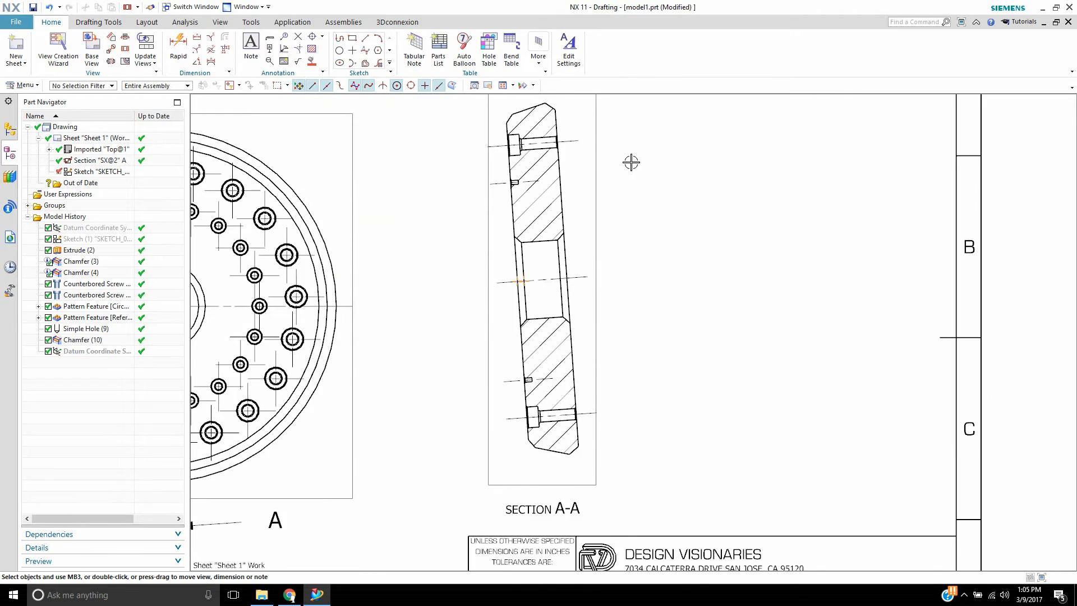
{"action": "scroll", "coordinate": [630, 163], "scroll_direction": "down", "scroll_amount": 1}
{"action": "right_click", "coordinate": [600, 184]}
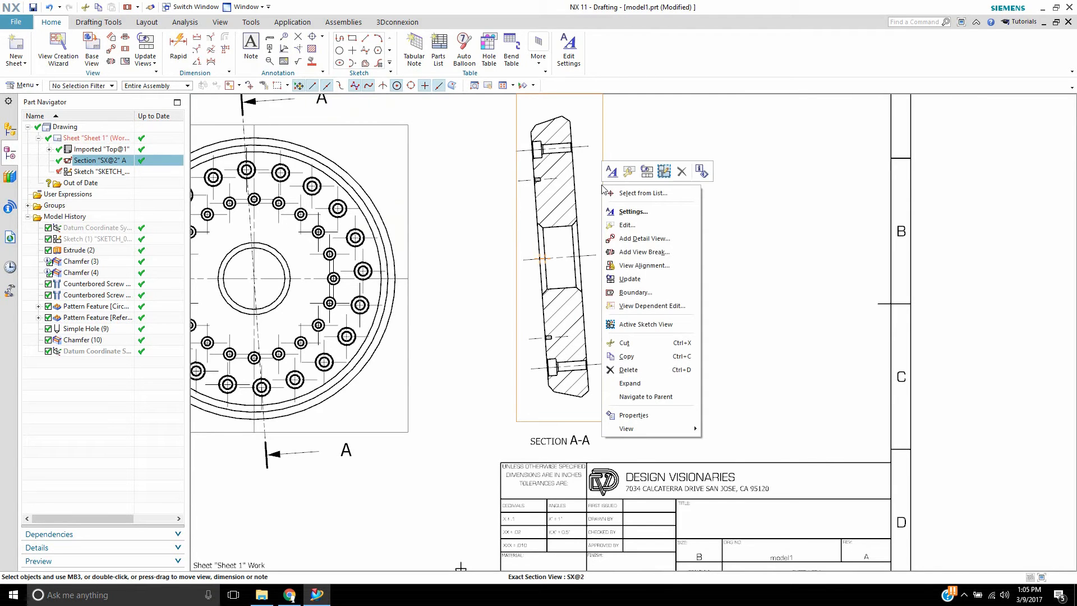
{"action": "left_click", "coordinate": [623, 224]}
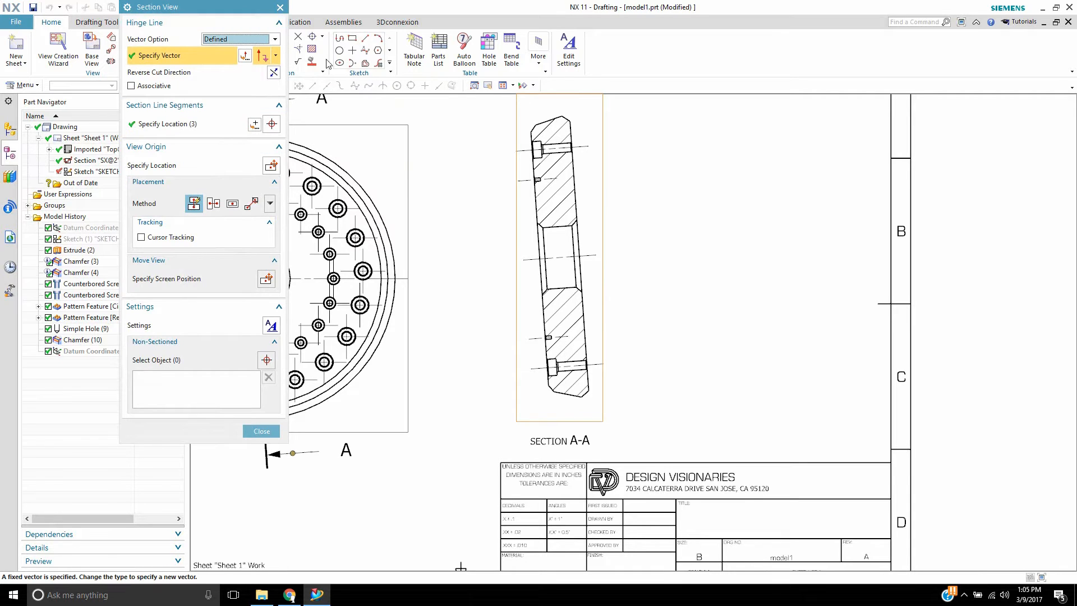
{"action": "left_click", "coordinate": [280, 7]}
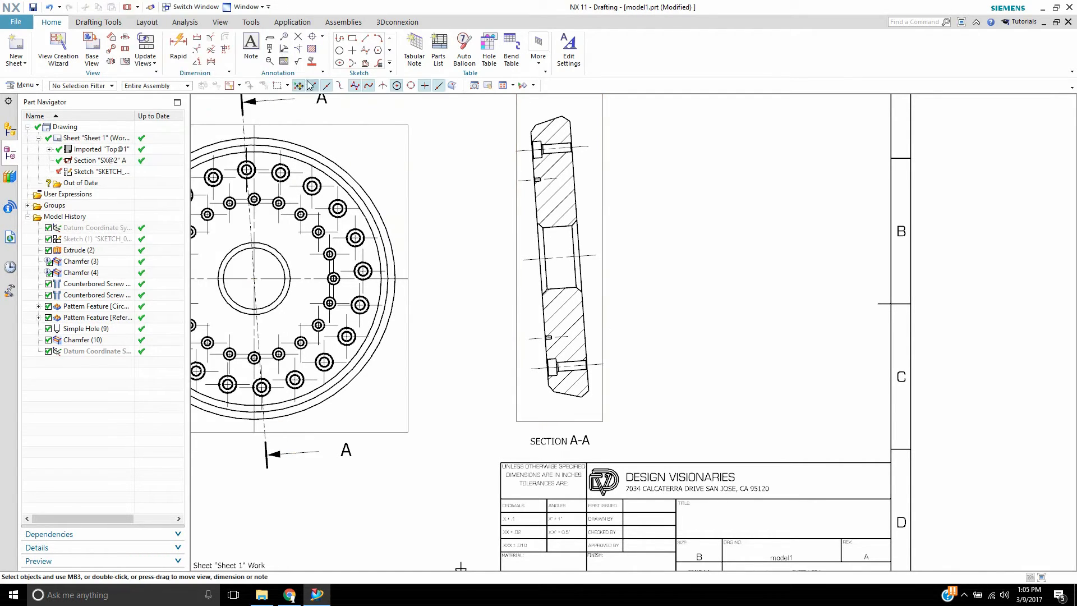
{"action": "right_click", "coordinate": [308, 131]}
{"action": "left_click", "coordinate": [330, 163]}
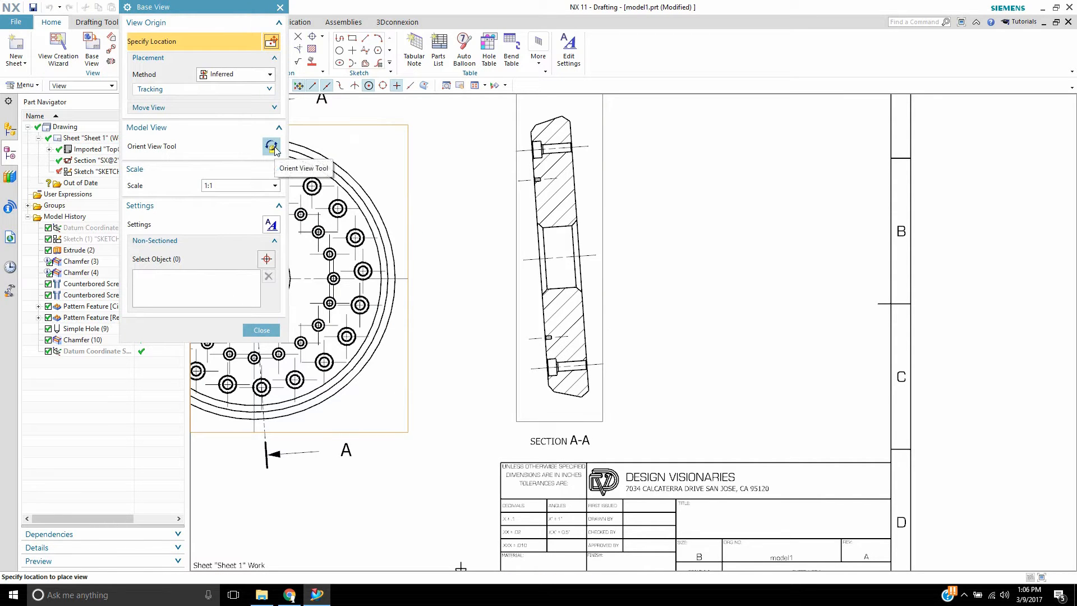
{"action": "left_click", "coordinate": [280, 8]}
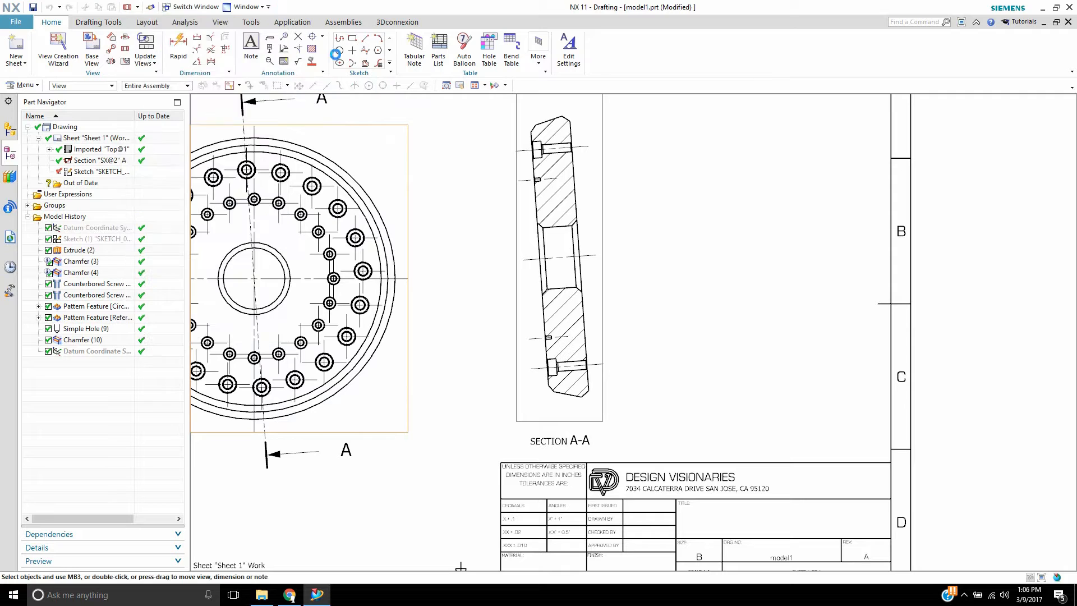
Step: Delete section view A-A together with its section line
{"action": "left_click", "coordinate": [513, 130]}
{"action": "key", "text": "Delete"}
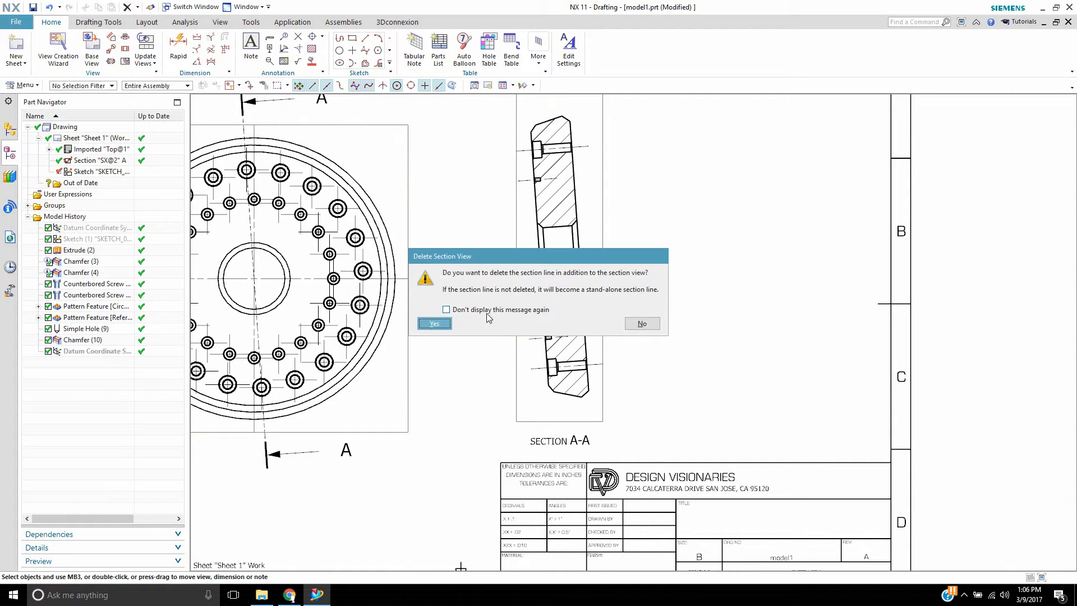
{"action": "left_click", "coordinate": [434, 325]}
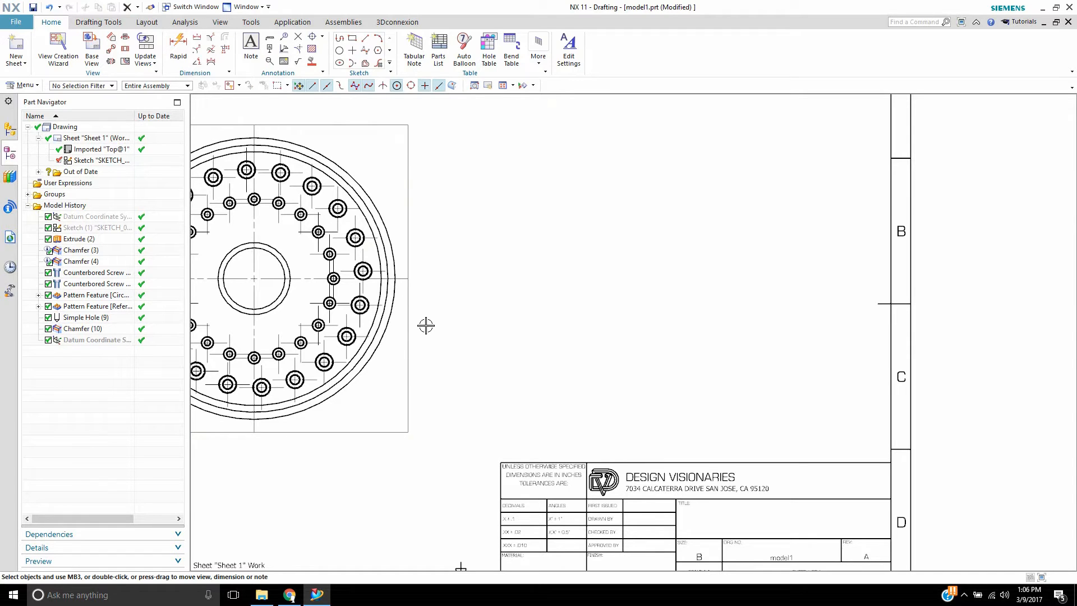
{"action": "scroll", "coordinate": [426, 274], "scroll_direction": "down", "scroll_amount": 3}
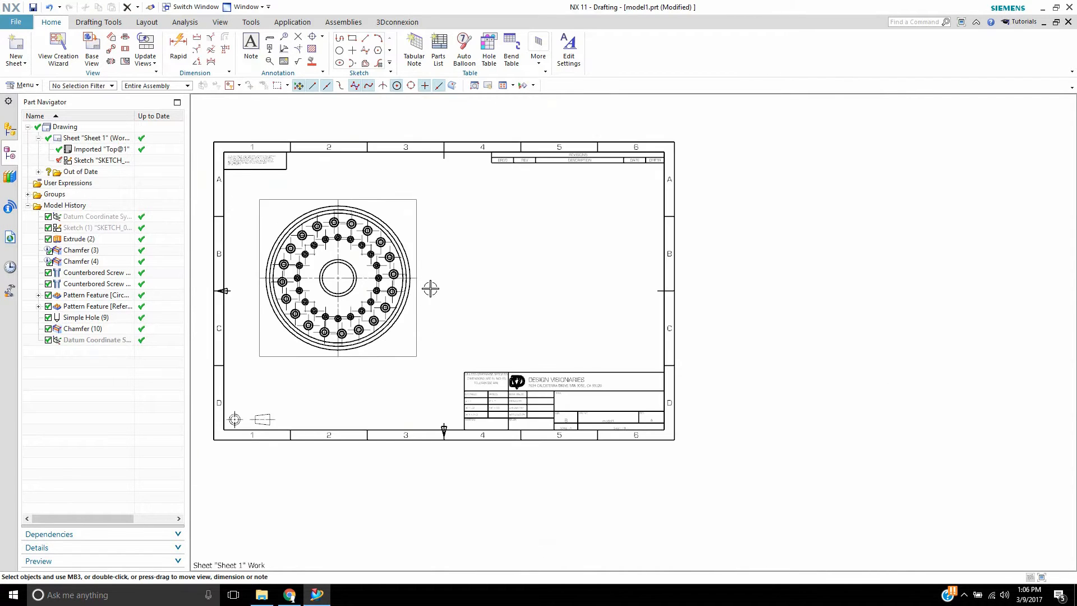
{"action": "mouse_move", "coordinate": [430, 289]}
{"action": "middle_mouse_down", "text": "shift"}
{"action": "mouse_move", "coordinate": [519, 256]}
{"action": "mouse_move", "coordinate": [507, 287]}
{"action": "middle_mouse_up", "text": "shift"}
{"action": "scroll", "coordinate": [302, 231], "scroll_direction": "up", "scroll_amount": 2}
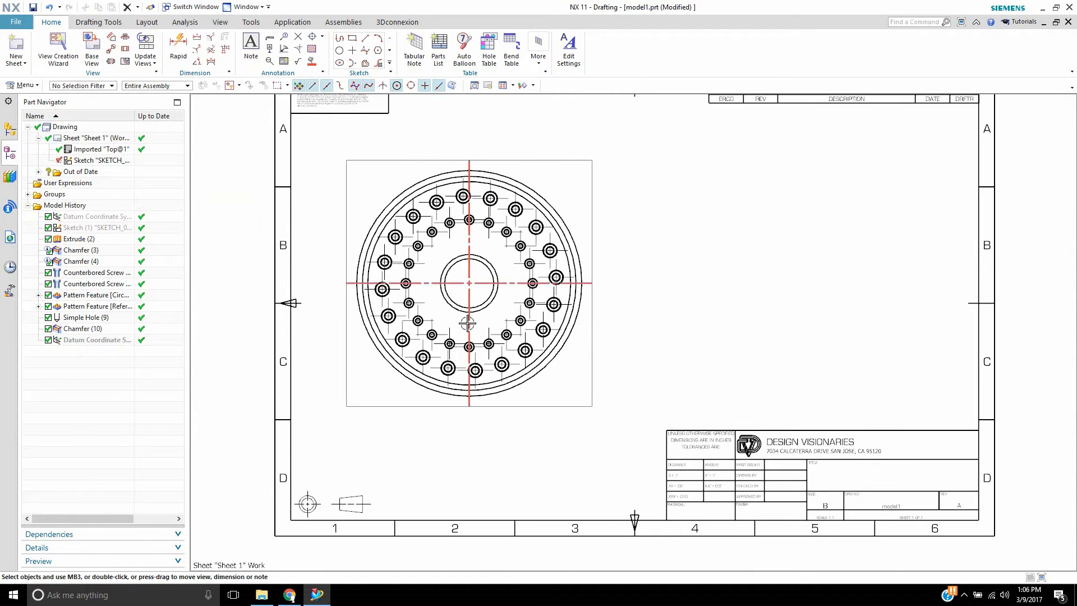
{"action": "middle_click_drag", "start_coordinate": [477, 333], "coordinate": [426, 309], "text": "shift"}
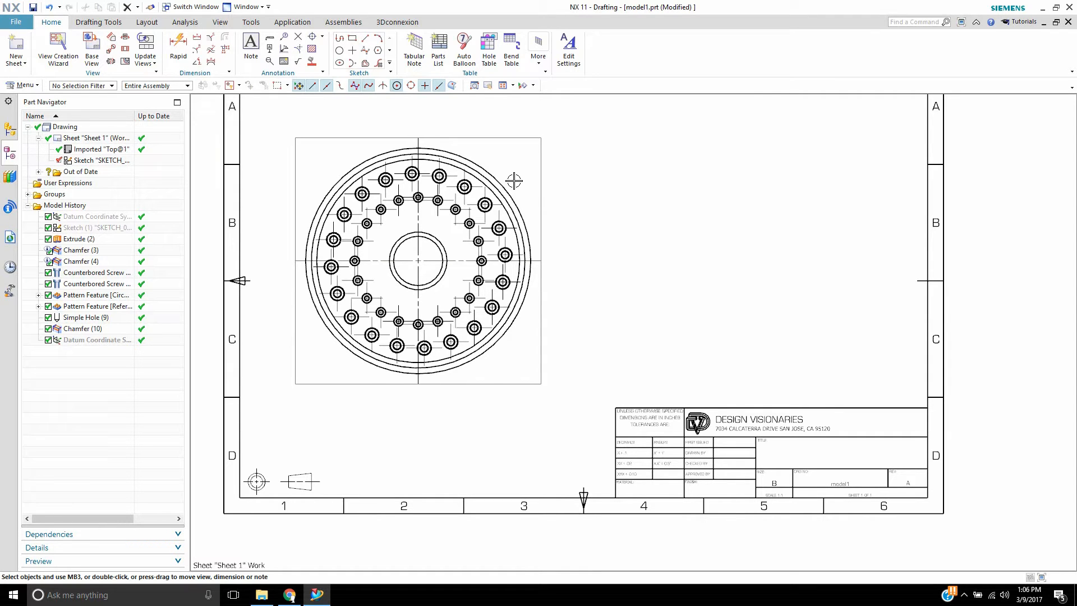
{"action": "scroll", "coordinate": [429, 185], "scroll_direction": "up", "scroll_amount": 3}
{"action": "scroll", "coordinate": [401, 172], "scroll_direction": "down", "scroll_amount": 3}
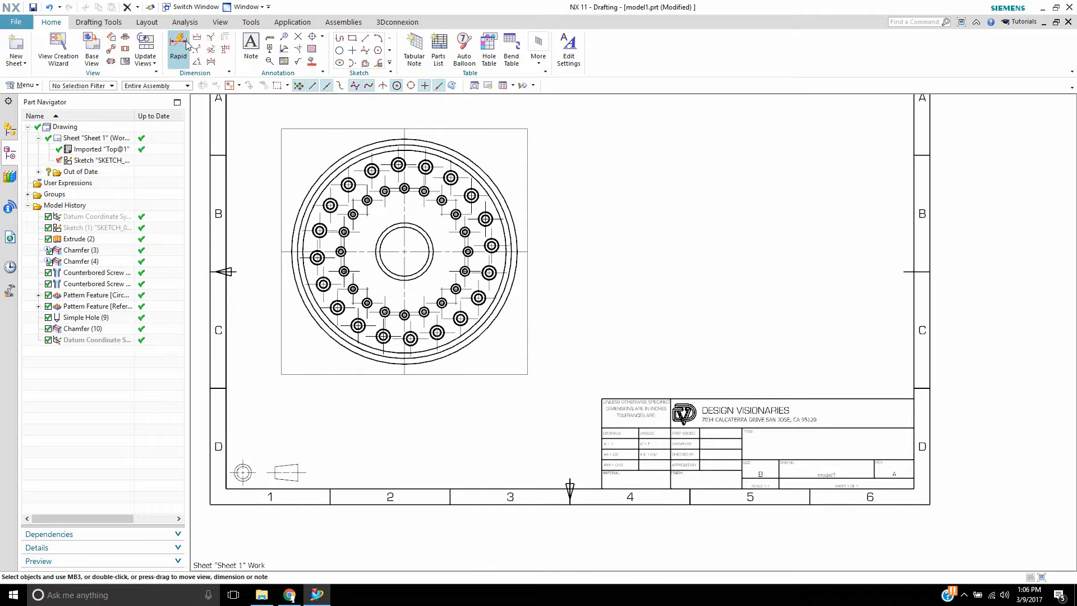
{"action": "left_click", "coordinate": [91, 49]}
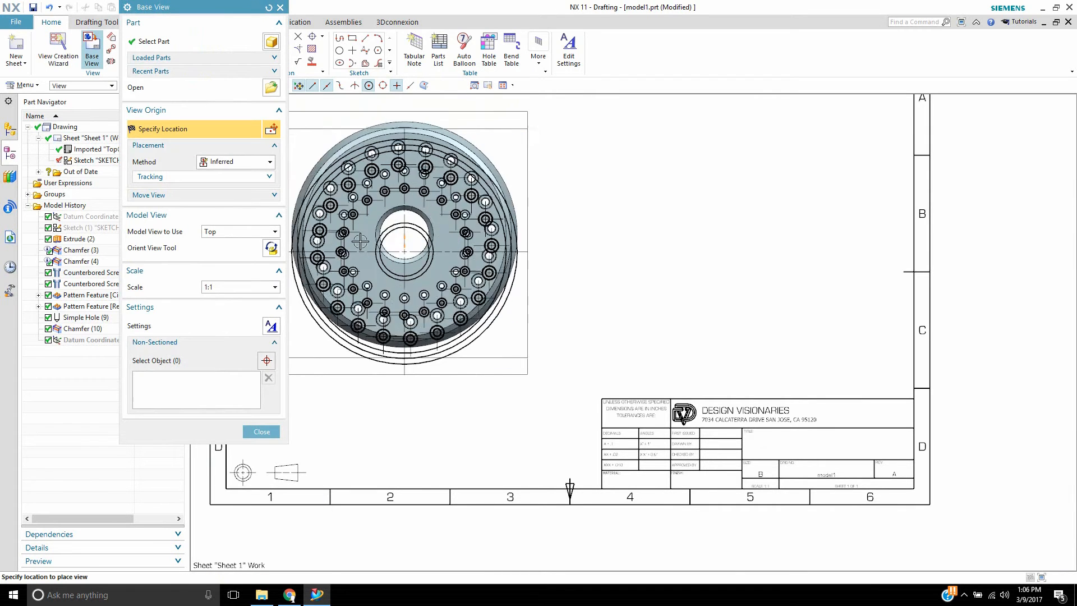
{"action": "left_click", "coordinate": [404, 251]}
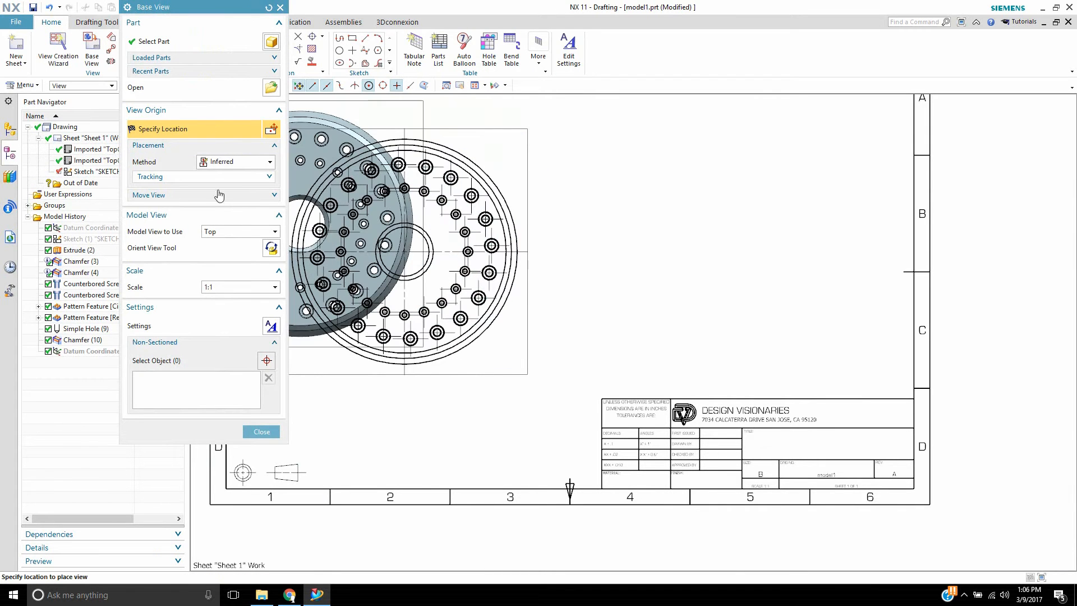
{"action": "left_click", "coordinate": [280, 7]}
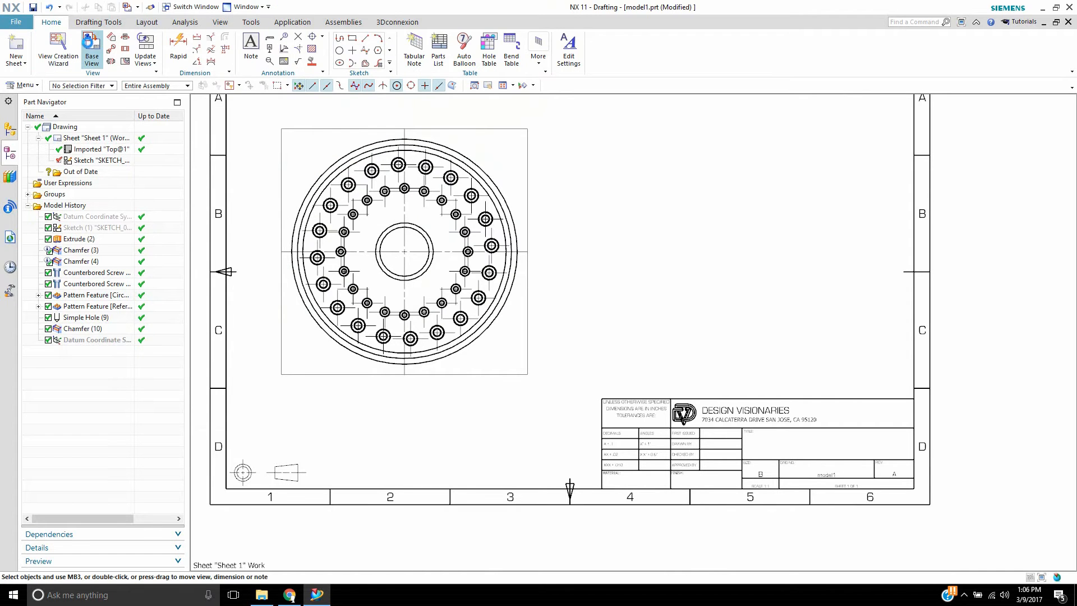
{"action": "left_click", "coordinate": [92, 49]}
{"action": "left_click", "coordinate": [234, 231]}
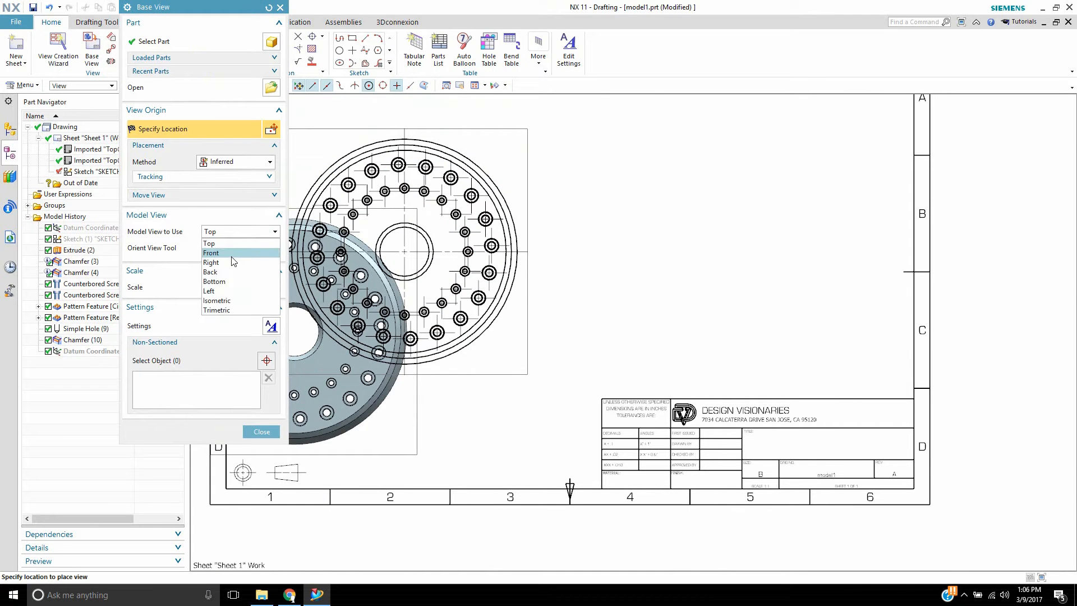
{"action": "left_click", "coordinate": [232, 254]}
{"action": "left_click", "coordinate": [239, 232]}
{"action": "left_click", "coordinate": [213, 262]}
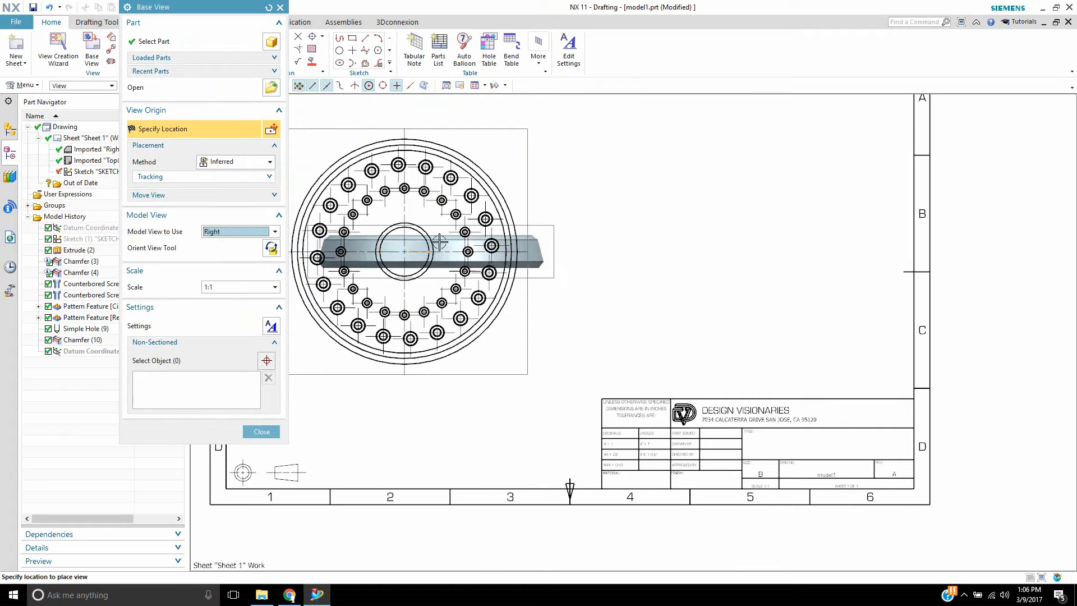
{"action": "left_click", "coordinate": [233, 233]}
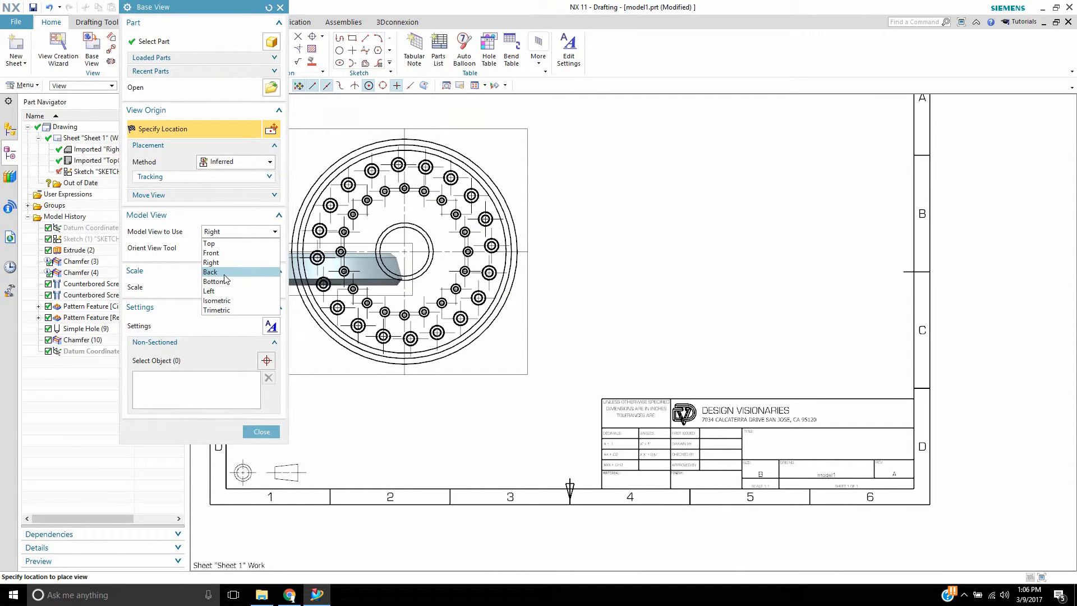
{"action": "left_click", "coordinate": [226, 281]}
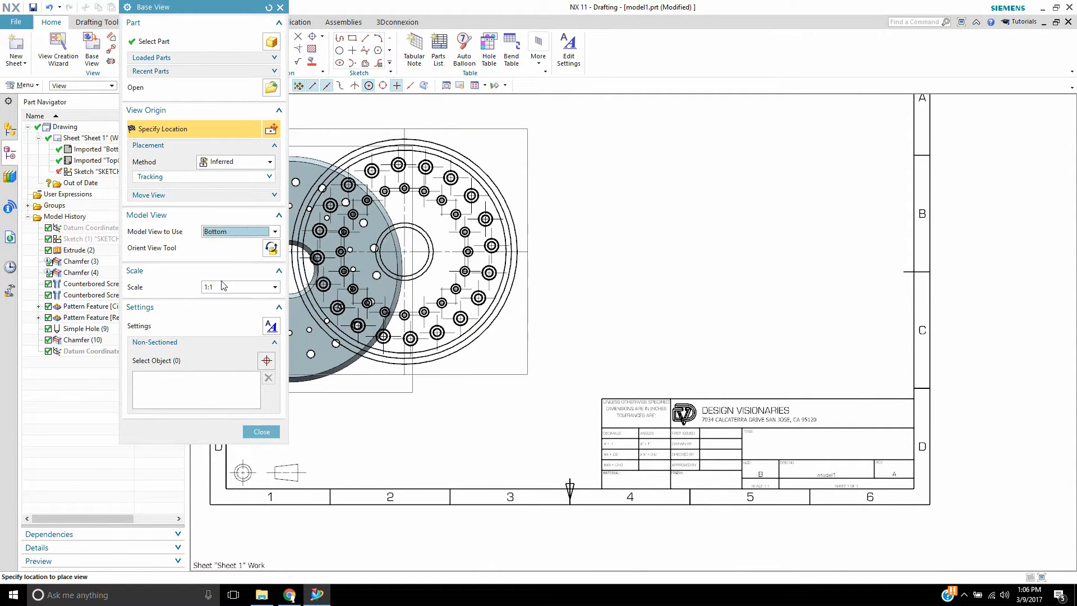
{"action": "left_click", "coordinate": [224, 232]}
{"action": "left_click", "coordinate": [212, 262]}
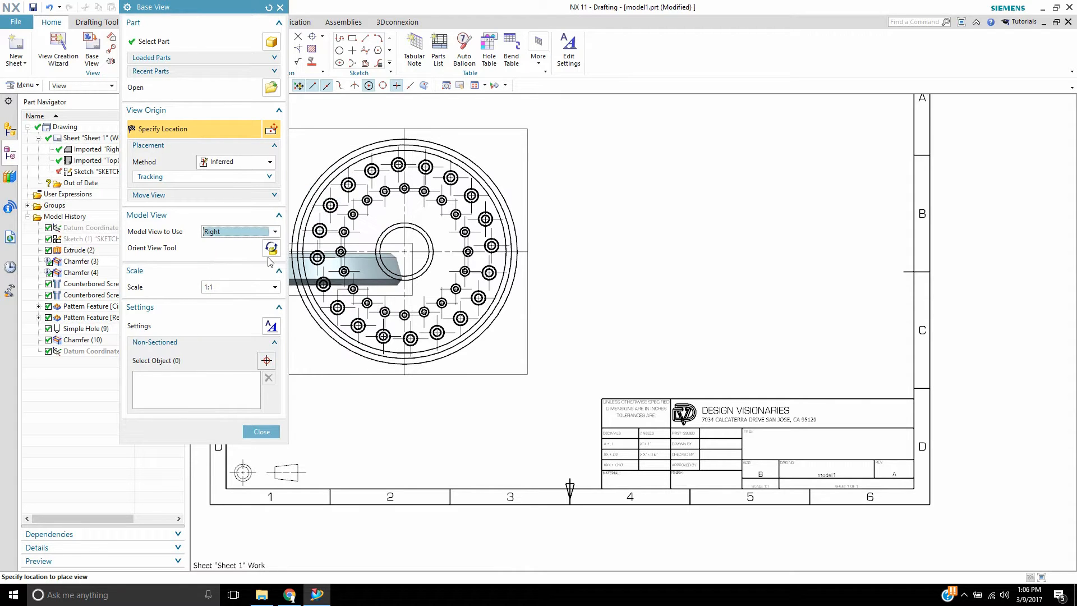
{"action": "left_click", "coordinate": [271, 249]}
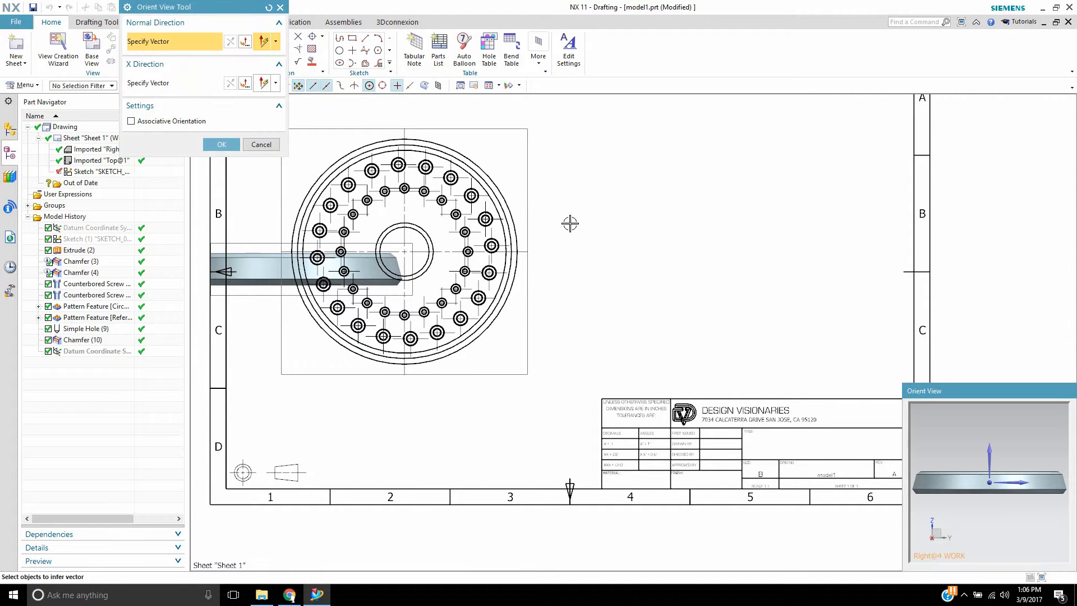
{"action": "left_click", "coordinate": [261, 145]}
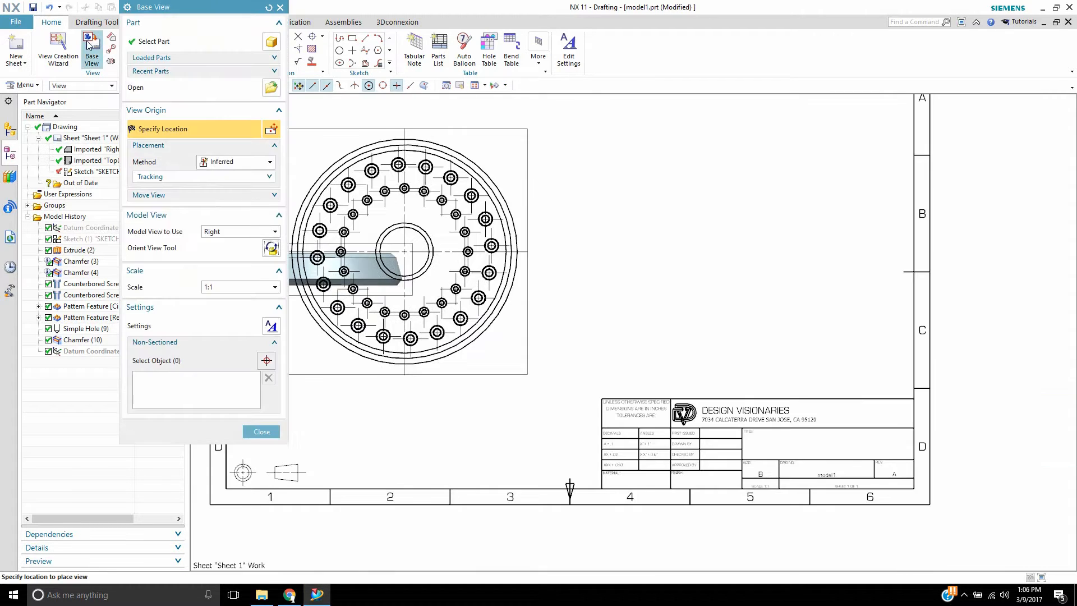
{"action": "left_click", "coordinate": [280, 7]}
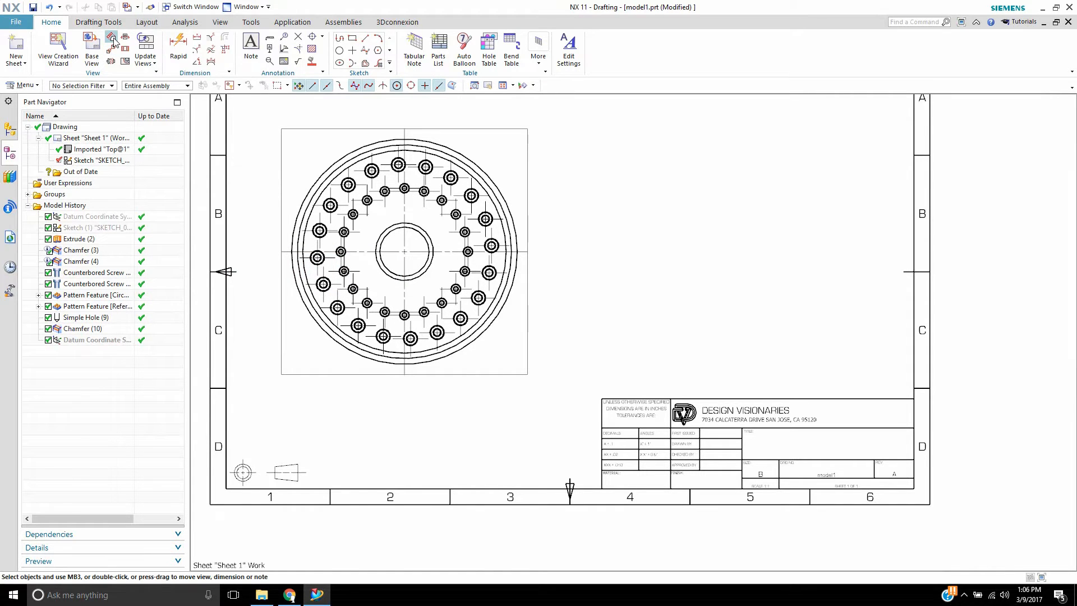
Step: Project an orthographic side view of the disc from the top view and place it horizontally to its right
{"action": "left_click", "coordinate": [112, 41]}
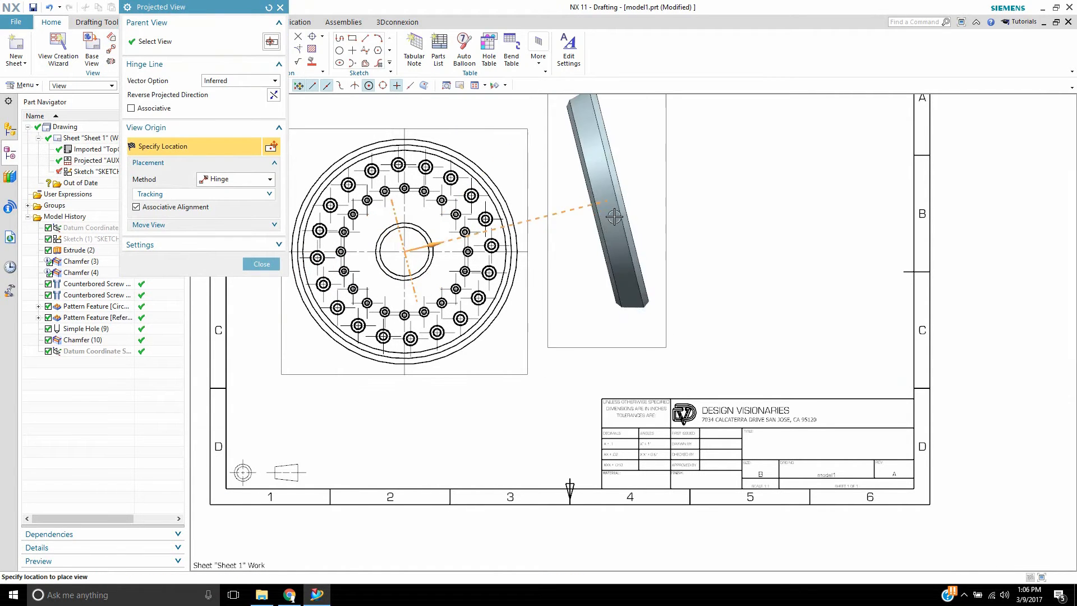
{"action": "left_click", "coordinate": [606, 252]}
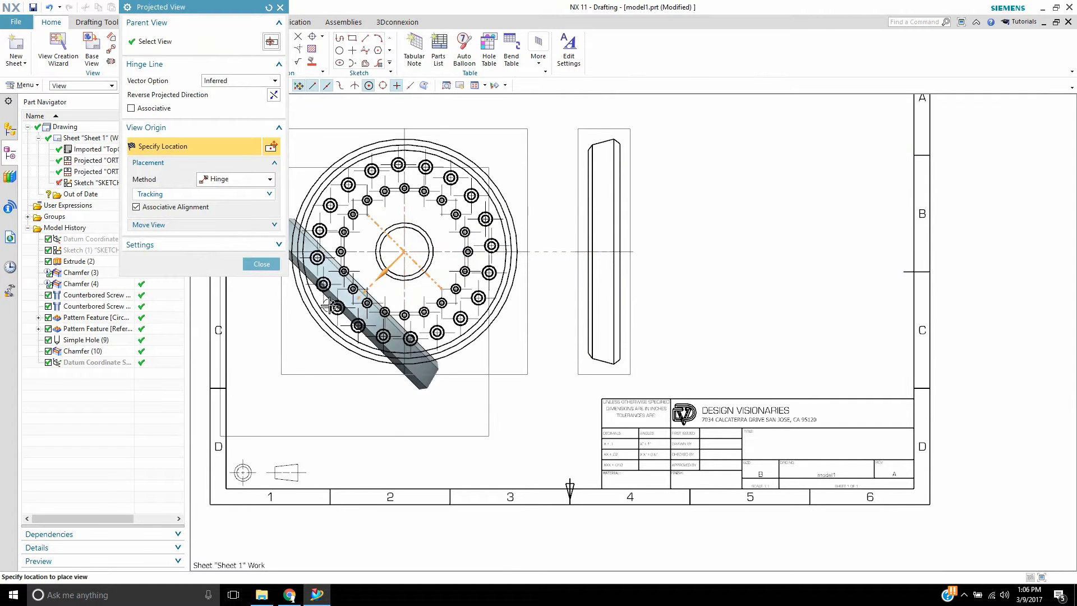
{"action": "left_click", "coordinate": [260, 264]}
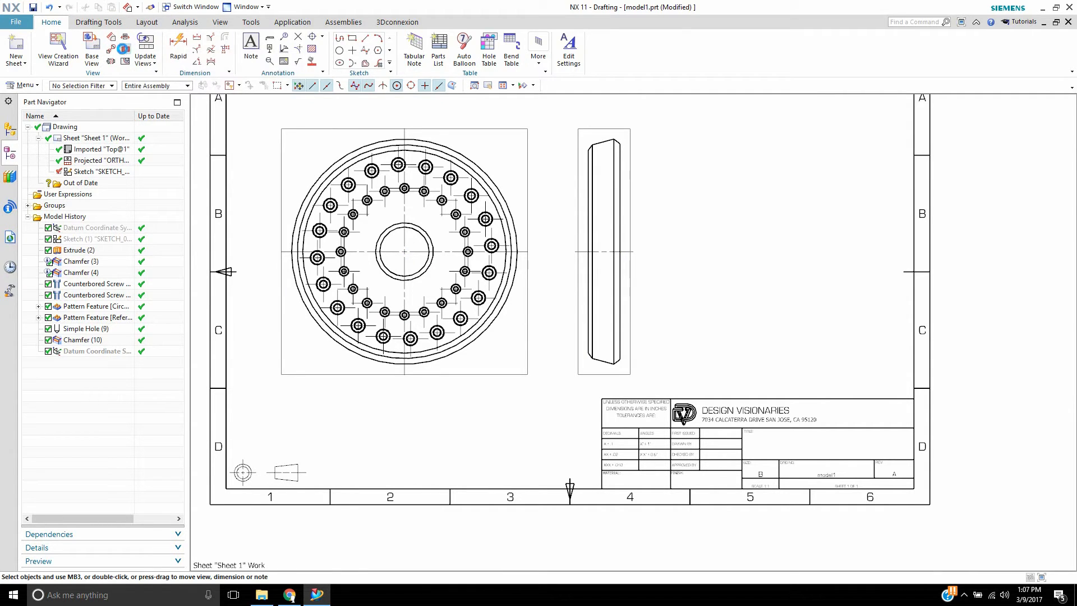
Step: Create a simple section view through the disc's centre bore, placing it in line with the lower-left outer hole
{"action": "left_click", "coordinate": [124, 49]}
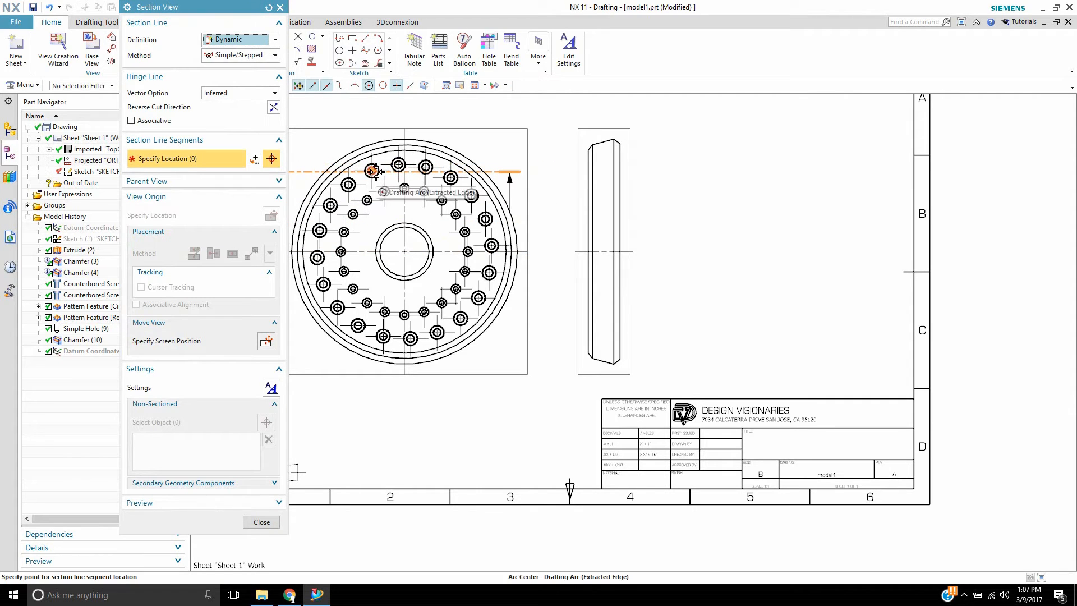
{"action": "left_click", "coordinate": [349, 186]}
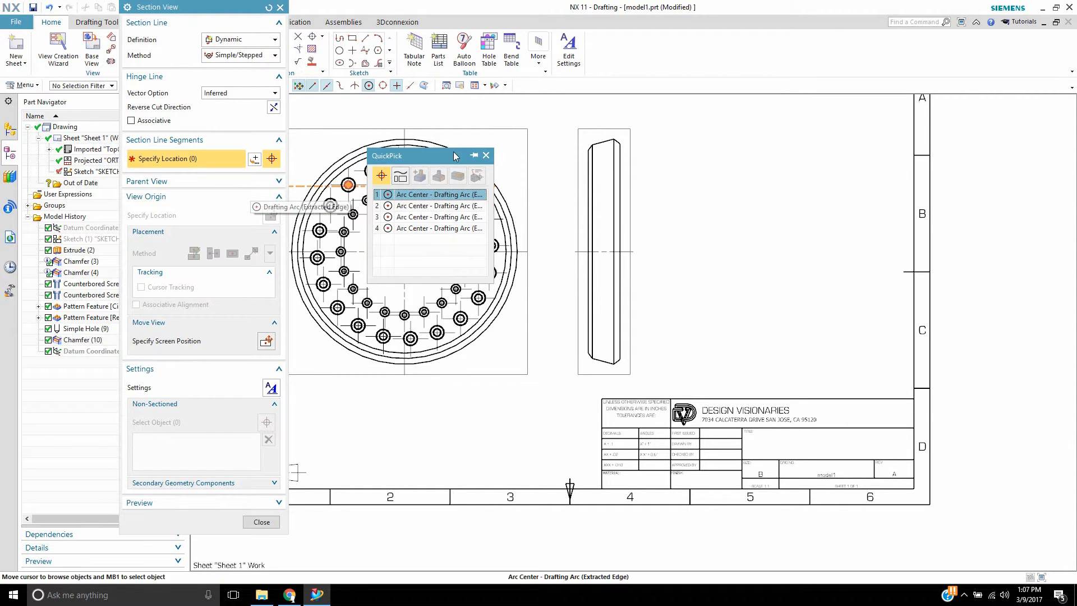
{"action": "left_click", "coordinate": [485, 156]}
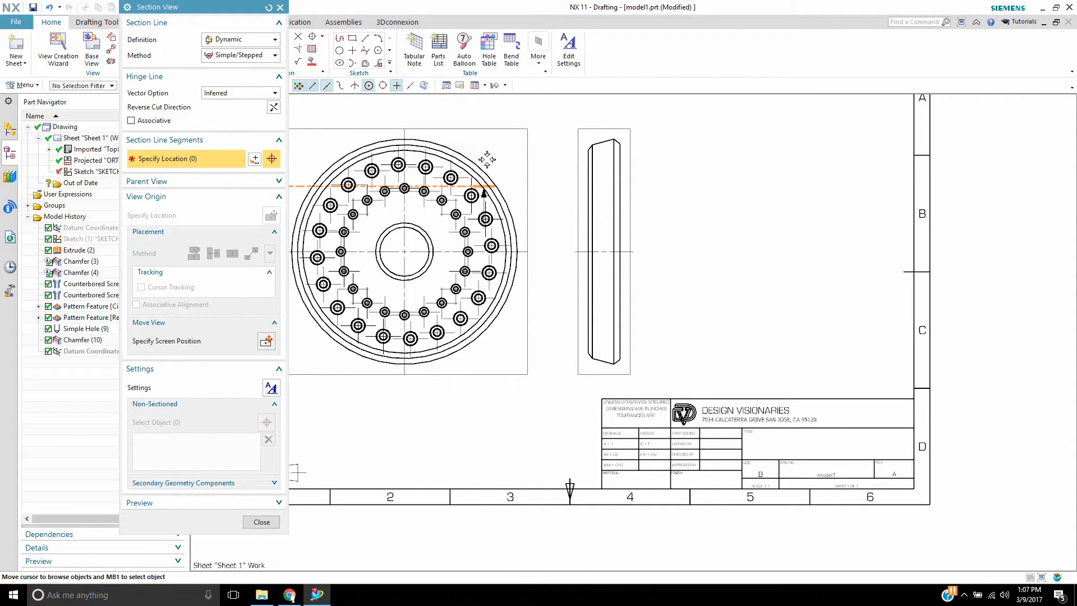
{"action": "left_click", "coordinate": [406, 250]}
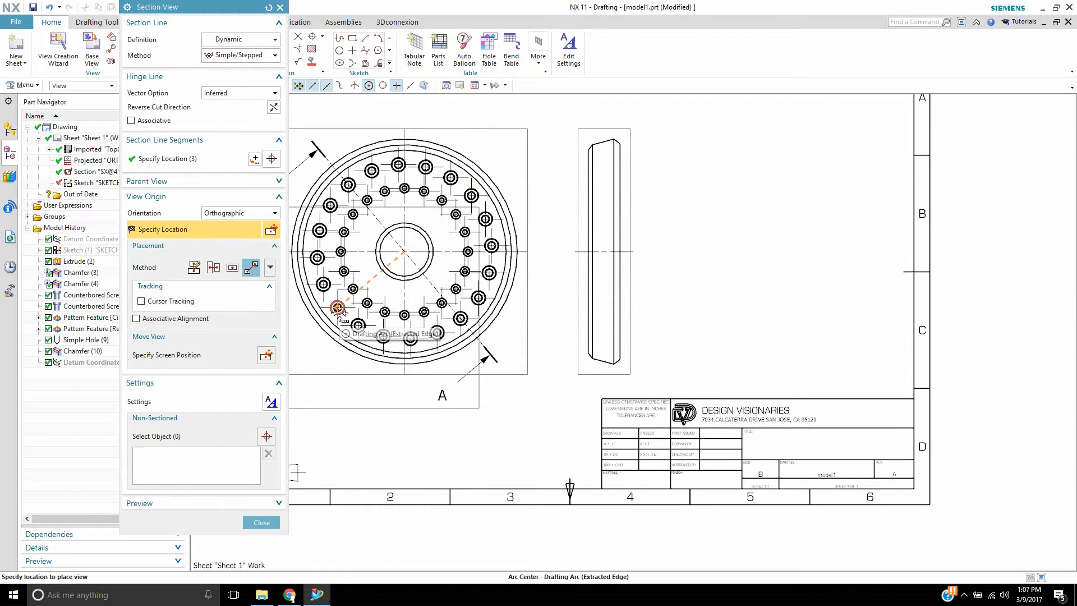
{"action": "left_click", "coordinate": [337, 307]}
{"action": "left_click", "coordinate": [400, 318]}
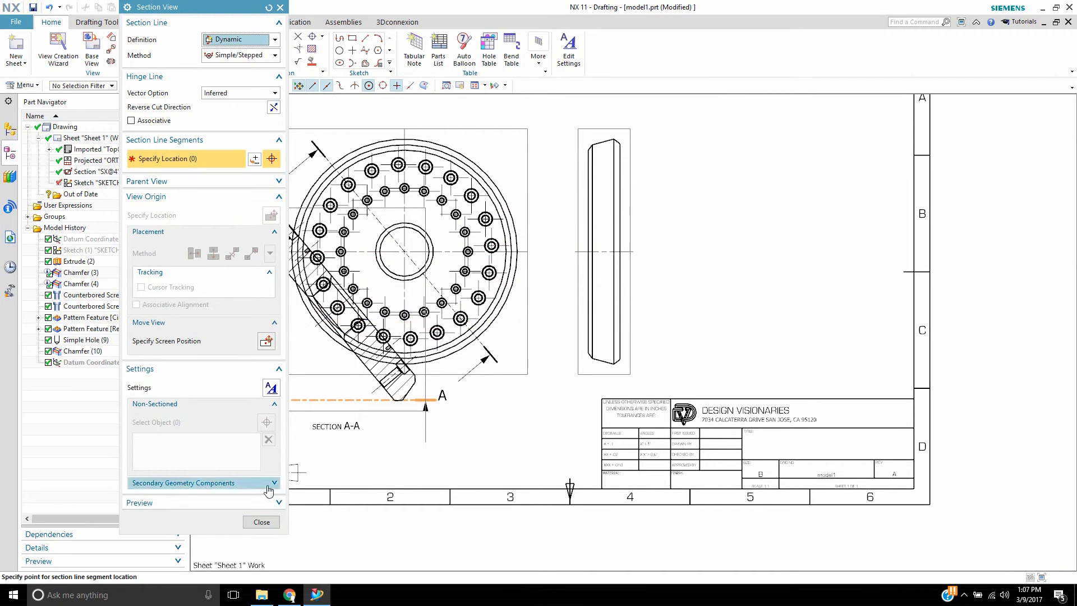
{"action": "left_click", "coordinate": [260, 521]}
{"action": "double_click", "coordinate": [265, 210]}
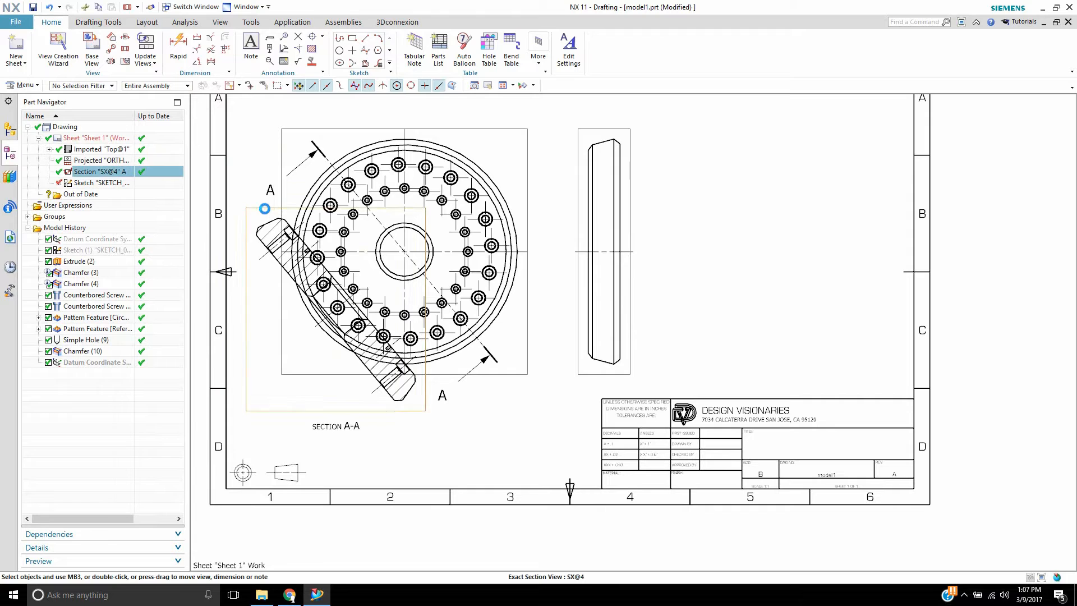
{"action": "left_click", "coordinate": [418, 251]}
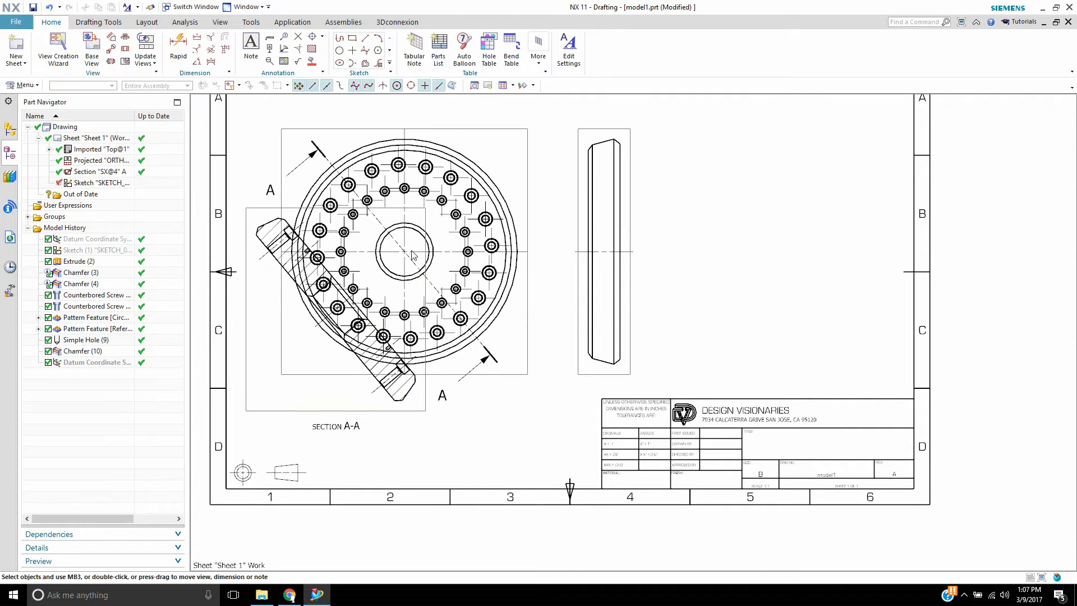
{"action": "left_click", "coordinate": [256, 207]}
{"action": "right_click", "coordinate": [258, 208]}
{"action": "left_click", "coordinate": [281, 248]}
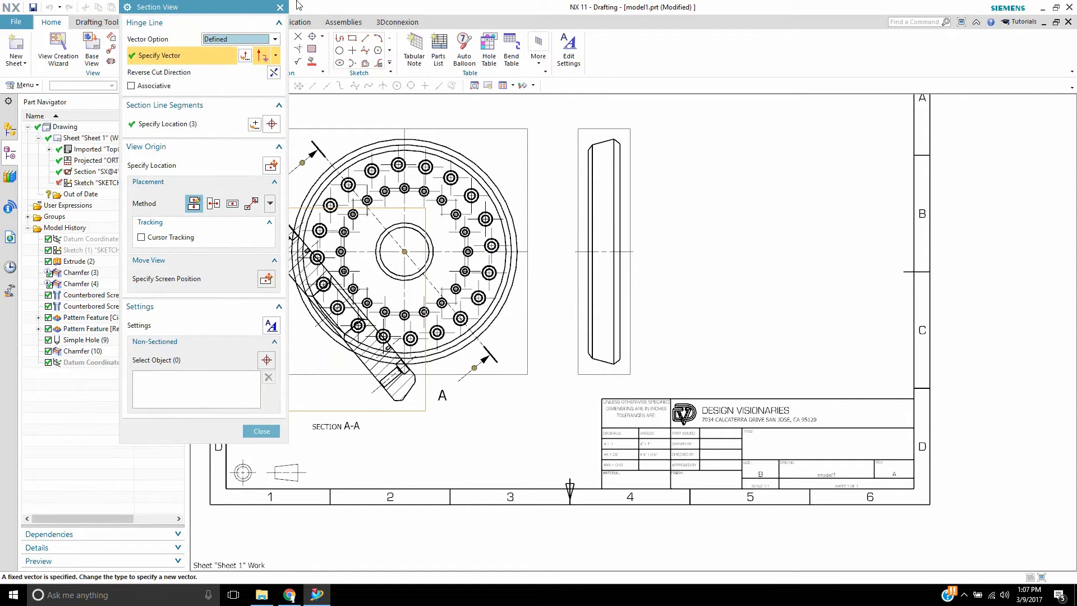
{"action": "left_click", "coordinate": [280, 6]}
Step: Delete the angled section view A-A together with its section line
{"action": "left_click", "coordinate": [253, 208]}
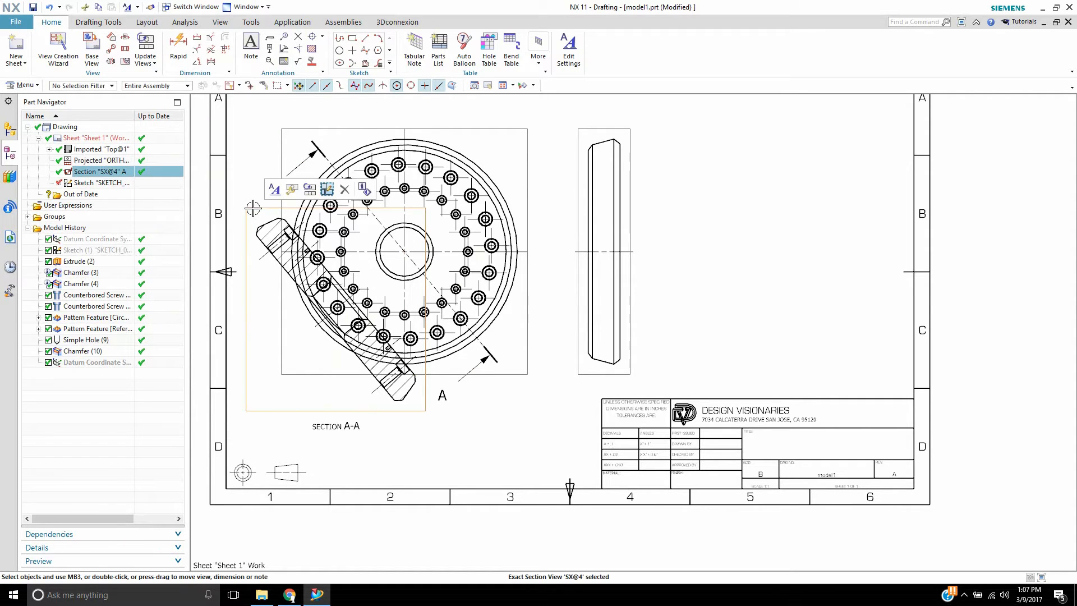
{"action": "key", "text": "Delete"}
{"action": "left_click", "coordinate": [435, 323]}
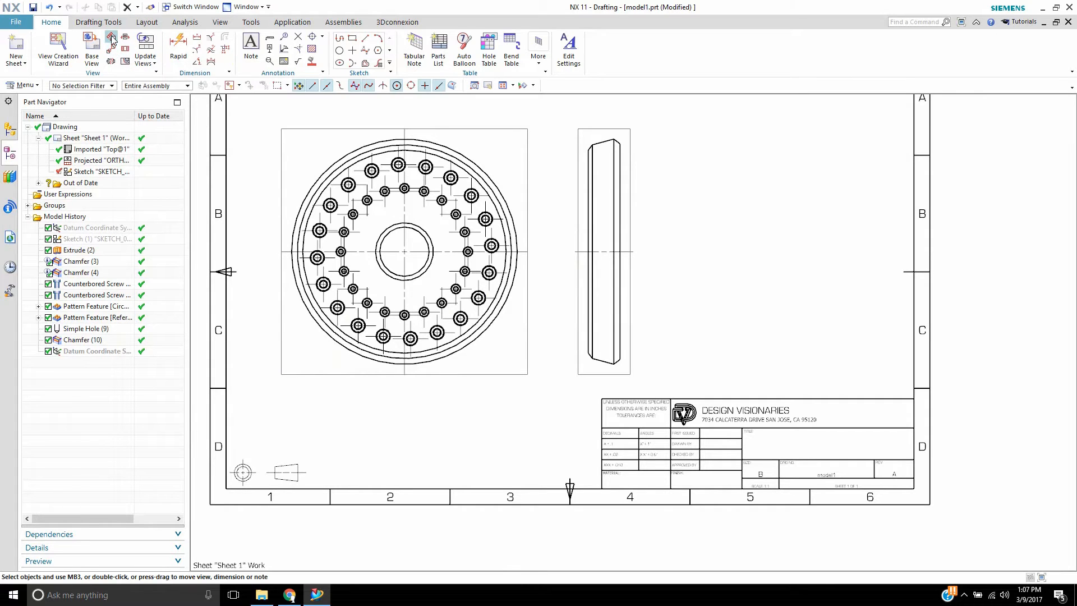
Step: Start a simple section view with its section line through the centre of the bore in the top view
{"action": "left_click", "coordinate": [124, 49]}
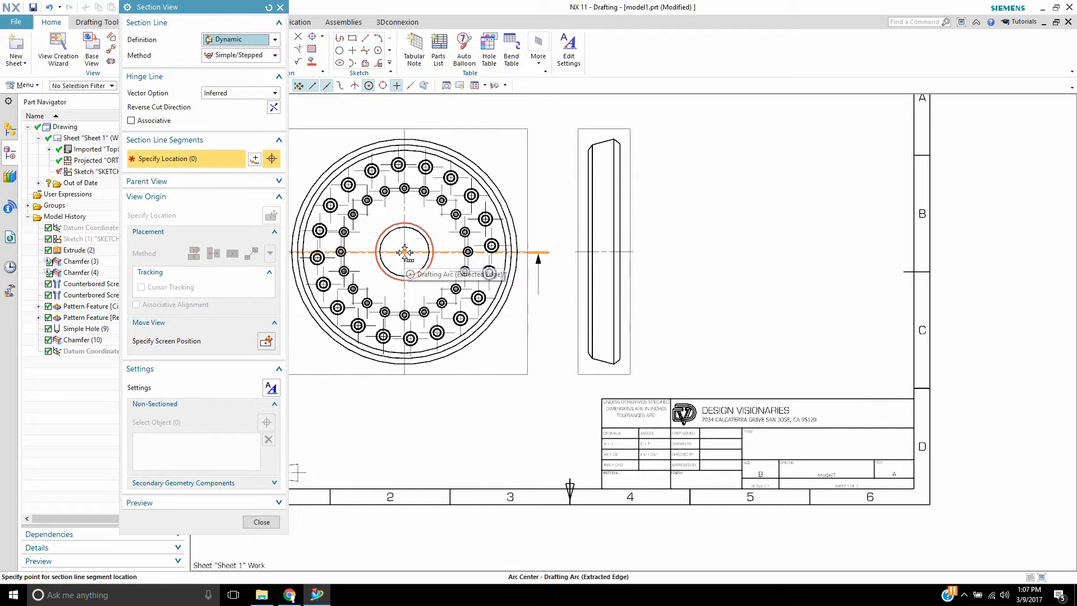
{"action": "left_click", "coordinate": [404, 252]}
{"action": "left_click", "coordinate": [455, 260]}
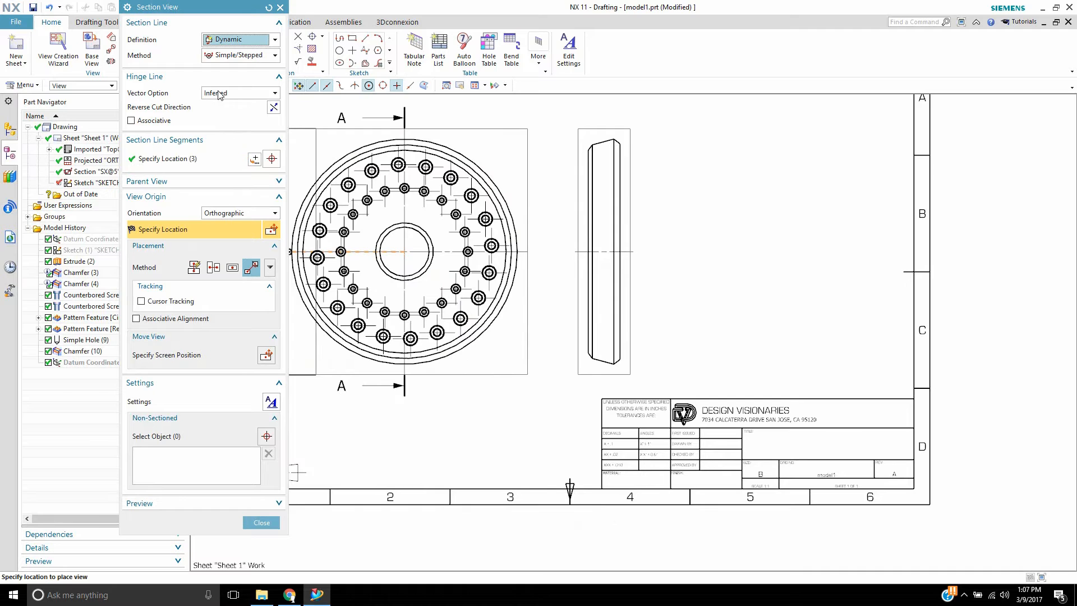
{"action": "left_click", "coordinate": [168, 182]}
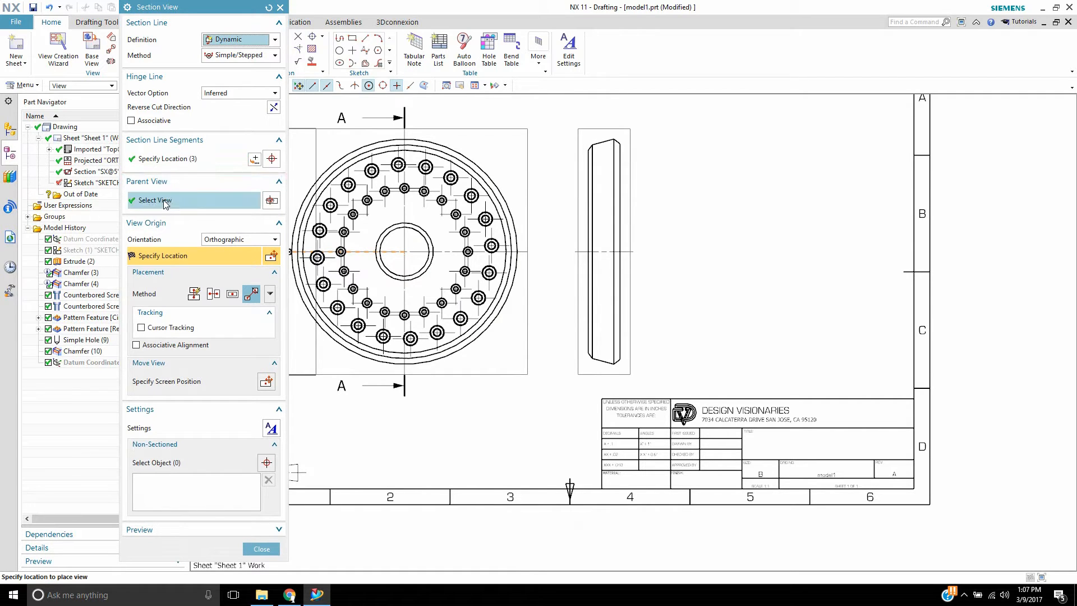
{"action": "left_click", "coordinate": [149, 181]}
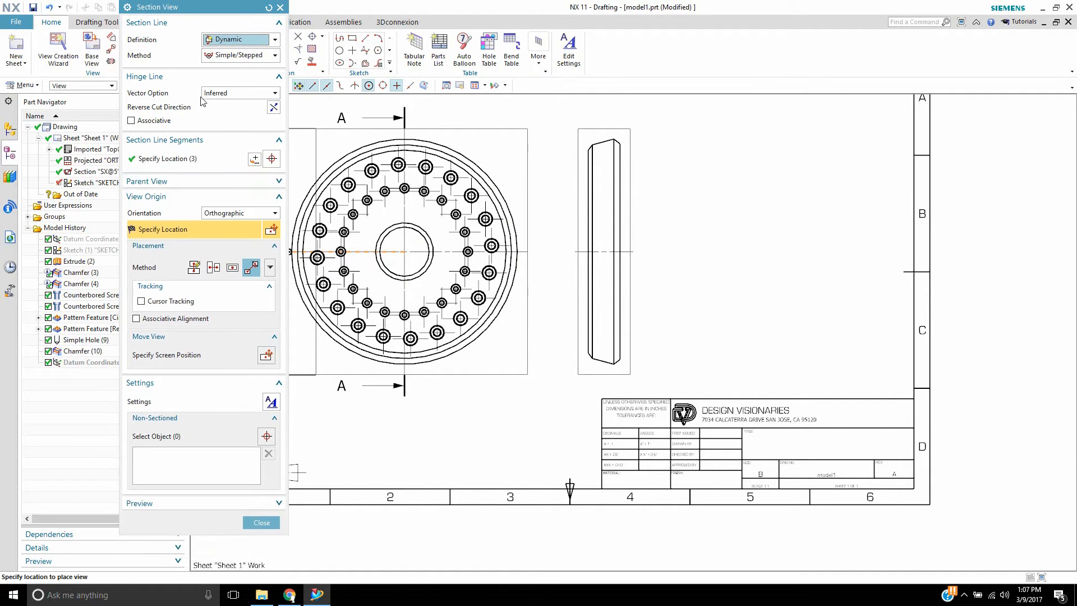
{"action": "left_click", "coordinate": [219, 94]}
{"action": "left_click", "coordinate": [216, 105]}
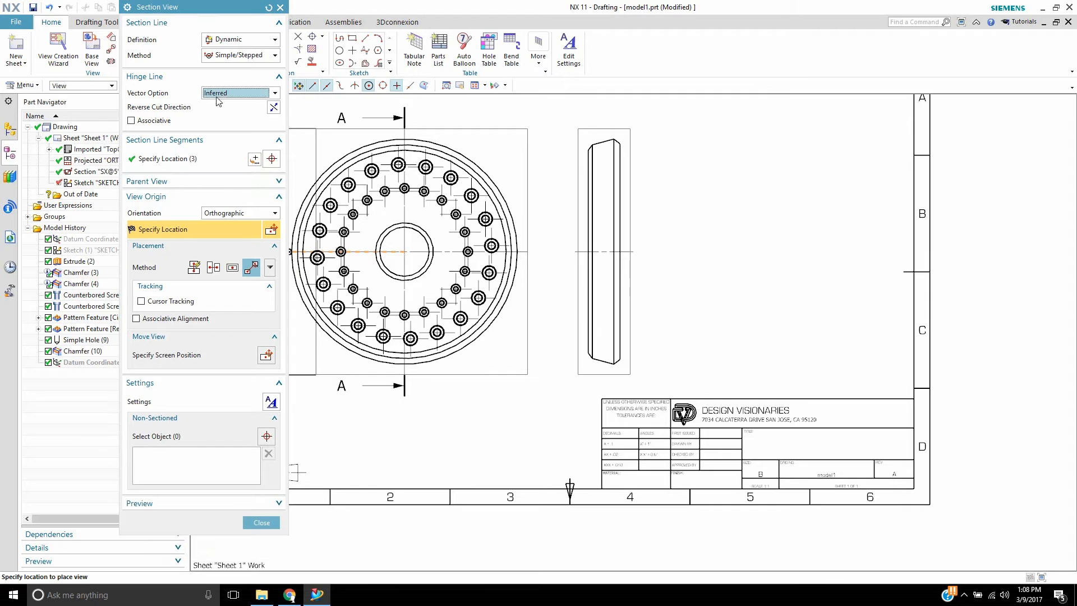
Step: Set the section view's orientation to Inherit Orientation, taking it from the projected side view
{"action": "left_click", "coordinate": [222, 214]}
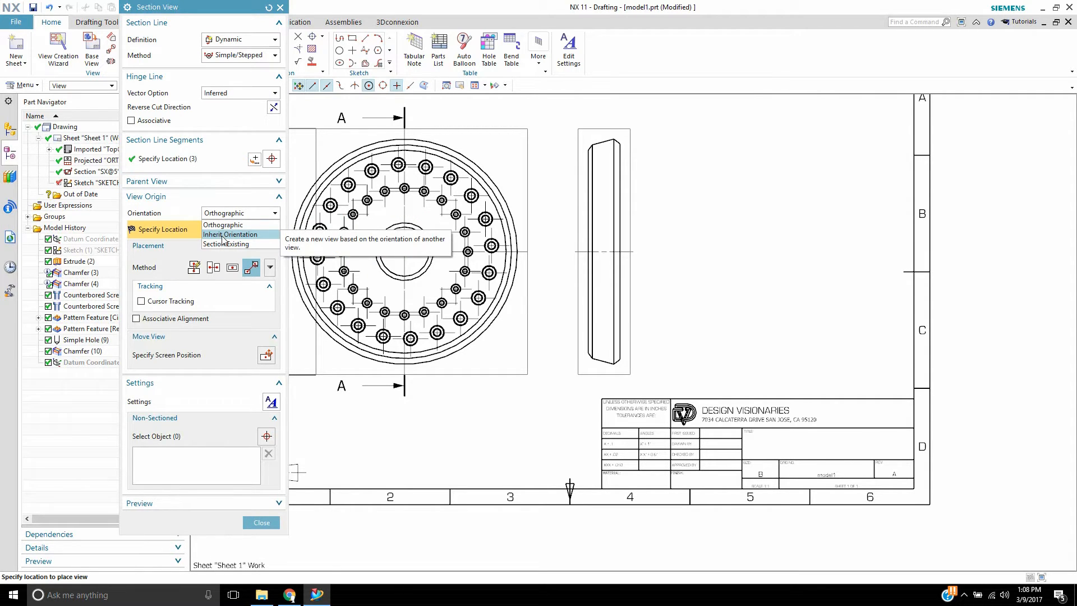
{"action": "left_click", "coordinate": [223, 235]}
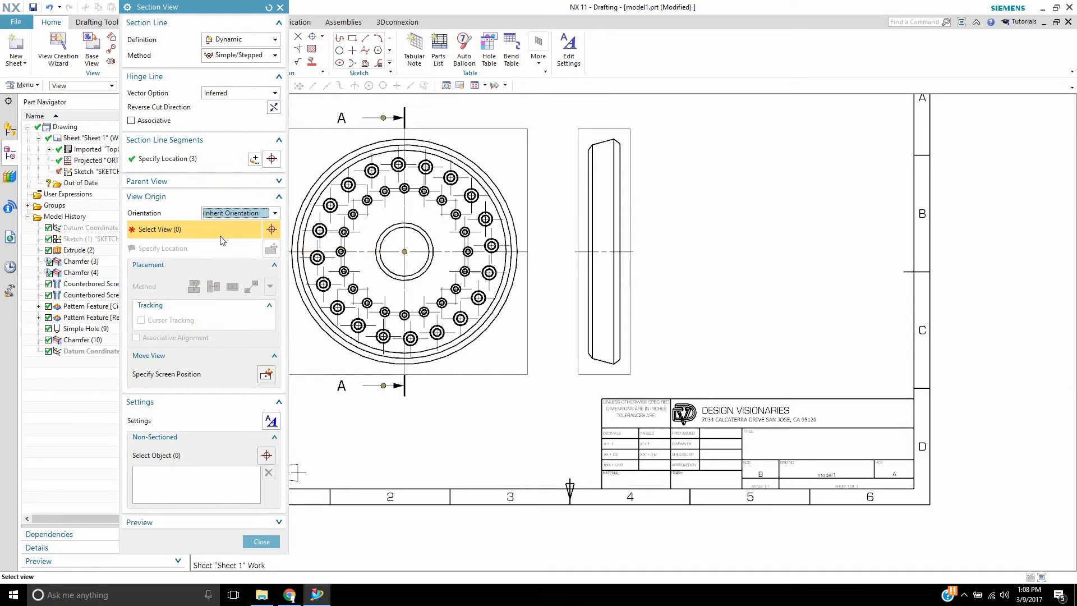
{"action": "left_click", "coordinate": [590, 130]}
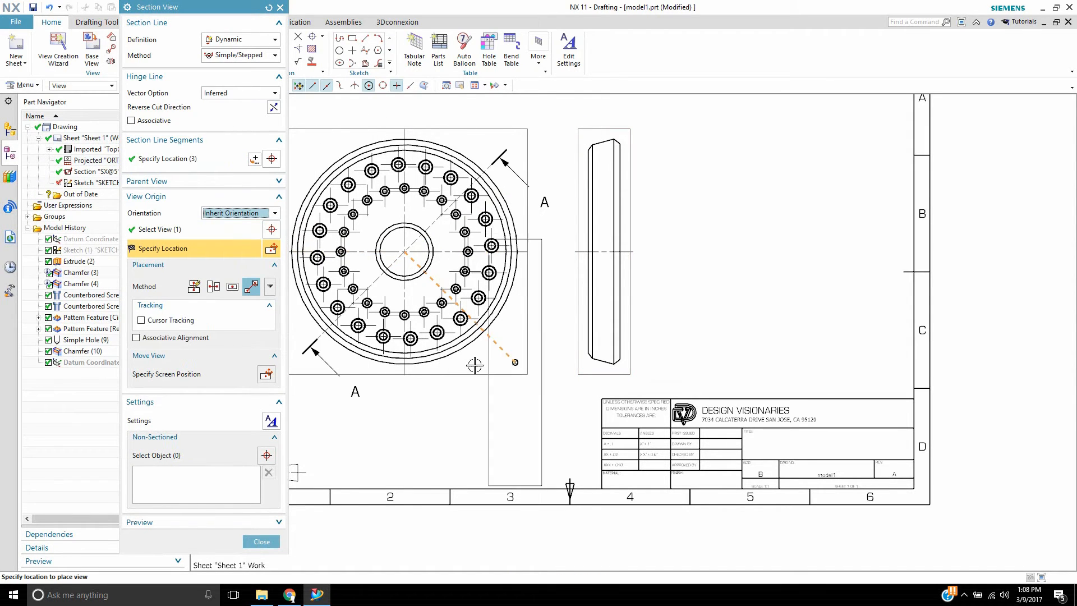
Step: Place the section view with Inferred placement at the centre of the lower-right outer hole, angling the section line accordingly
{"action": "left_click", "coordinate": [214, 286]}
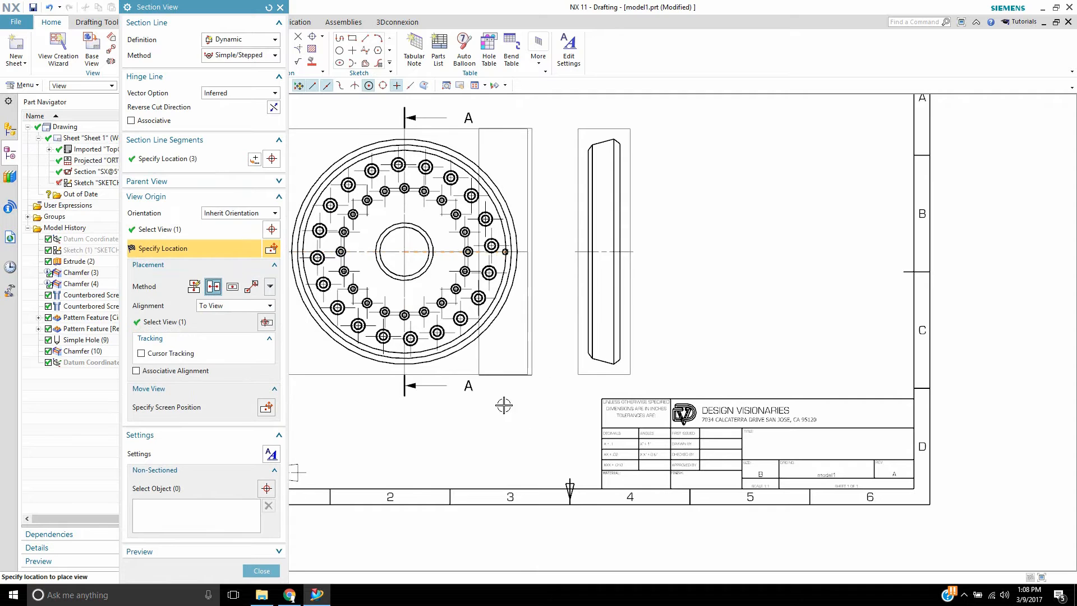
{"action": "left_click", "coordinate": [190, 287]}
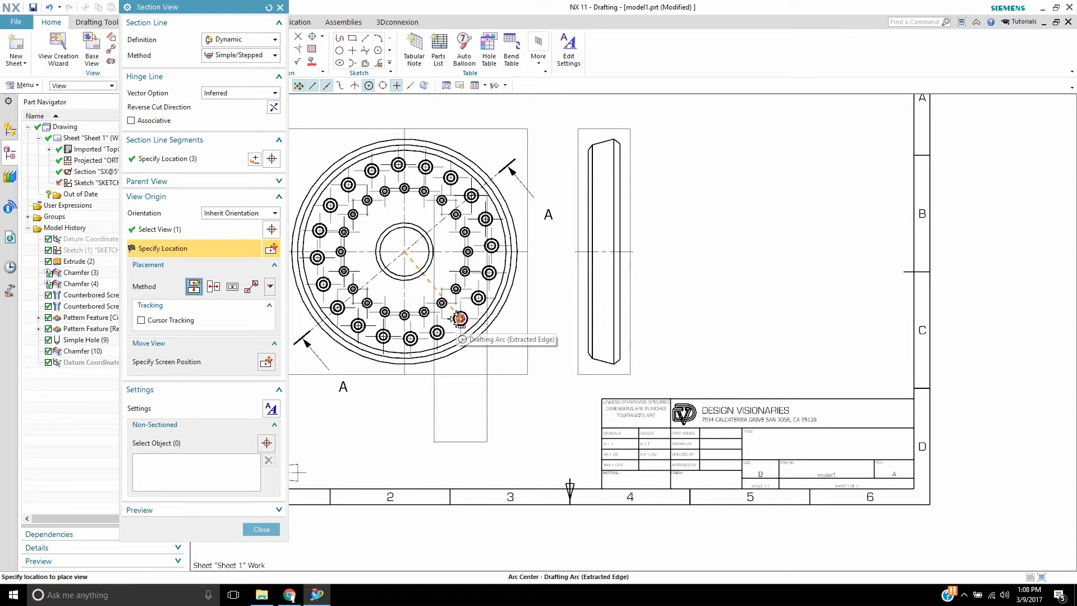
{"action": "left_click", "coordinate": [459, 318]}
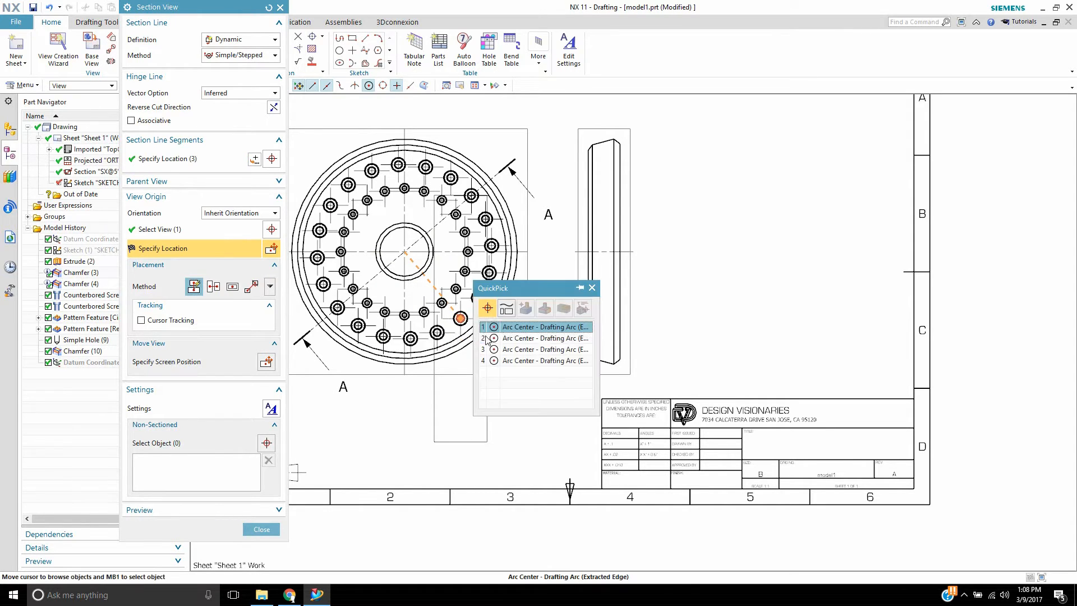
{"action": "left_click", "coordinate": [562, 343]}
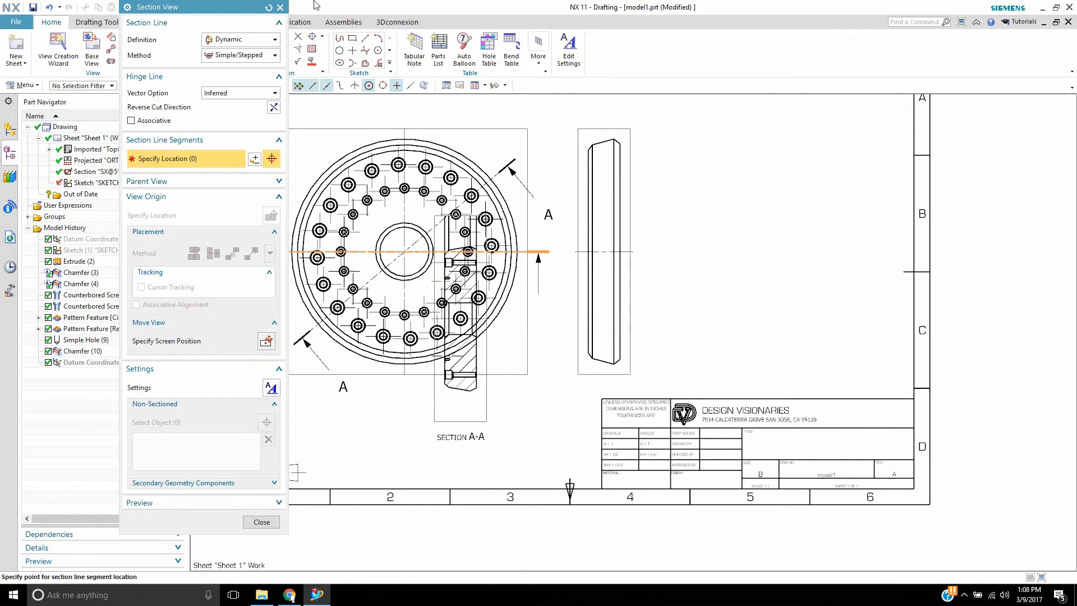
{"action": "left_click", "coordinate": [280, 7]}
Step: Move section view A-A off the top view into the free space beside the side view and inspect its cut holes
{"action": "left_click_drag", "start_coordinate": [421, 416], "coordinate": [675, 365]}
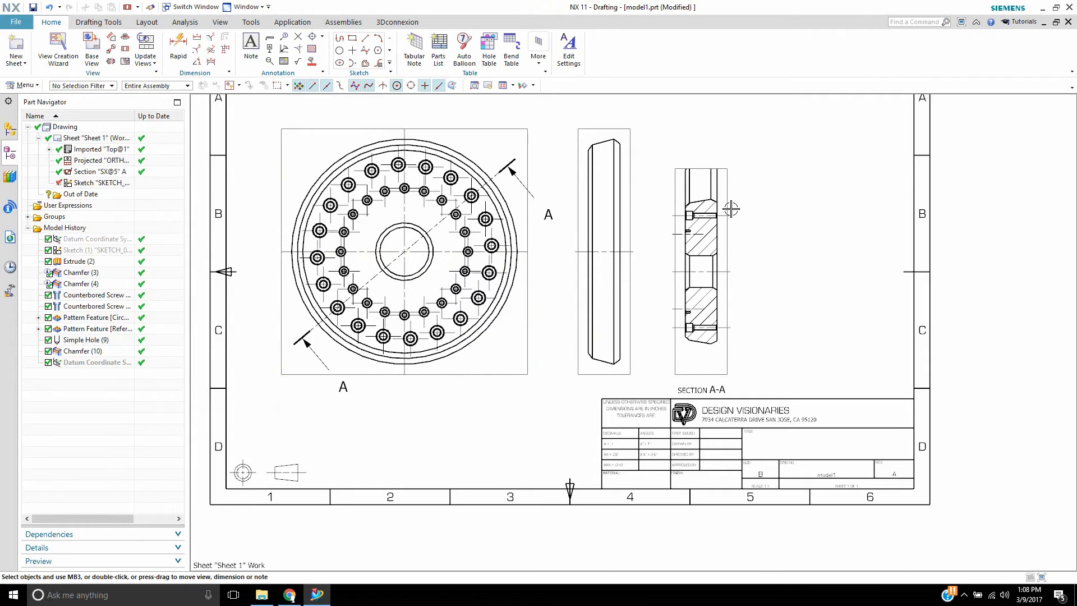
{"action": "scroll", "coordinate": [719, 206], "scroll_direction": "up", "scroll_amount": 4}
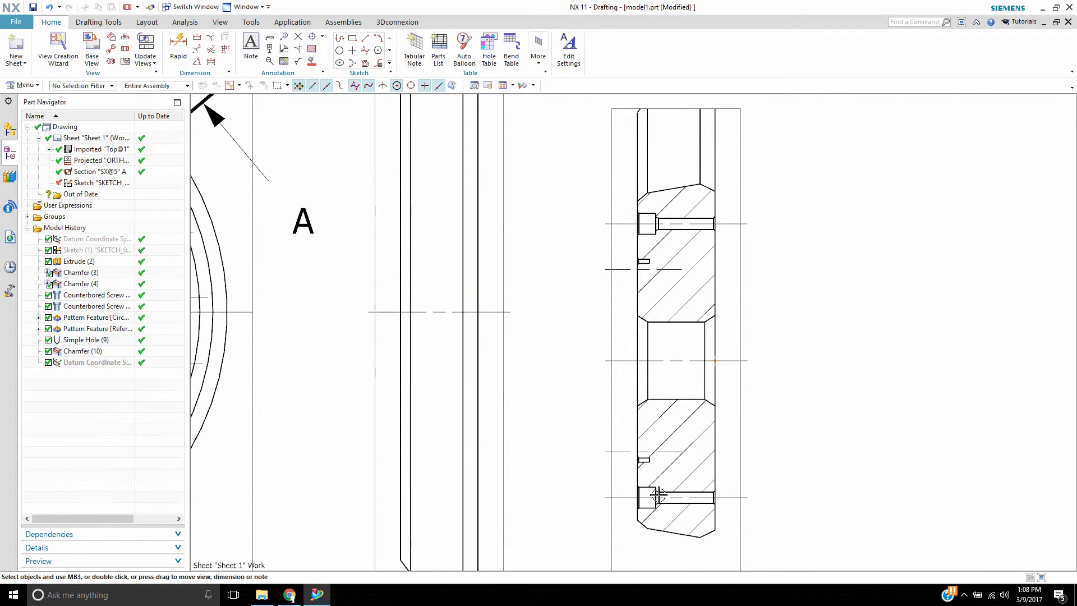
Step: Delete section view A-A together with its section line
{"action": "scroll", "coordinate": [693, 260], "scroll_direction": "down", "scroll_amount": 4}
{"action": "scroll", "coordinate": [686, 271], "scroll_direction": "down", "scroll_amount": 2}
{"action": "scroll", "coordinate": [689, 276], "scroll_direction": "up", "scroll_amount": 3}
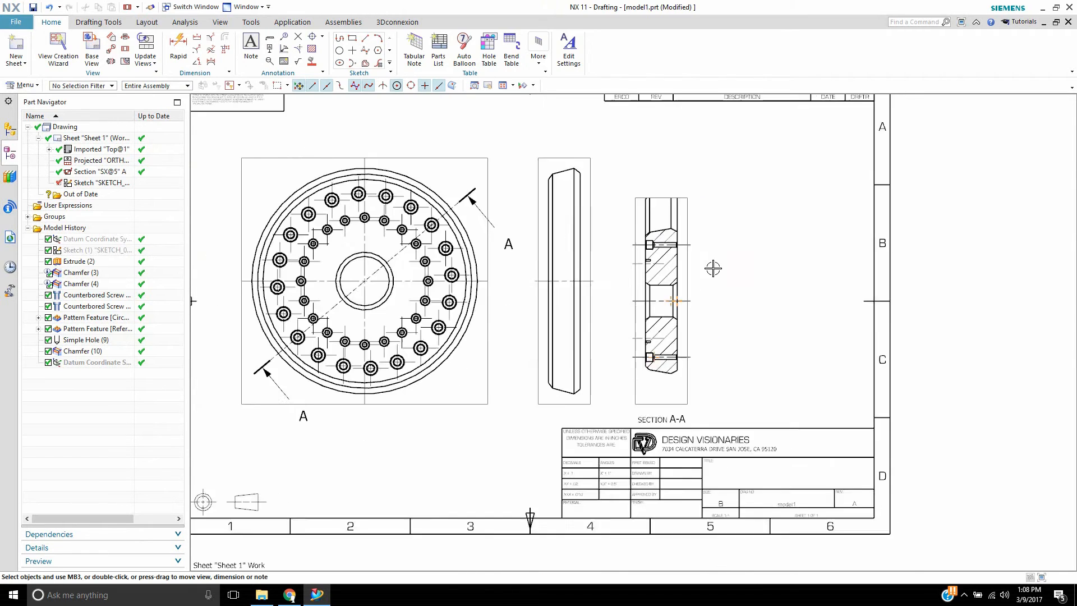
{"action": "left_click", "coordinate": [683, 261]}
{"action": "key", "text": "Delete"}
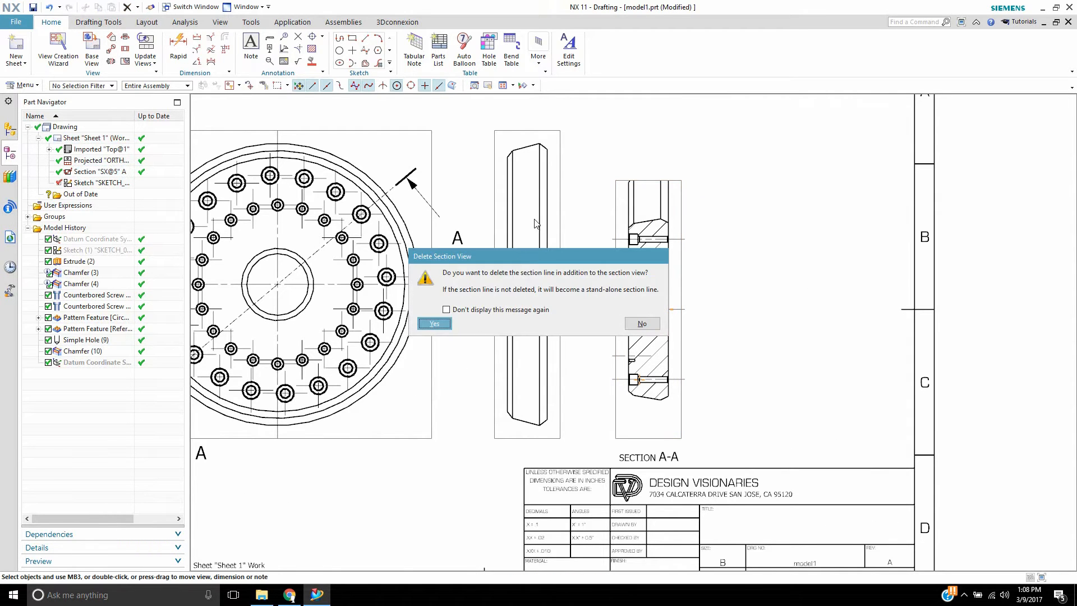
{"action": "left_click", "coordinate": [427, 325]}
{"action": "scroll", "coordinate": [404, 235], "scroll_direction": "down", "scroll_amount": 2}
{"action": "scroll", "coordinate": [404, 236], "scroll_direction": "up", "scroll_amount": 2}
{"action": "scroll", "coordinate": [404, 238], "scroll_direction": "down", "scroll_amount": 2}
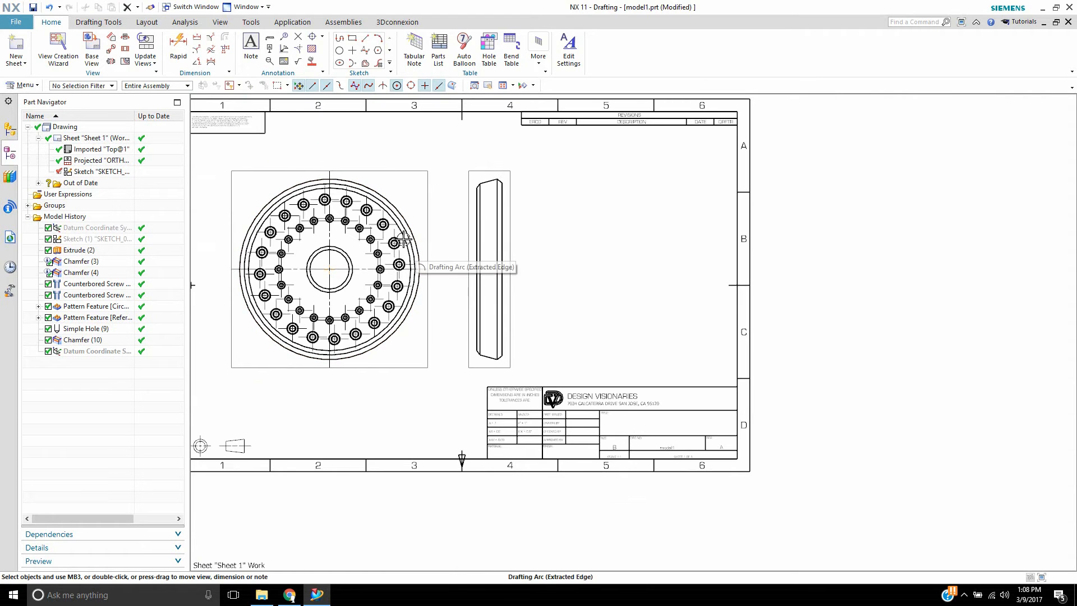
{"action": "scroll", "coordinate": [448, 322], "scroll_direction": "up", "scroll_amount": 2}
{"action": "mouse_move", "coordinate": [375, 274]}
{"action": "middle_mouse_down", "text": "shift"}
{"action": "mouse_move", "coordinate": [593, 375]}
{"action": "mouse_move", "coordinate": [556, 336]}
{"action": "middle_mouse_up", "text": "shift"}
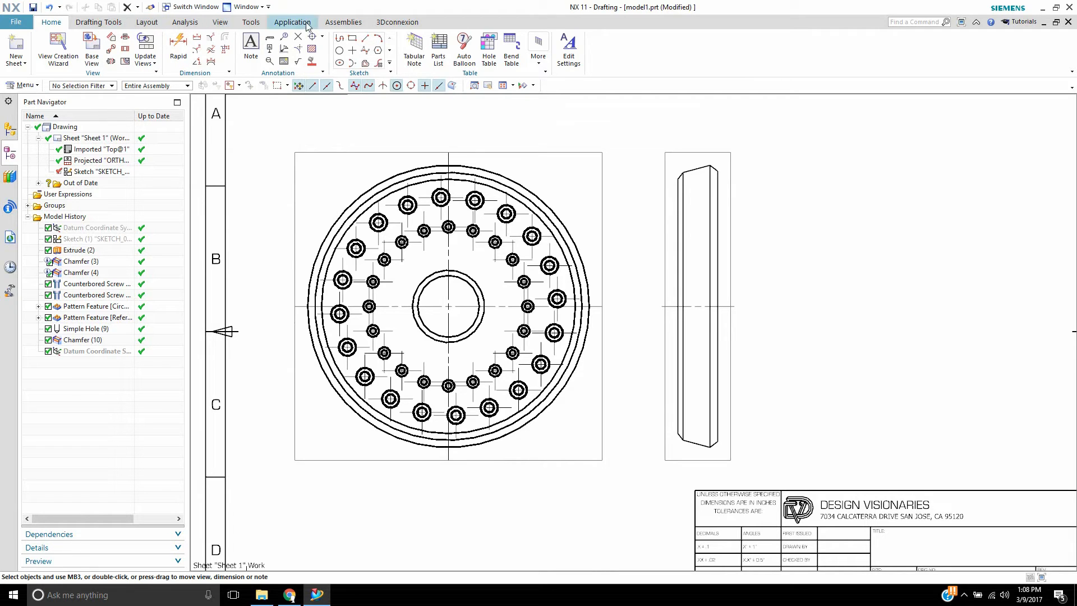
{"action": "left_click", "coordinate": [371, 44]}
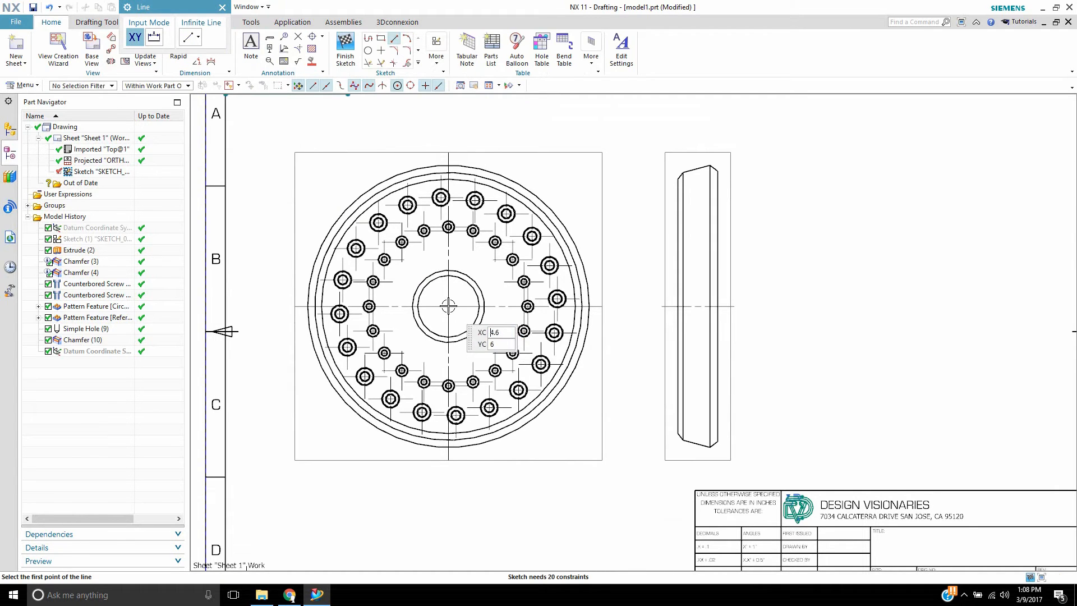
{"action": "left_click", "coordinate": [222, 7]}
{"action": "left_click", "coordinate": [345, 49]}
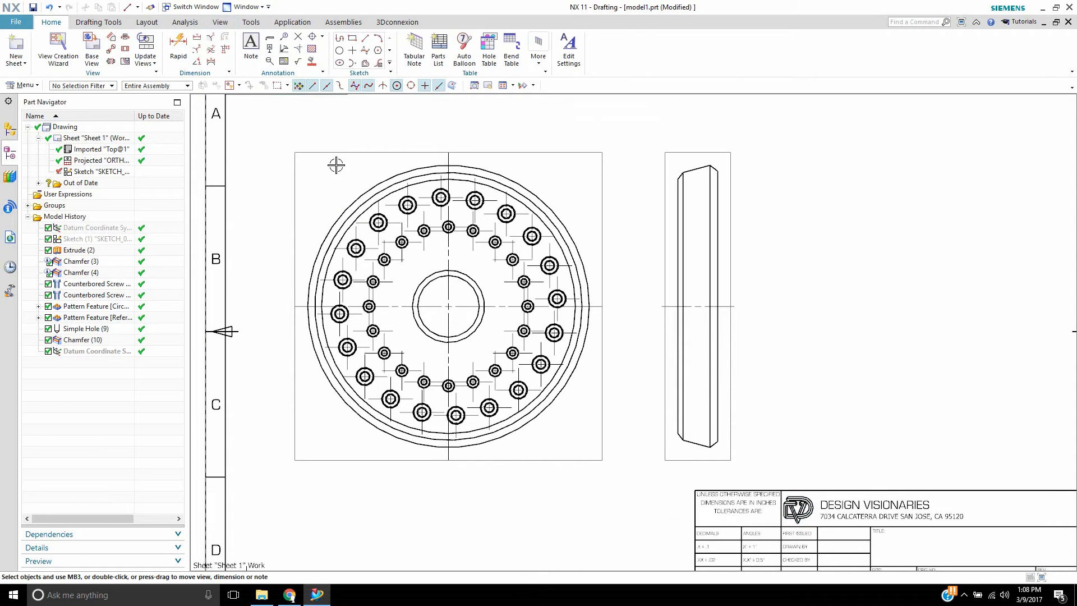
Step: Make the top view the active sketch view and sketch a line from the bore centre to the centre of a lower-left outer hole
{"action": "right_click", "coordinate": [347, 152]}
{"action": "left_click", "coordinate": [392, 332]}
{"action": "left_click", "coordinate": [365, 38]}
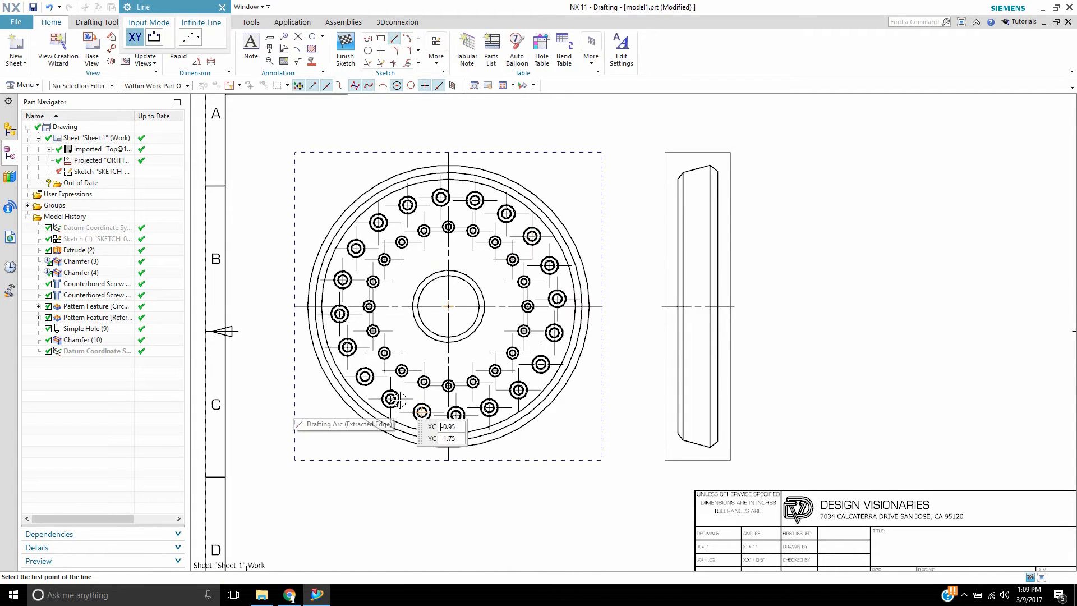
{"action": "left_click", "coordinate": [448, 307]}
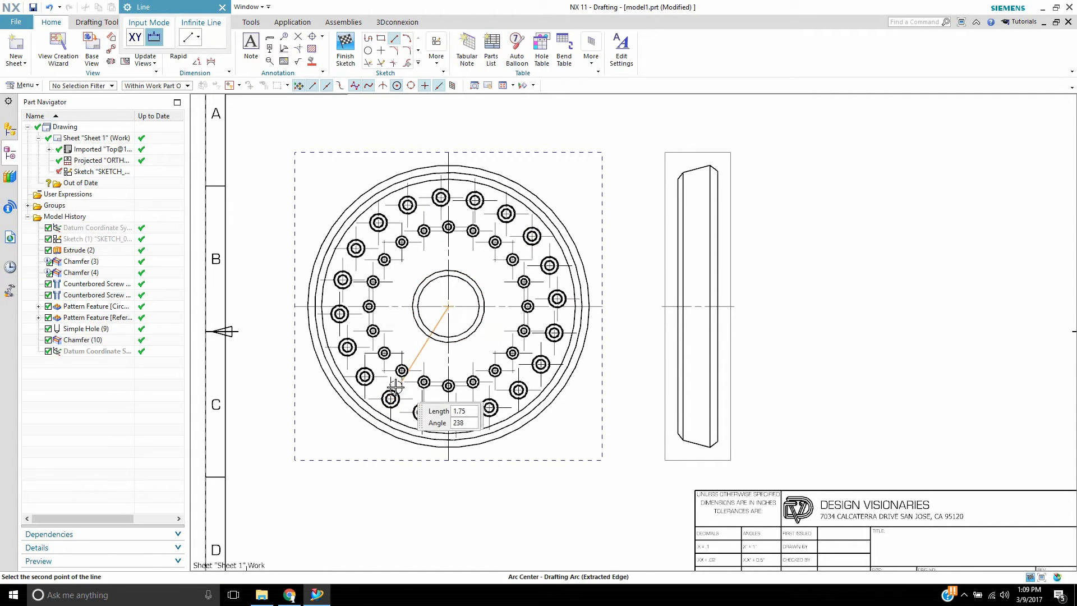
{"action": "left_click", "coordinate": [390, 399]}
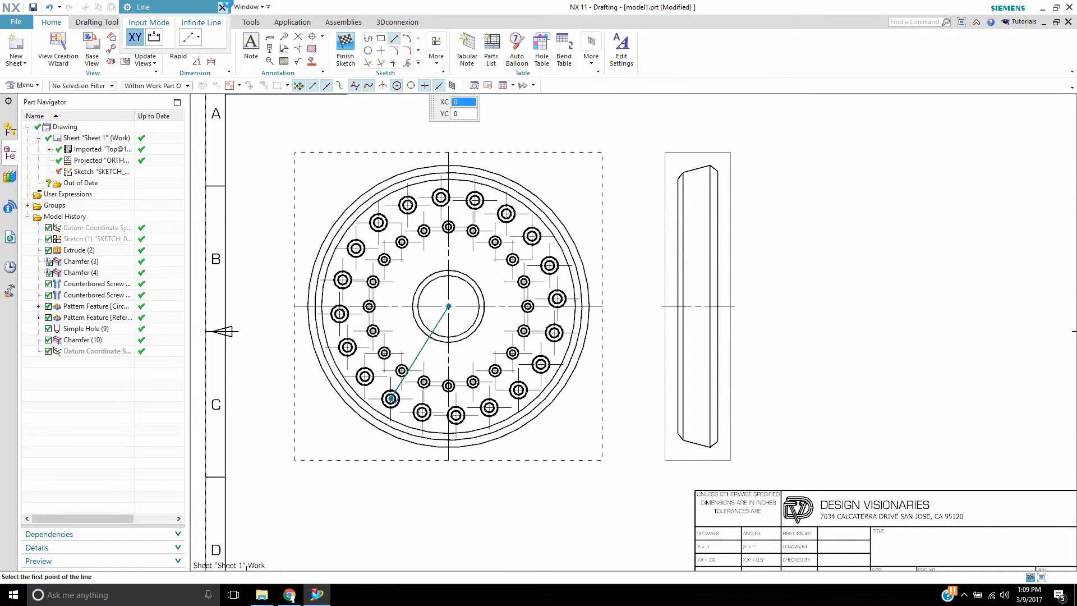
{"action": "left_click", "coordinate": [222, 7]}
Step: Add an angular dimension below the top view between the sketched line and the vertical centreline, and finish the sketch
{"action": "left_click", "coordinate": [197, 60]}
{"action": "left_click", "coordinate": [421, 348]}
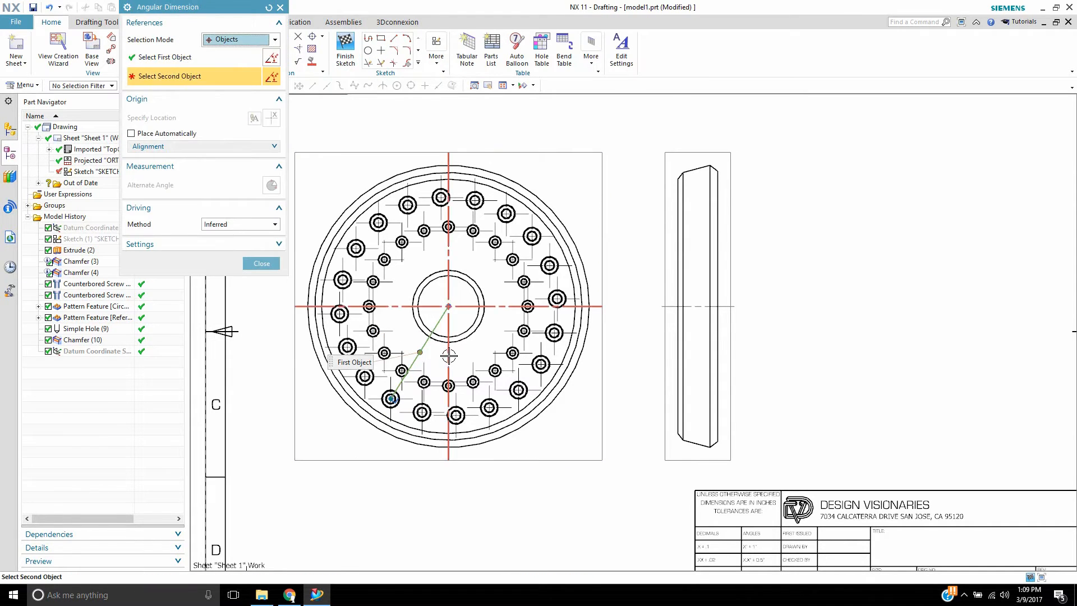
{"action": "left_click", "coordinate": [448, 353]}
{"action": "left_click", "coordinate": [391, 489]}
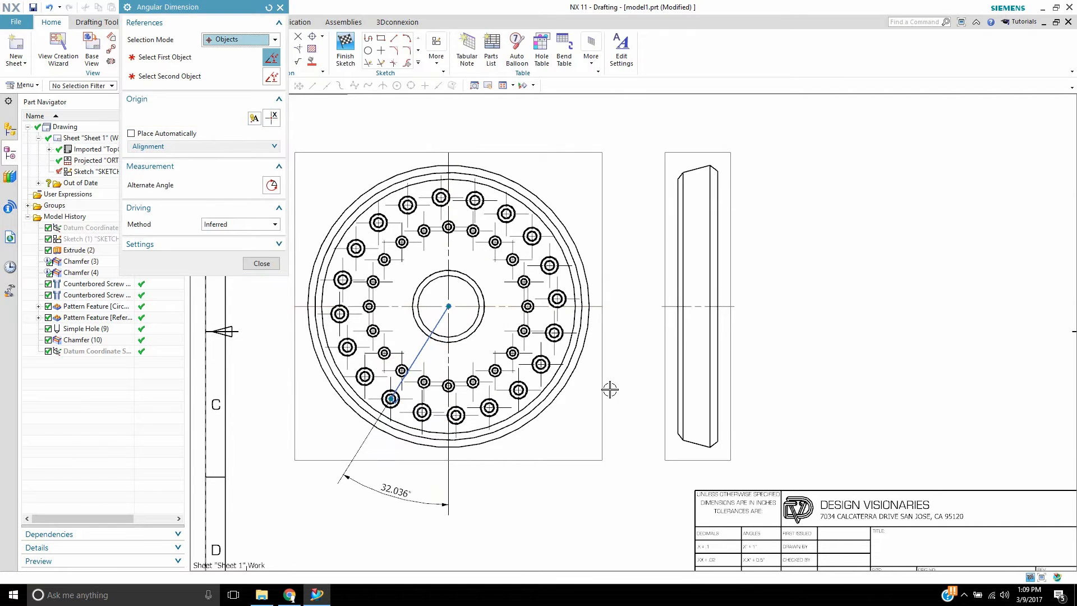
{"action": "key", "text": "Escape"}
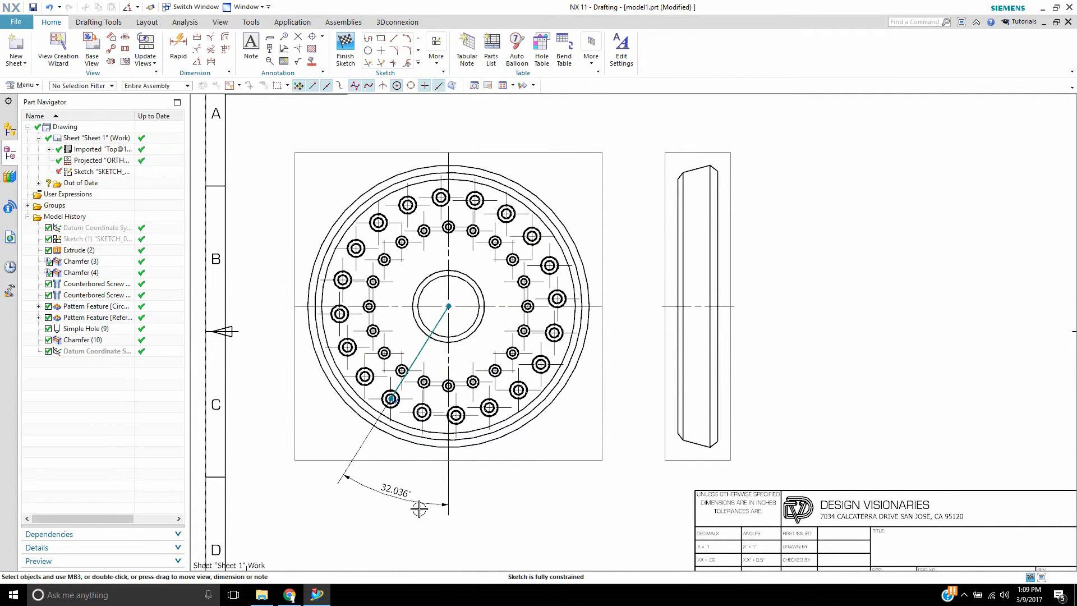
{"action": "double_click", "coordinate": [395, 489]}
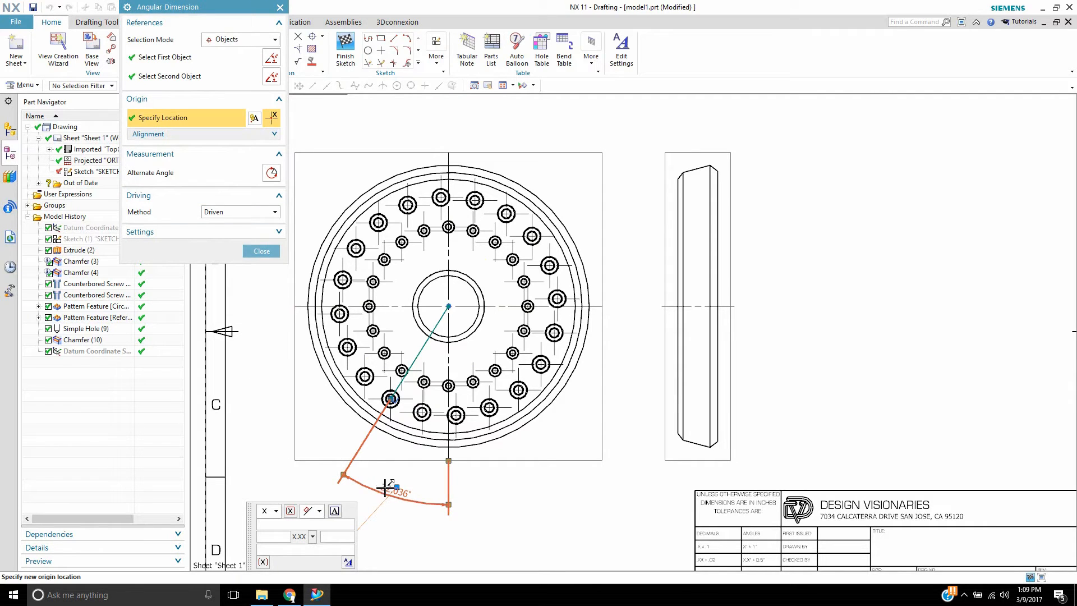
{"action": "left_click", "coordinate": [262, 250]}
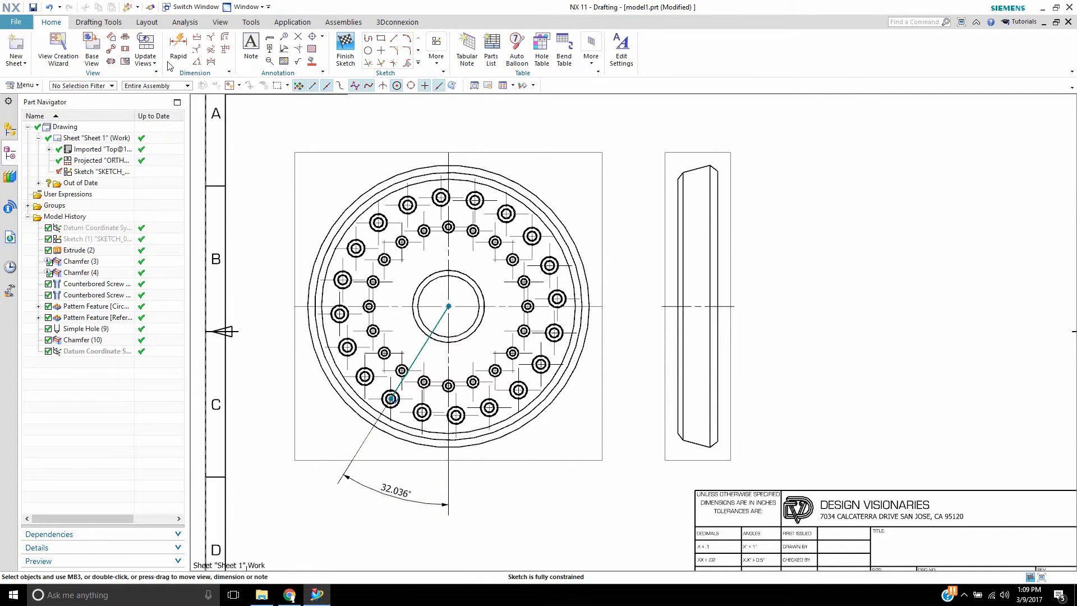
{"action": "left_click", "coordinate": [347, 51]}
Step: Start a base view from the Top model view and orient its normal direction along the X-axis with the Orient View Tool
{"action": "left_click", "coordinate": [88, 50]}
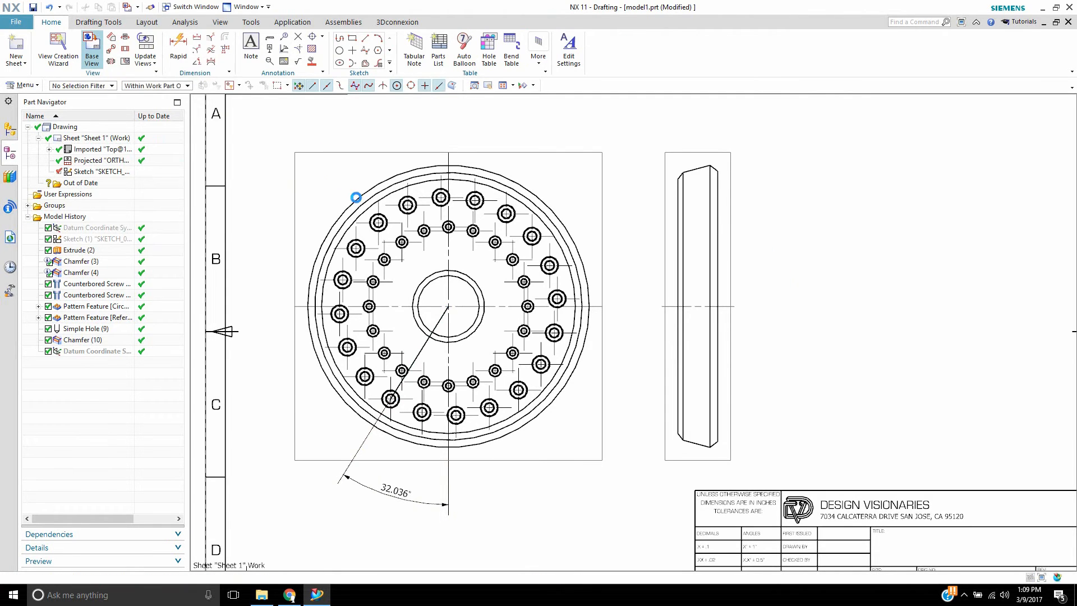
{"action": "left_click", "coordinate": [214, 232]}
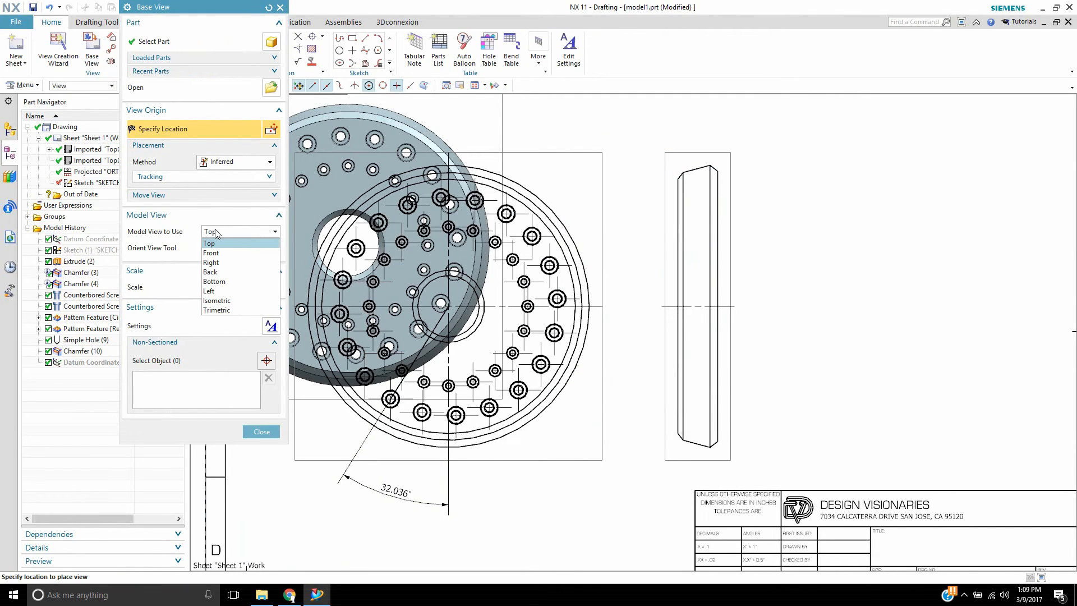
{"action": "left_click", "coordinate": [213, 242]}
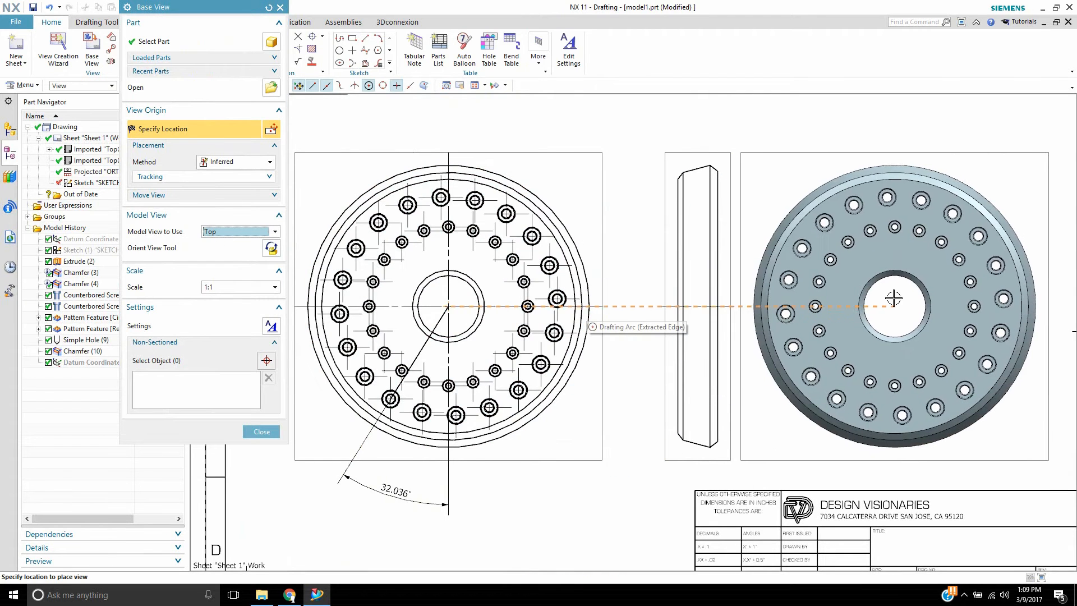
{"action": "left_click", "coordinate": [271, 247]}
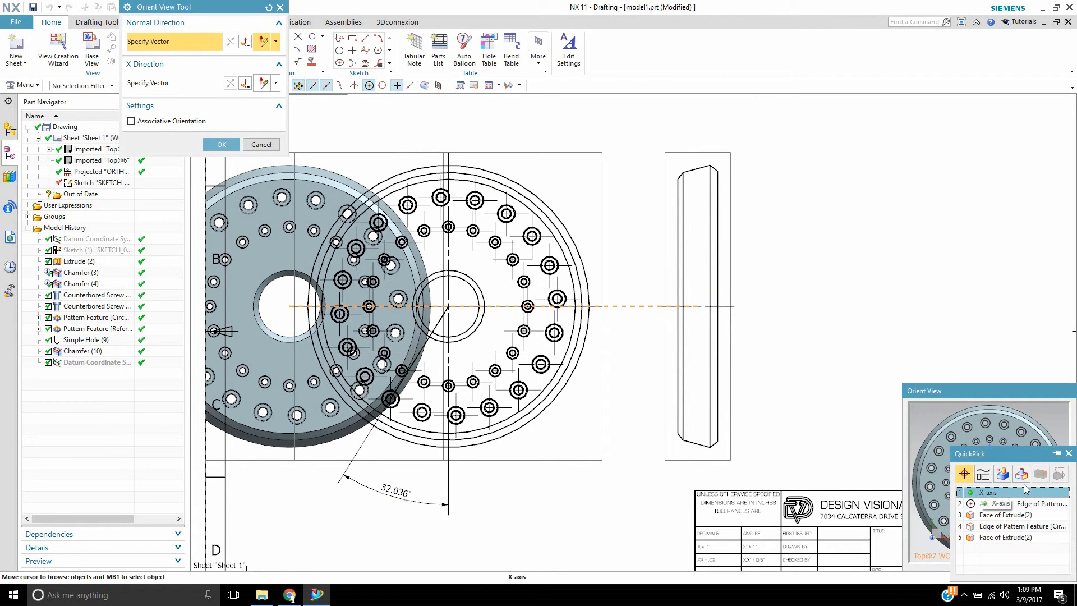
{"action": "left_click", "coordinate": [1031, 482]}
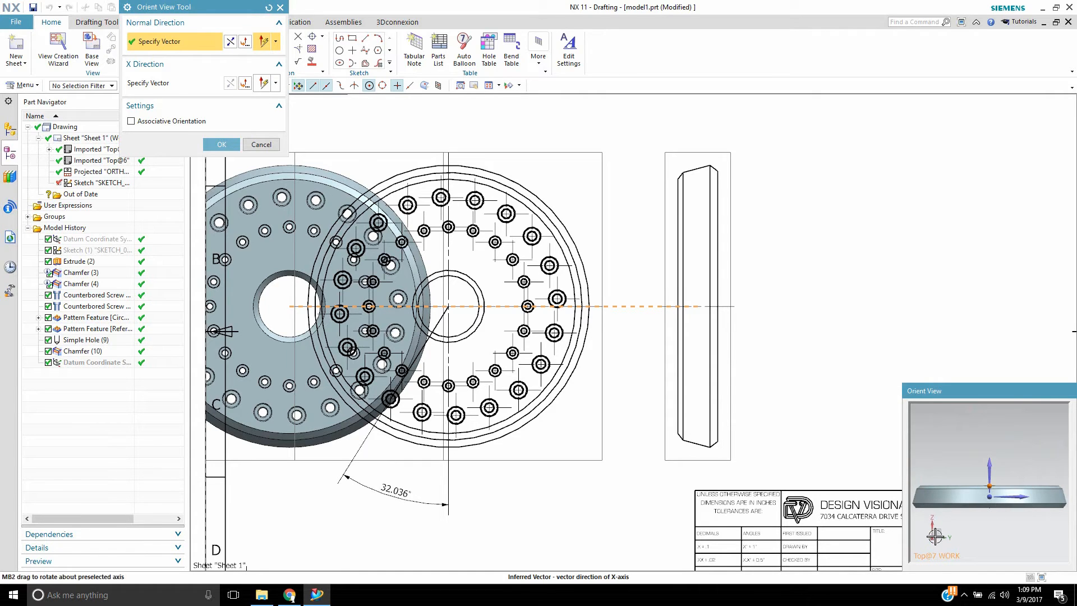
{"action": "left_click_drag", "start_coordinate": [970, 389], "coordinate": [933, 247]}
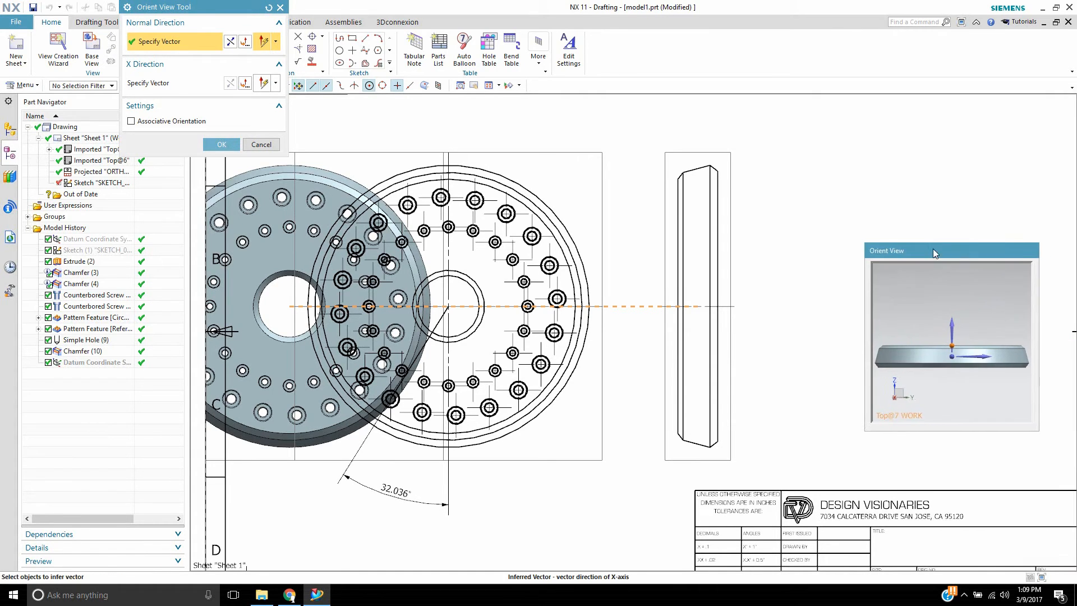
Step: Set the view's X direction normal to the plane of the disc's circular chamfer edge so the disc stands upright
{"action": "left_click", "coordinate": [162, 83]}
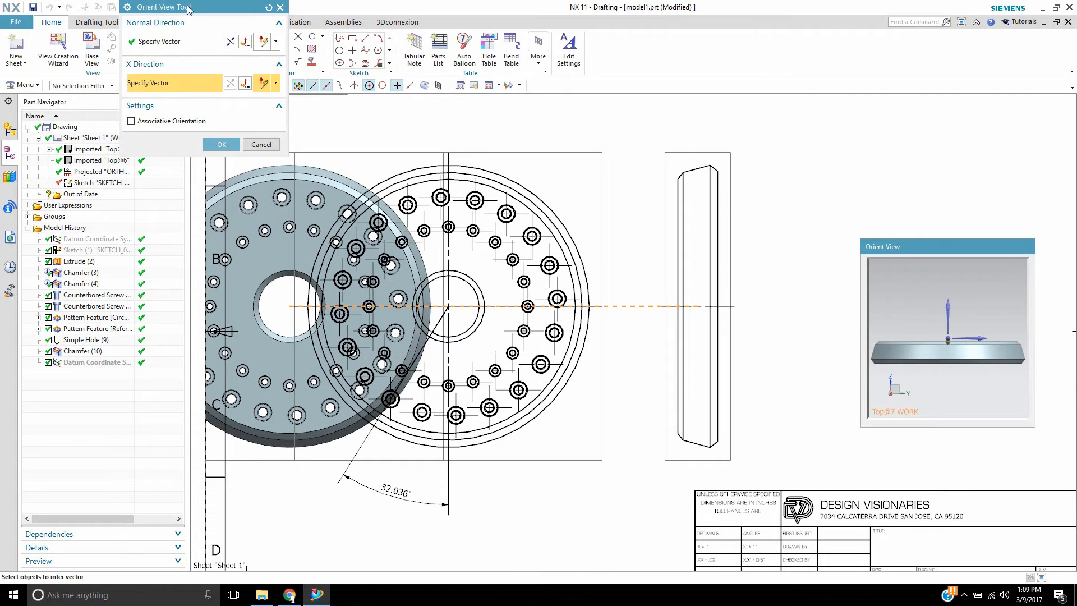
{"action": "left_click_drag", "start_coordinate": [190, 9], "coordinate": [448, 231]}
{"action": "scroll", "coordinate": [888, 338], "scroll_direction": "up", "scroll_amount": 3}
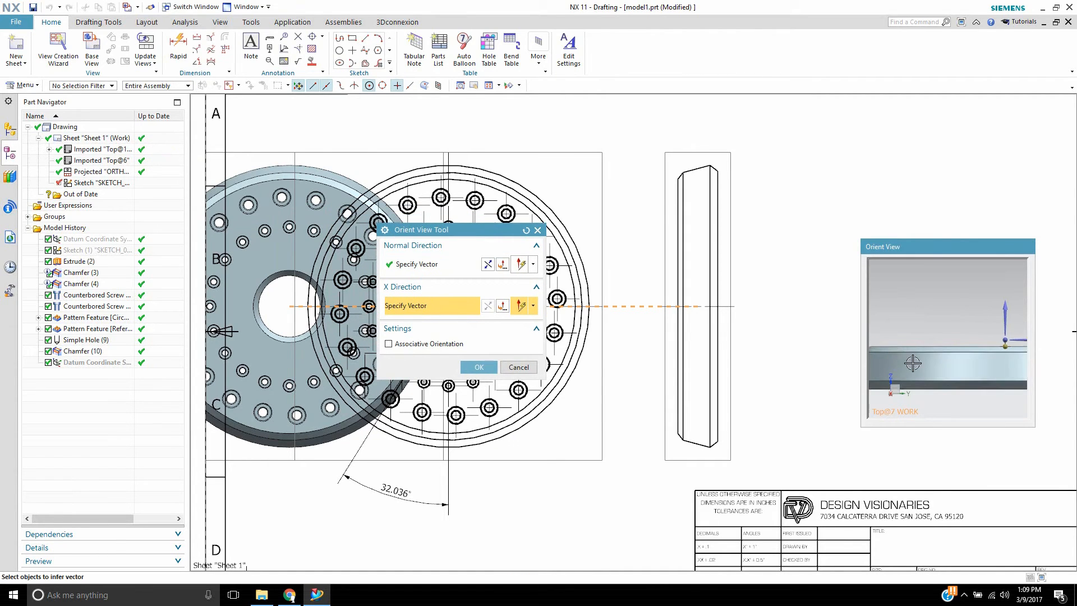
{"action": "mouse_move", "coordinate": [964, 320]}
{"action": "middle_mouse_down", "text": "shift"}
{"action": "mouse_move", "coordinate": [994, 312]}
{"action": "mouse_move", "coordinate": [979, 309]}
{"action": "middle_mouse_up", "text": "shift"}
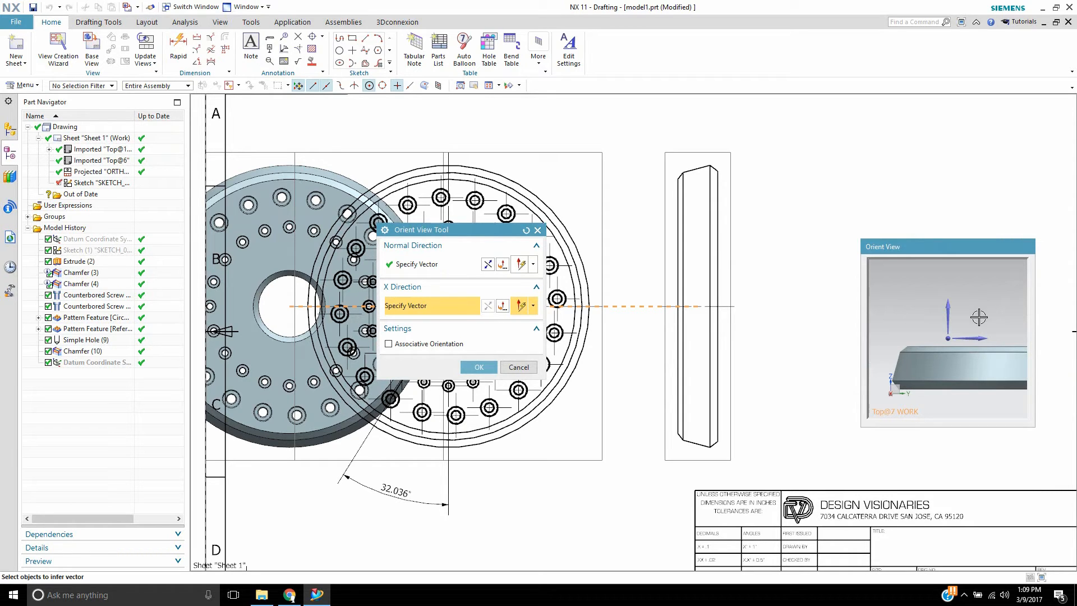
{"action": "left_click", "coordinate": [889, 380]}
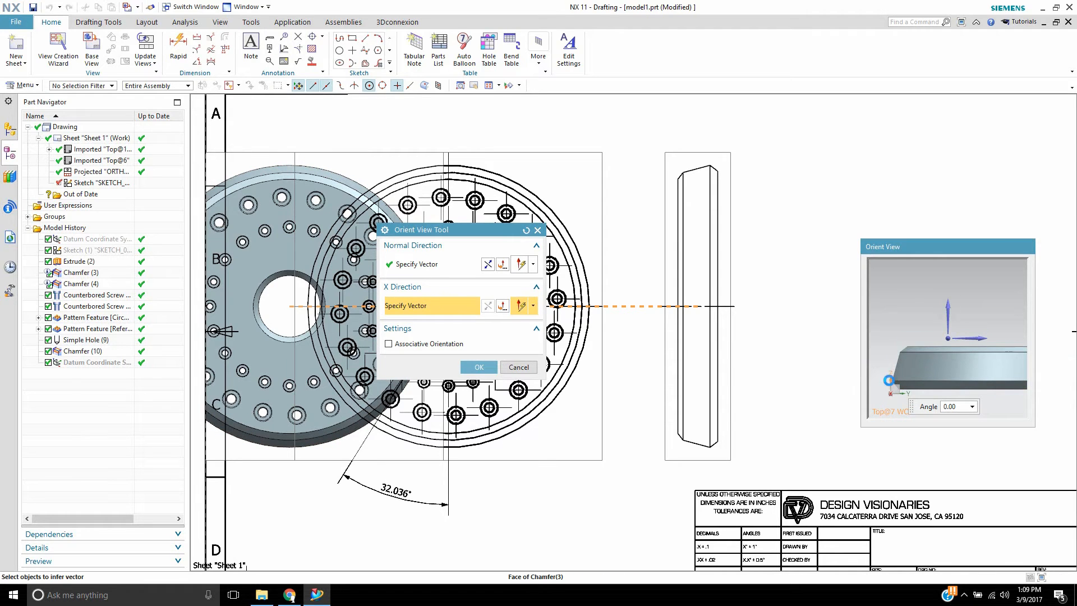
{"action": "left_click", "coordinate": [888, 380]}
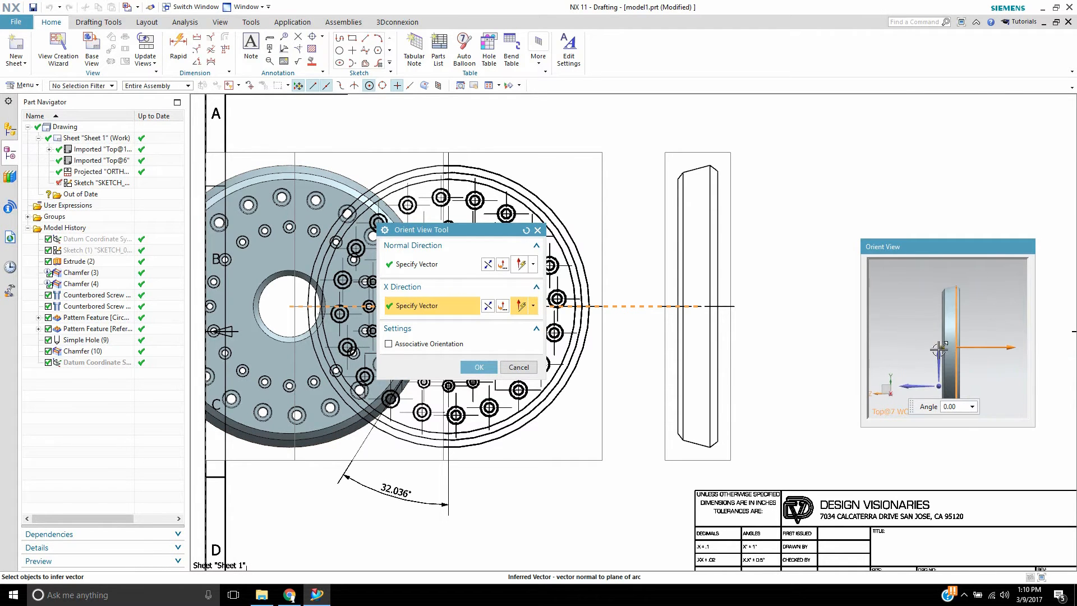
{"action": "middle_click_drag", "start_coordinate": [1015, 308], "coordinate": [989, 300], "text": "shift"}
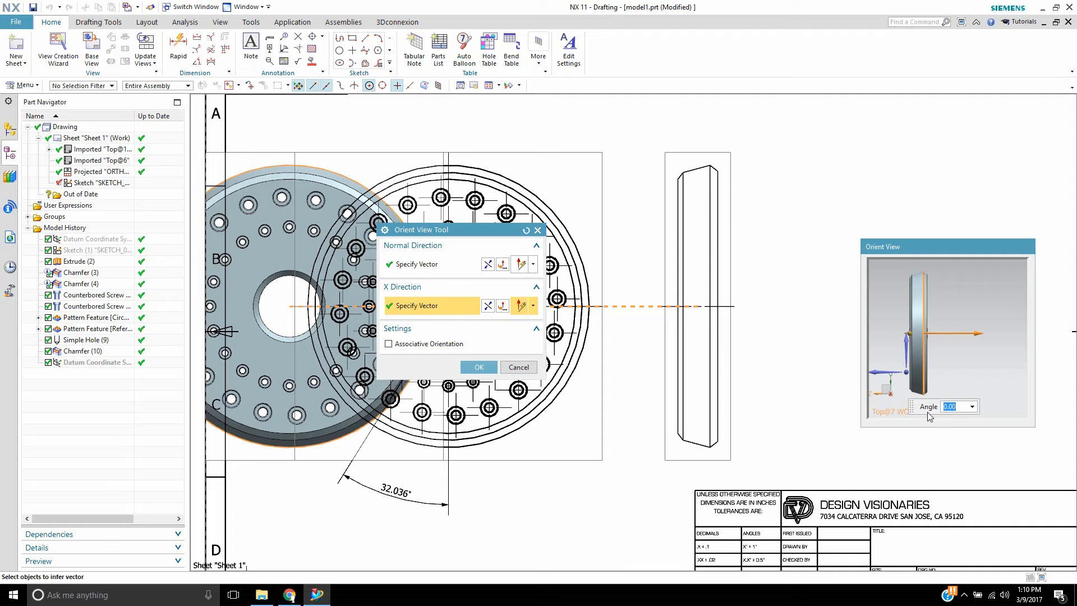
Step: Rotate the oriented view by an angle of -32.036 degrees and accept the orientation
{"action": "key", "text": "Return"}
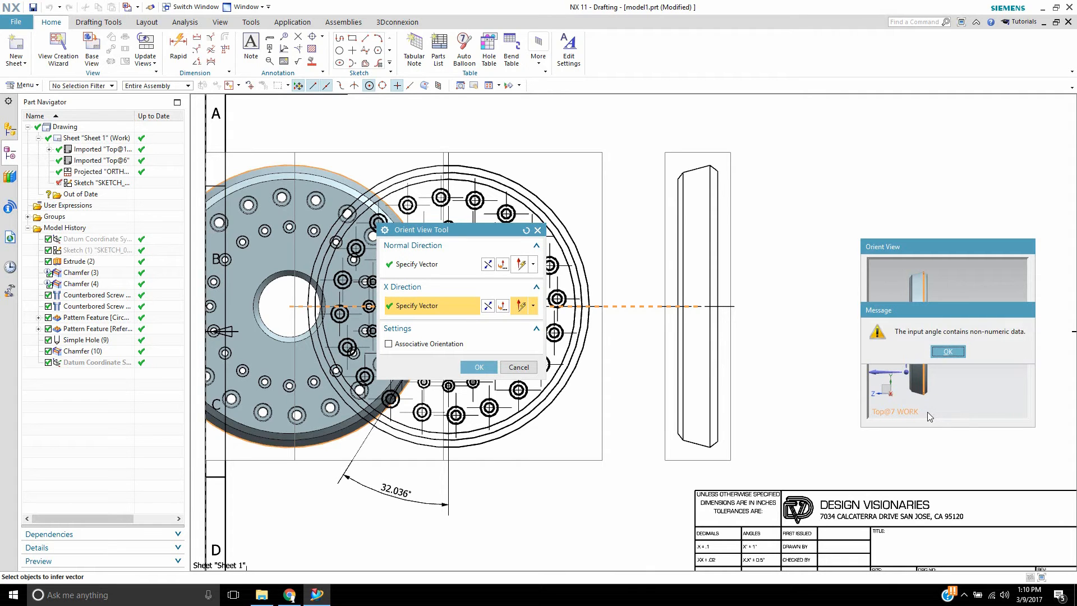
{"action": "left_click", "coordinate": [953, 353]}
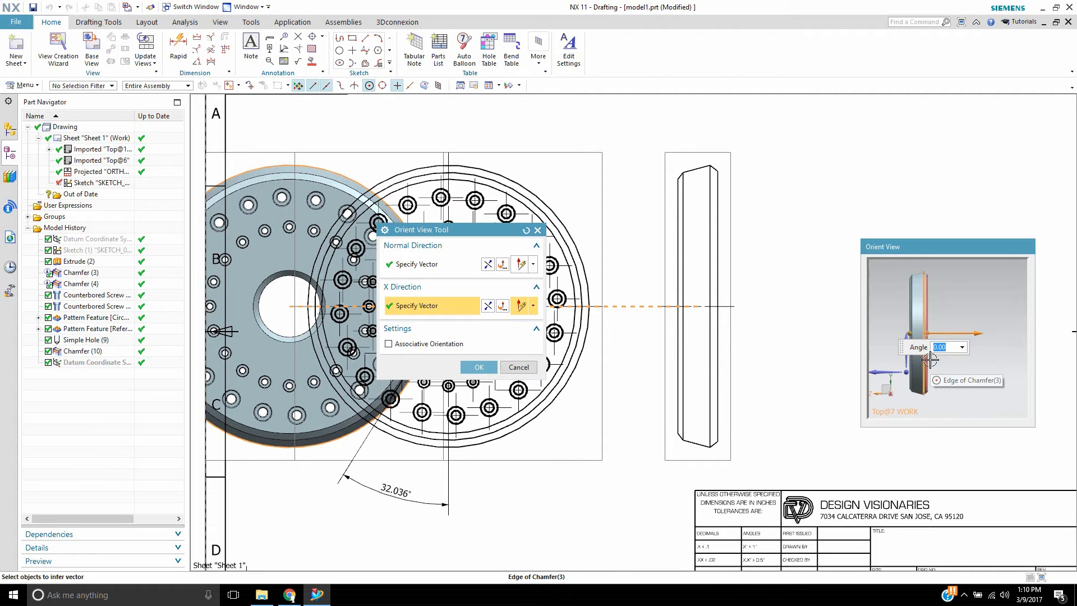
{"action": "type", "text": "32"}
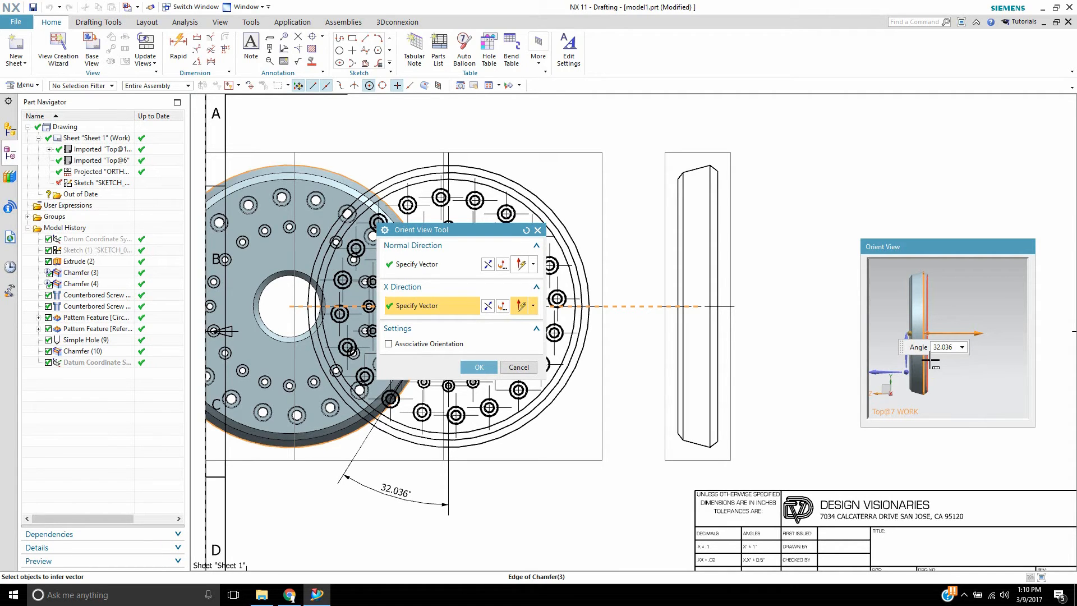
{"action": "key", "text": "Return"}
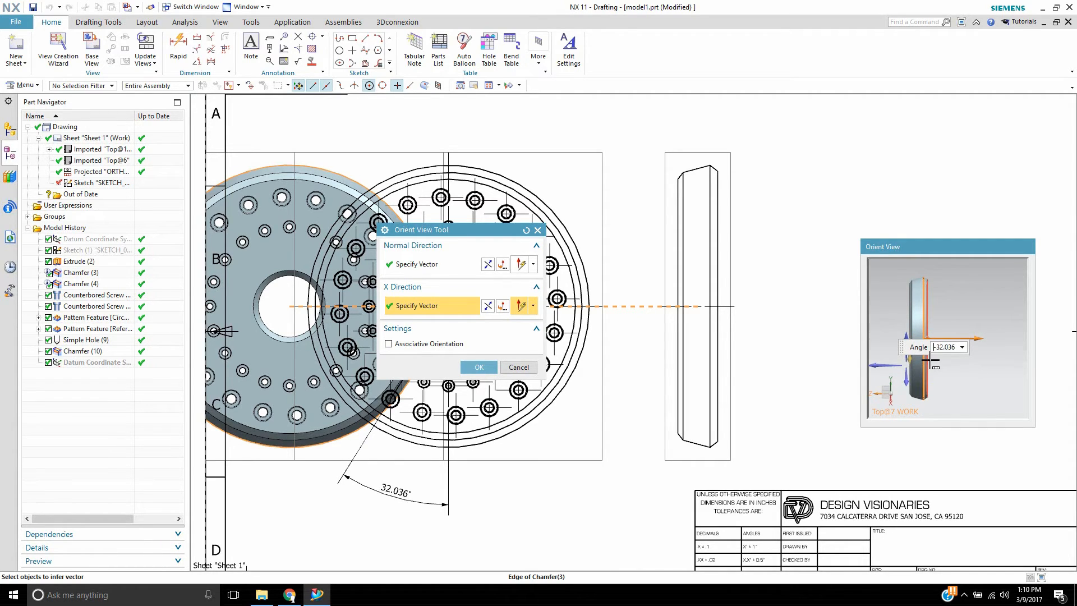
{"action": "left_click", "coordinate": [479, 371]}
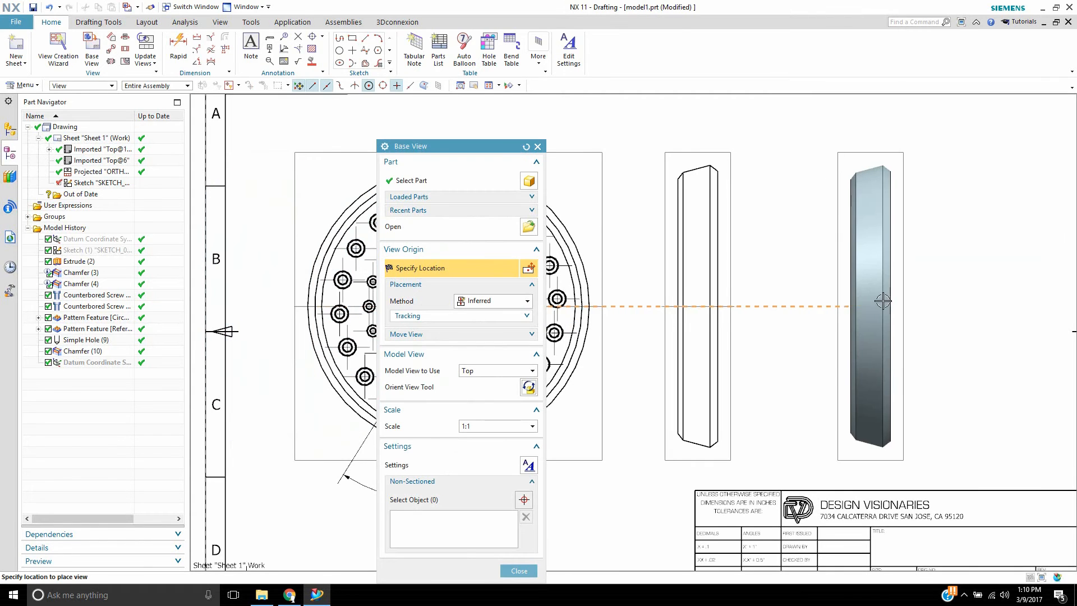
Step: Place the reoriented base view in line with the side view without further projections, and move it farther out to leave space between them
{"action": "left_click", "coordinate": [838, 311]}
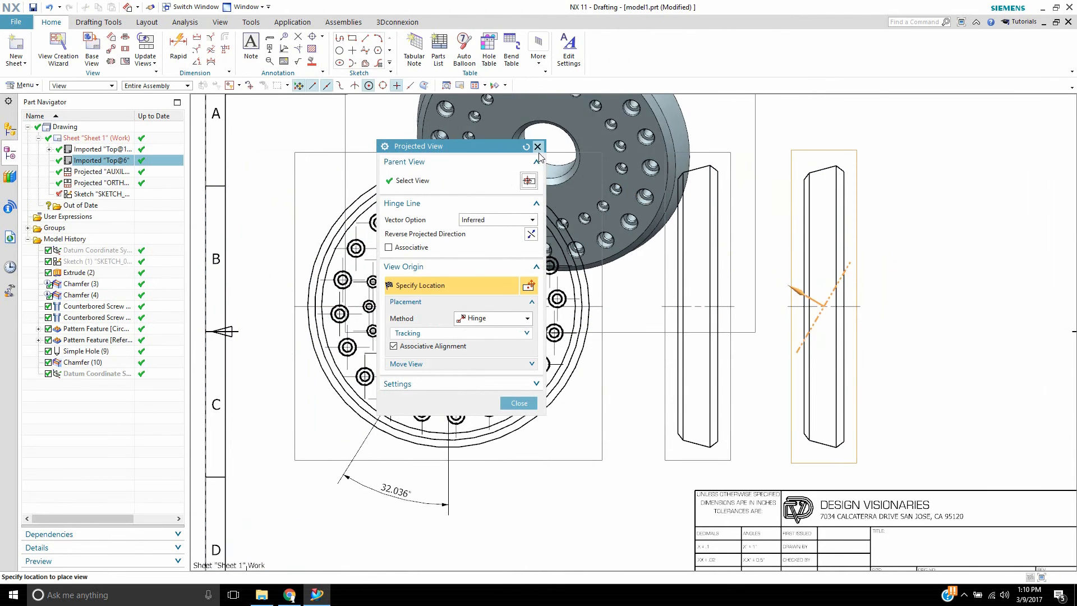
{"action": "key", "text": "Escape"}
{"action": "left_click_drag", "start_coordinate": [829, 144], "coordinate": [1015, 147]}
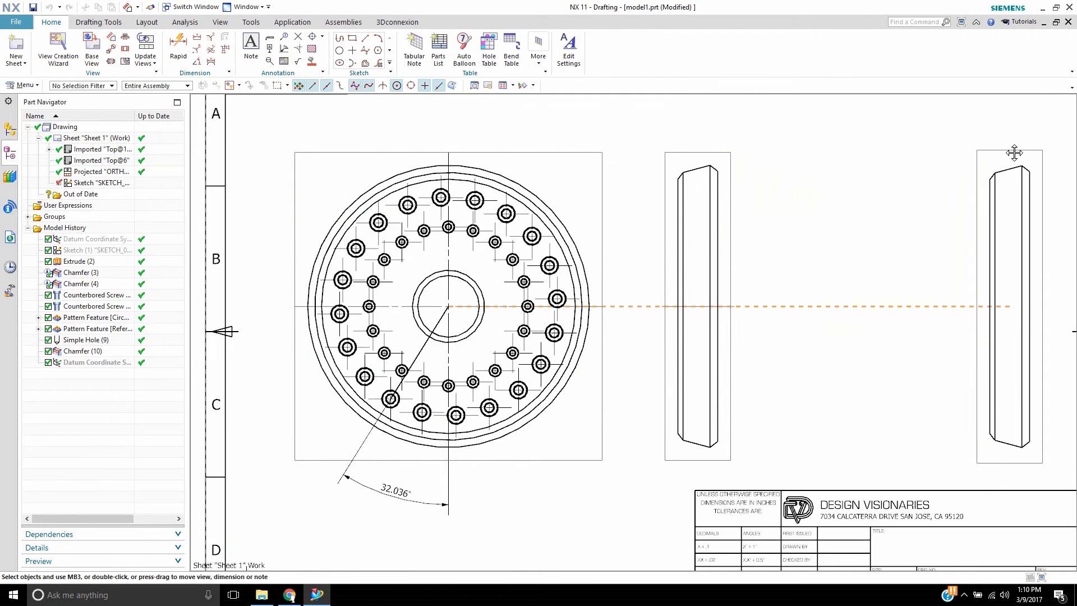
Step: Start a dynamic simple/stepped section view through the disc's center and inherit its orientation from the outer rotated side view
{"action": "left_click", "coordinate": [126, 50]}
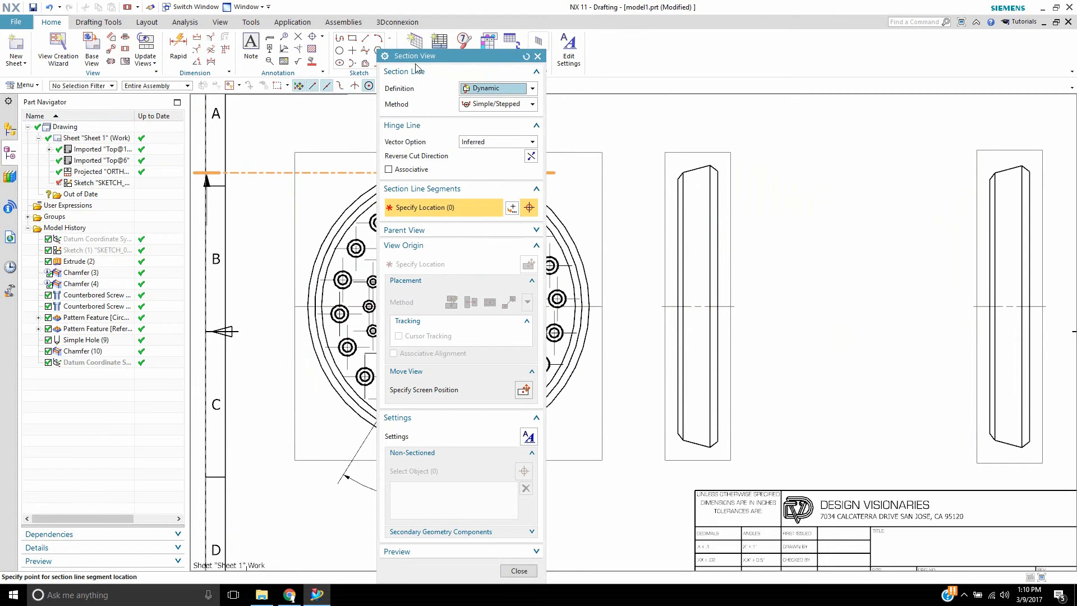
{"action": "left_click_drag", "start_coordinate": [427, 61], "coordinate": [139, 49]}
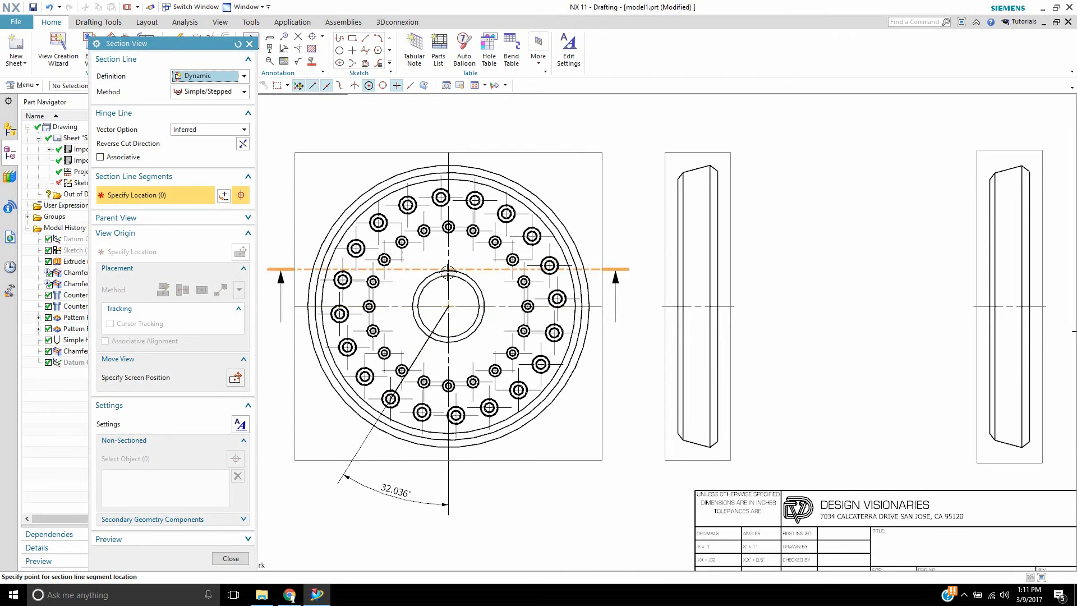
{"action": "left_click", "coordinate": [448, 306]}
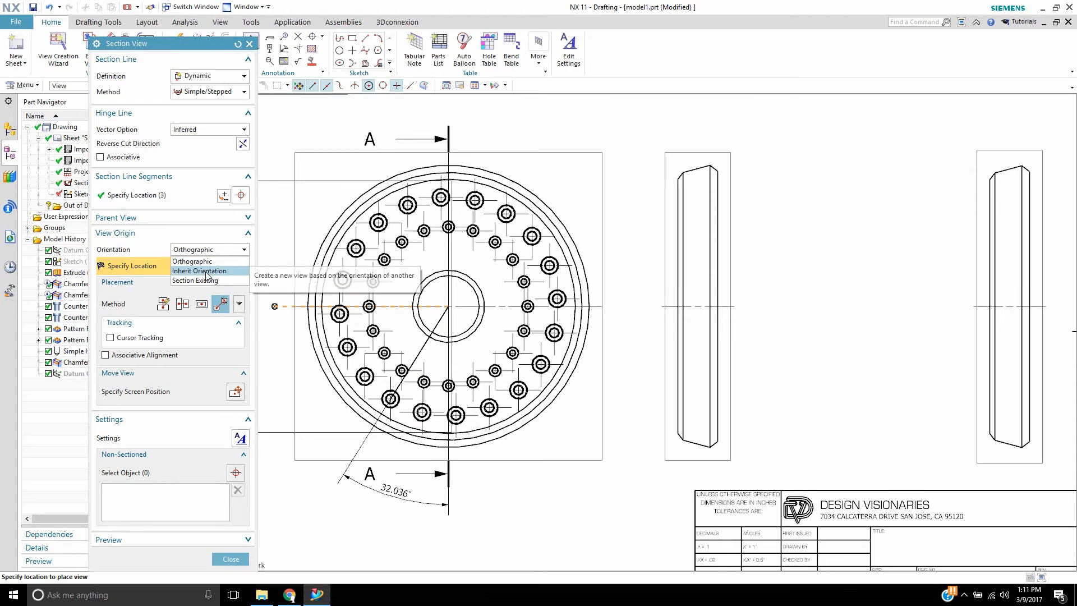
{"action": "left_click", "coordinate": [211, 271]}
{"action": "left_click", "coordinate": [204, 244]}
{"action": "left_click", "coordinate": [204, 246]}
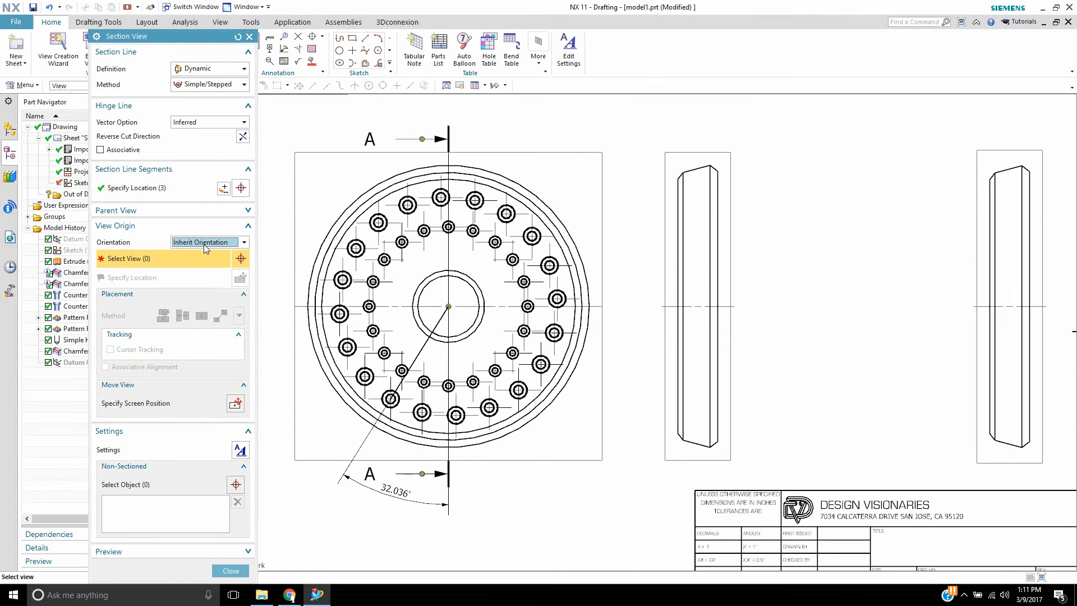
{"action": "left_click", "coordinate": [976, 189]}
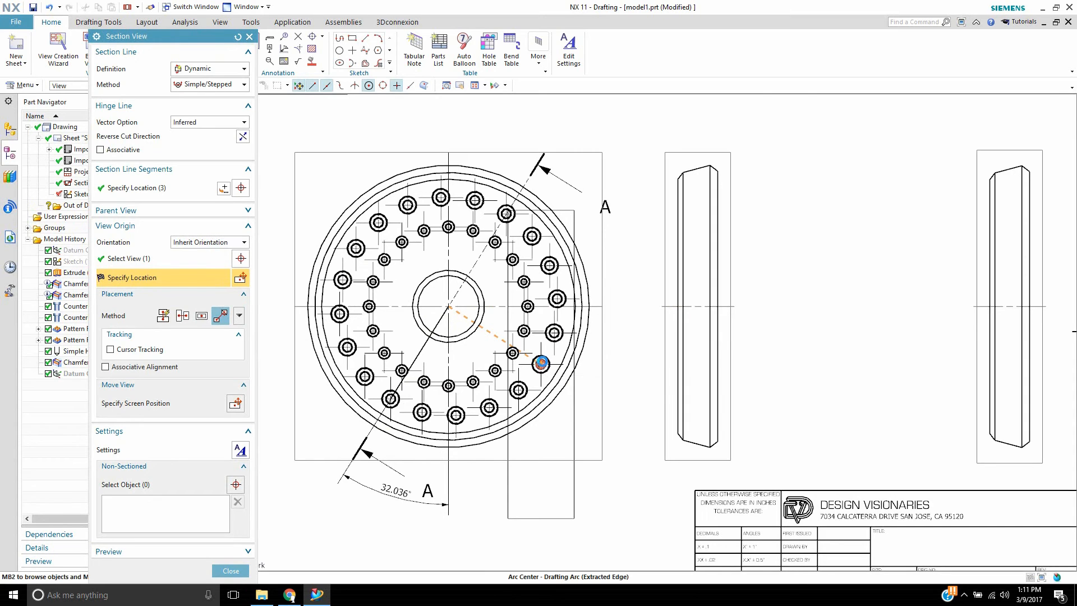
Step: Try to place the section view with its cutting line along the 32.036° reference line, and move it between the two side views
{"action": "mouse_move", "coordinate": [542, 364]}
{"action": "left_click", "coordinate": [666, 387]}
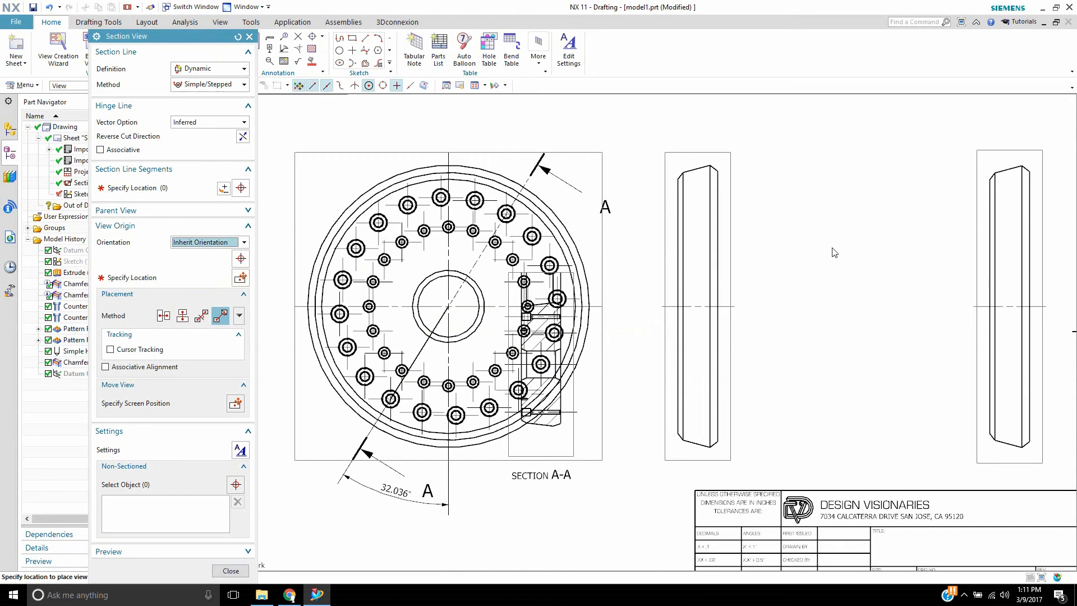
{"action": "left_click", "coordinate": [249, 37]}
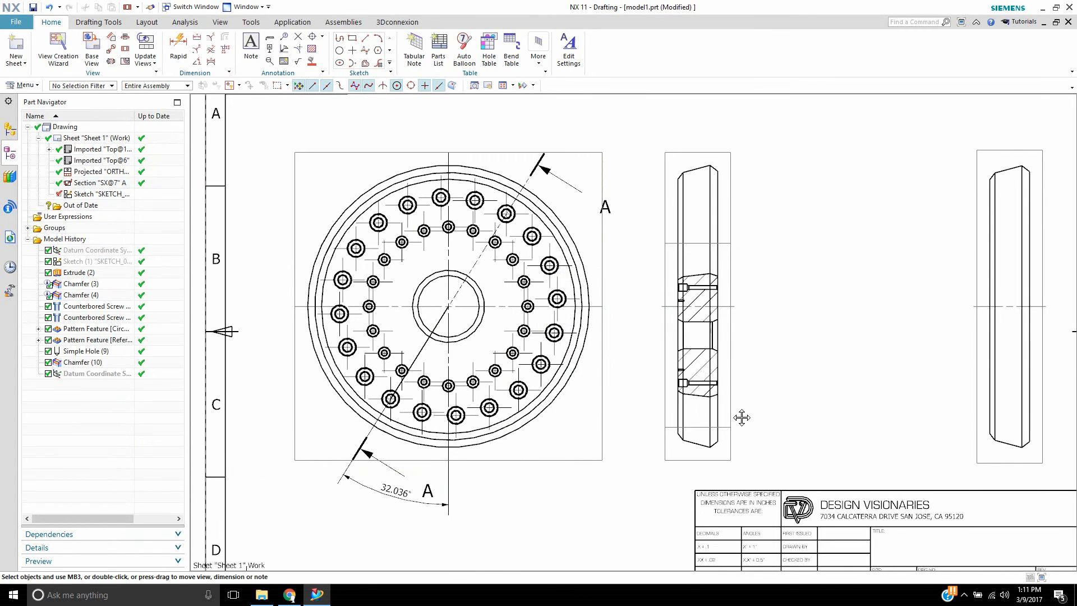
{"action": "left_click_drag", "start_coordinate": [741, 417], "coordinate": [911, 447]}
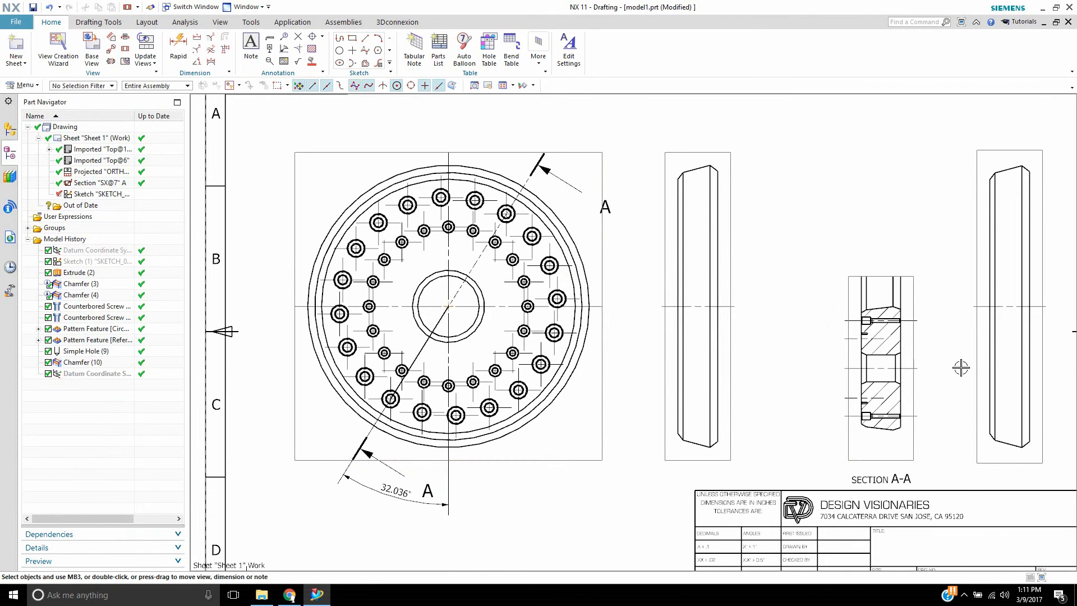
Step: Delete section view A-A together with its section line
{"action": "right_click", "coordinate": [911, 274]}
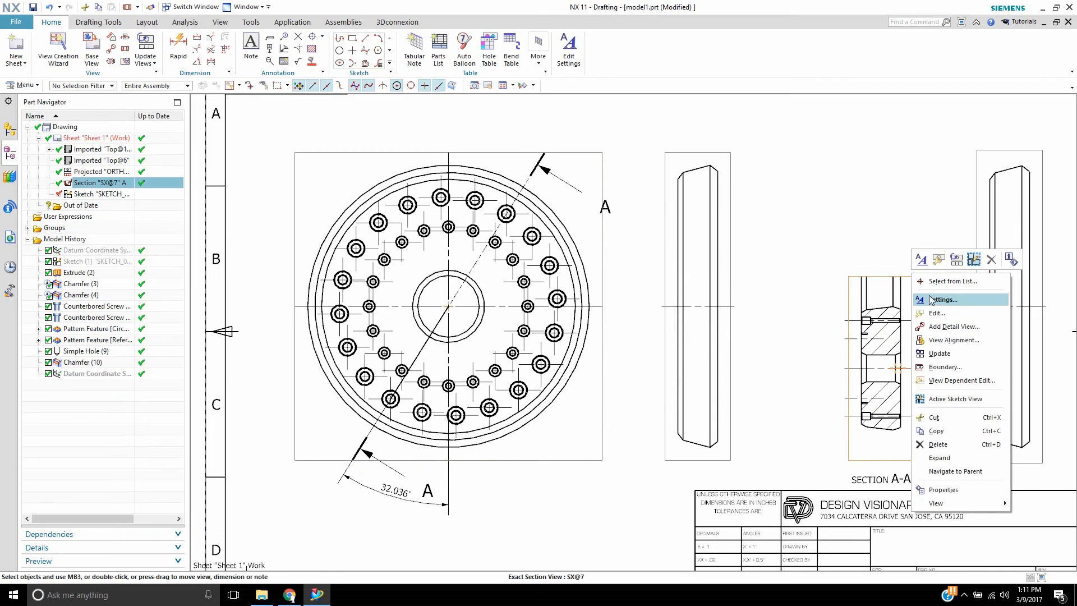
{"action": "left_click", "coordinate": [938, 445]}
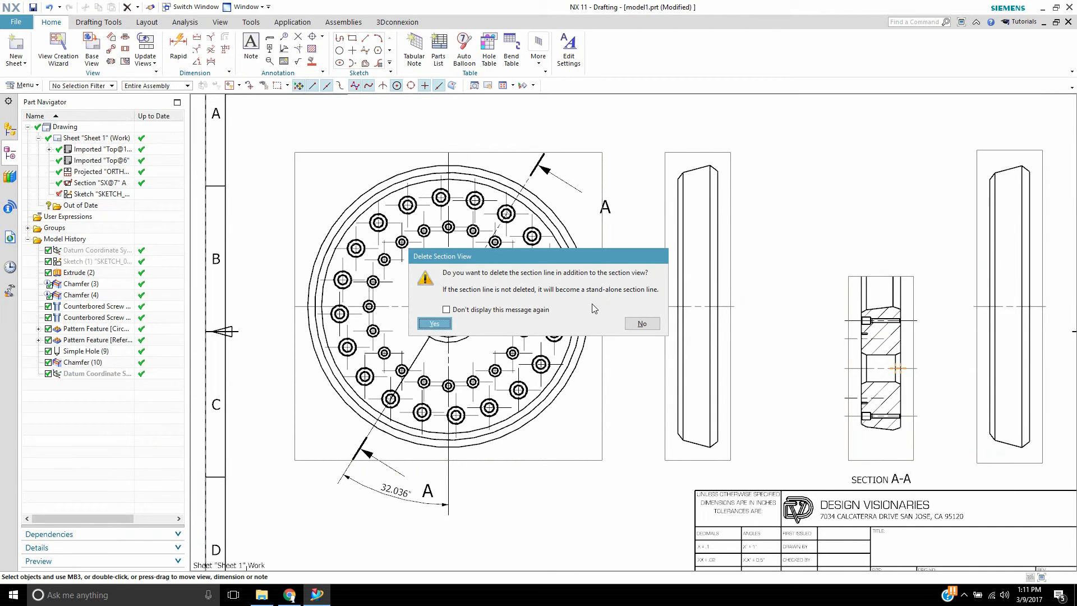
{"action": "left_click", "coordinate": [438, 321]}
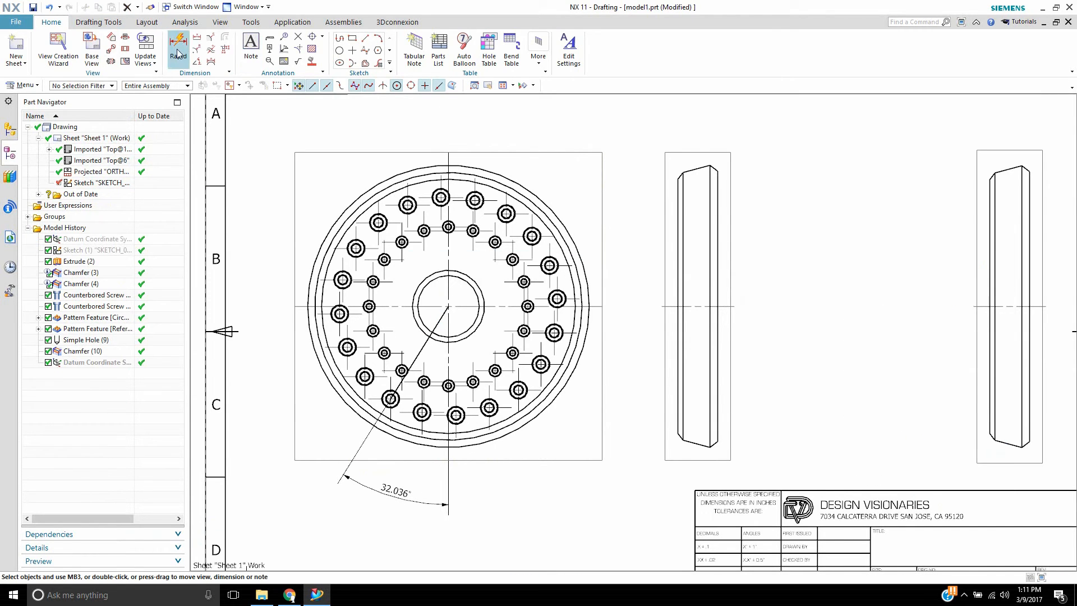
Step: Restart the section view through the disc's center and set it to inherit the orientation of the outer rotated base view
{"action": "left_click", "coordinate": [140, 50]}
{"action": "middle_click", "coordinate": [126, 47]}
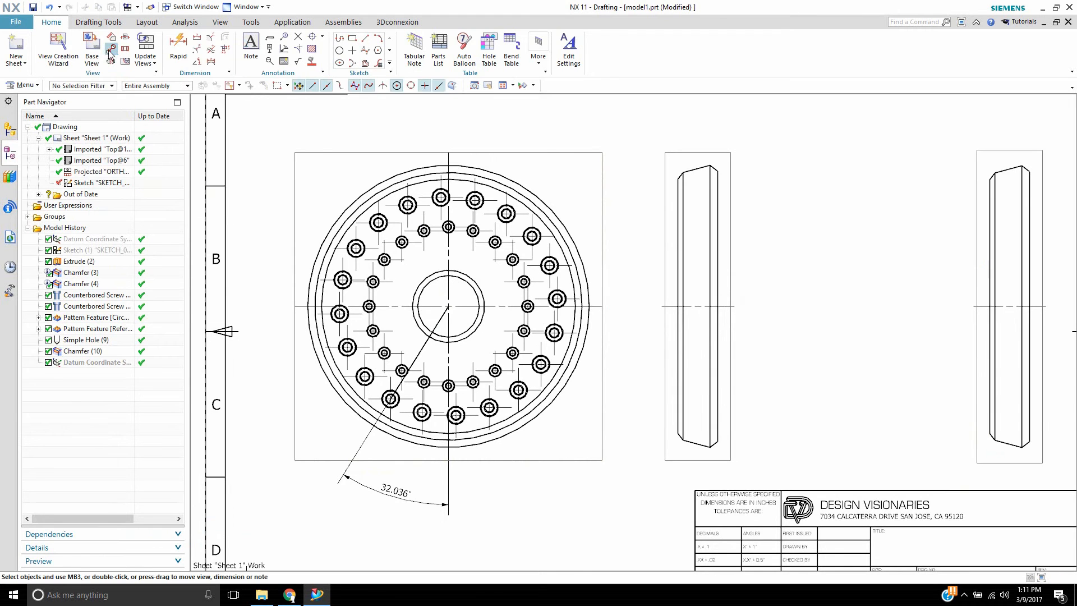
{"action": "left_click", "coordinate": [125, 46]}
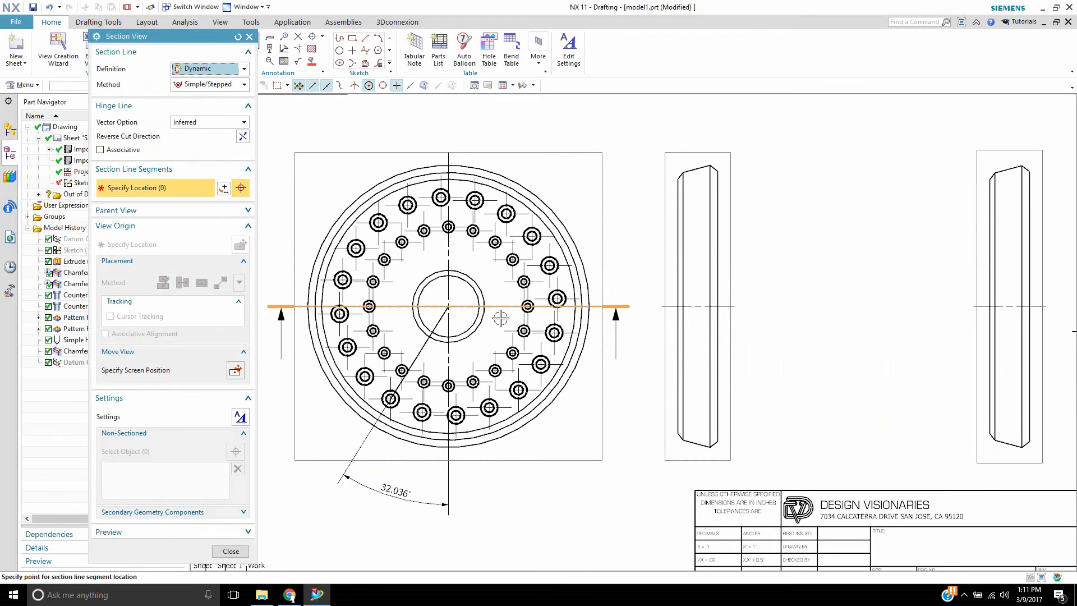
{"action": "left_click", "coordinate": [448, 307]}
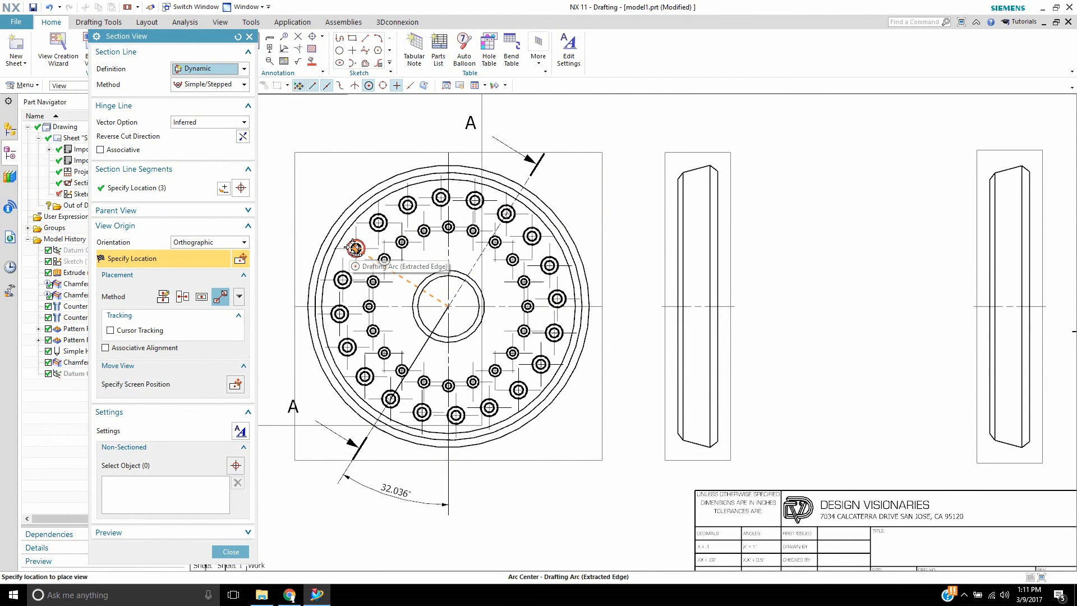
{"action": "left_click", "coordinate": [213, 241]}
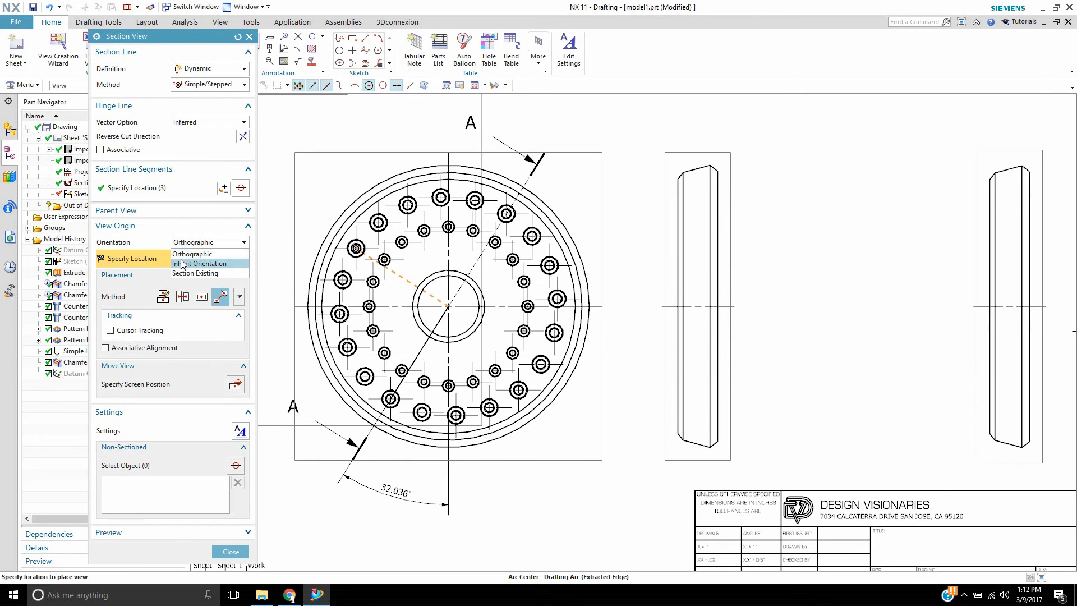
{"action": "left_click", "coordinate": [182, 264]}
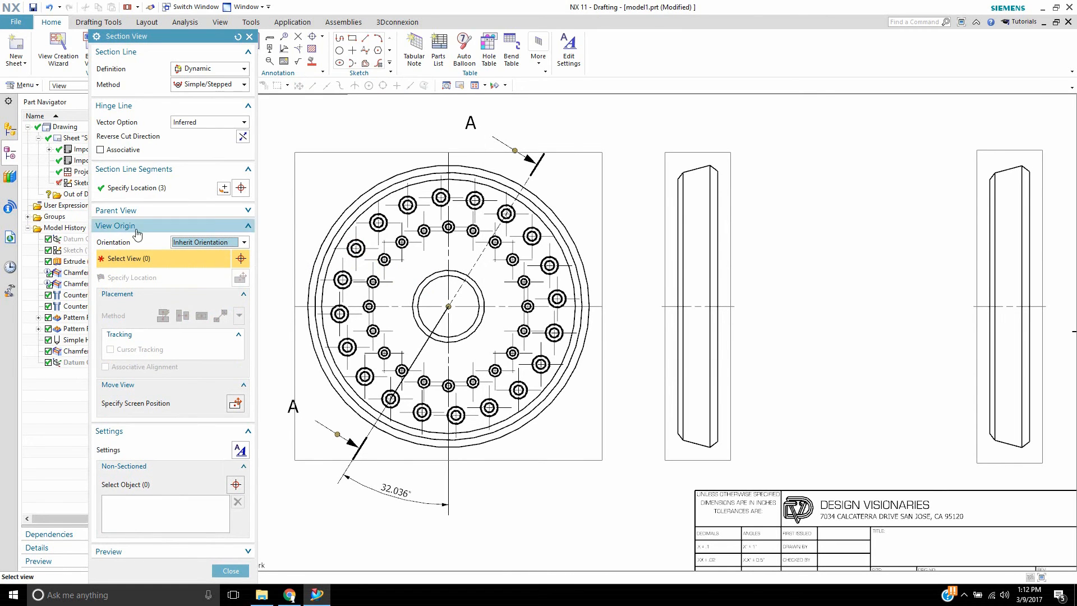
{"action": "left_click", "coordinate": [978, 241]}
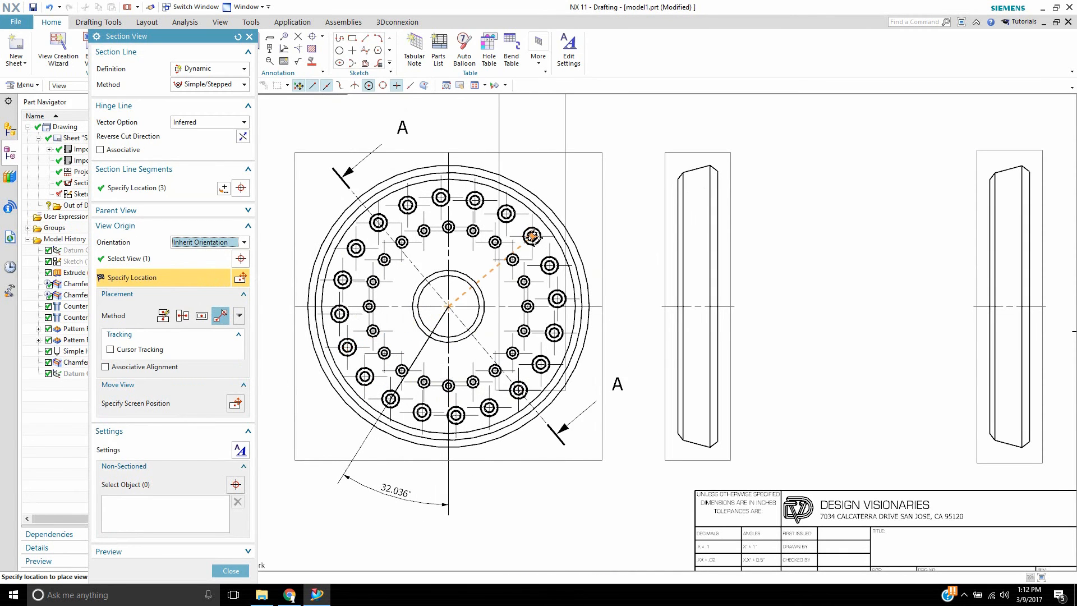
Step: Place the section view with its cutting line slanted through two opposite outer holes, and move it in line between the two side views
{"action": "left_click", "coordinate": [550, 266]}
{"action": "left_click", "coordinate": [638, 275]}
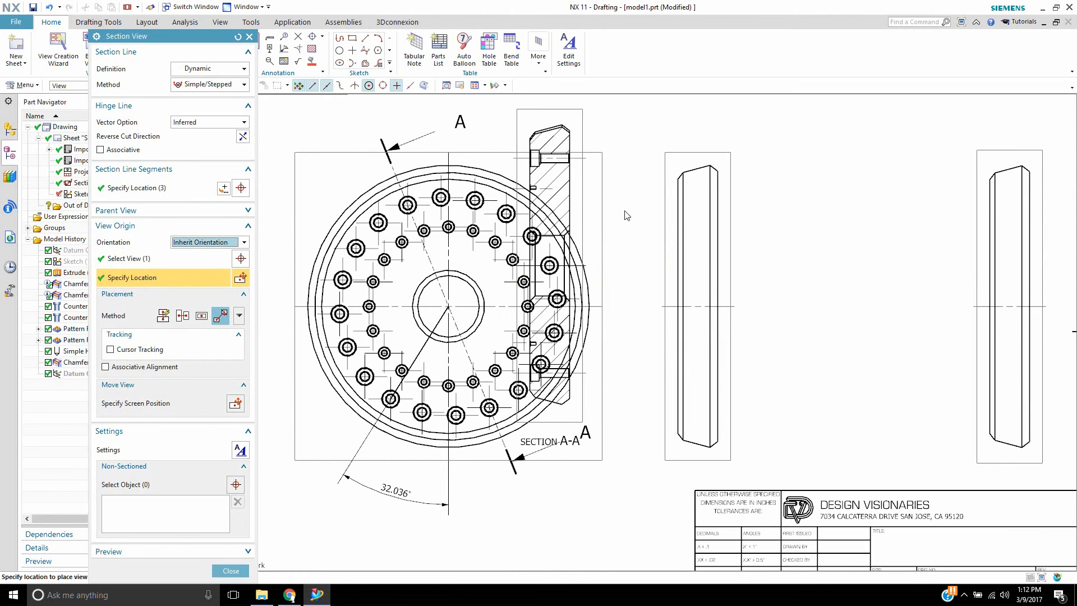
{"action": "left_click", "coordinate": [249, 37]}
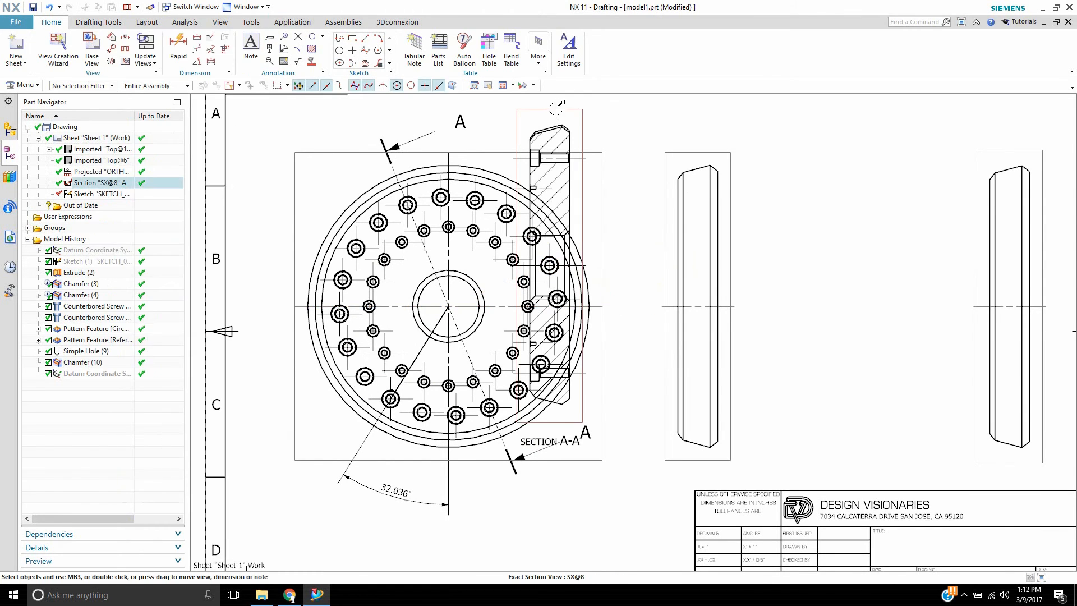
{"action": "left_click_drag", "start_coordinate": [556, 109], "coordinate": [881, 162]}
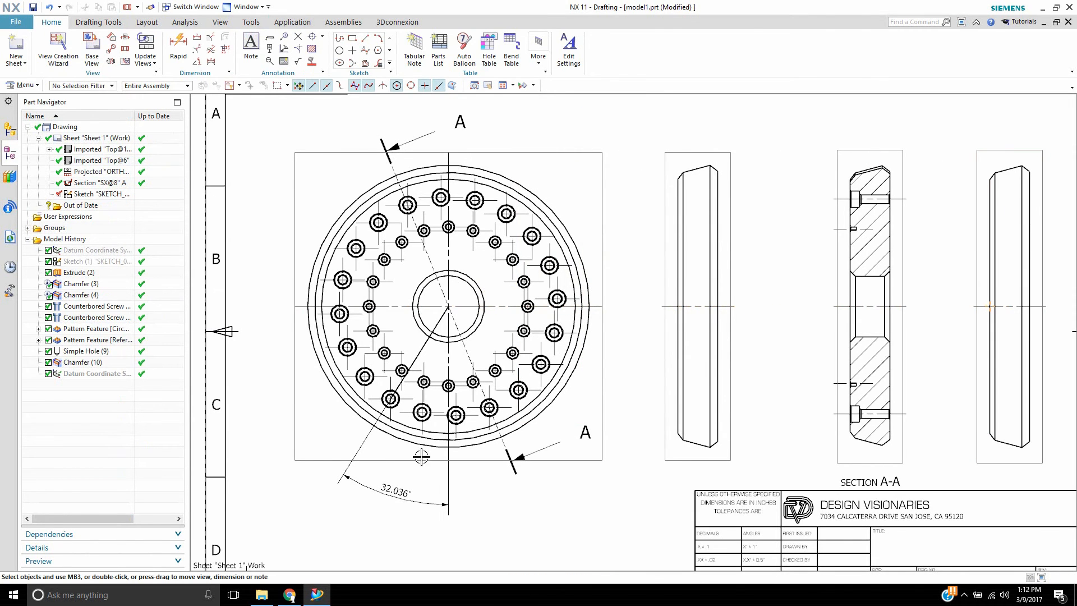
Step: Delete the 32.036° angular dimension and the sketched reference line from the disc's front view
{"action": "right_click", "coordinate": [396, 492]}
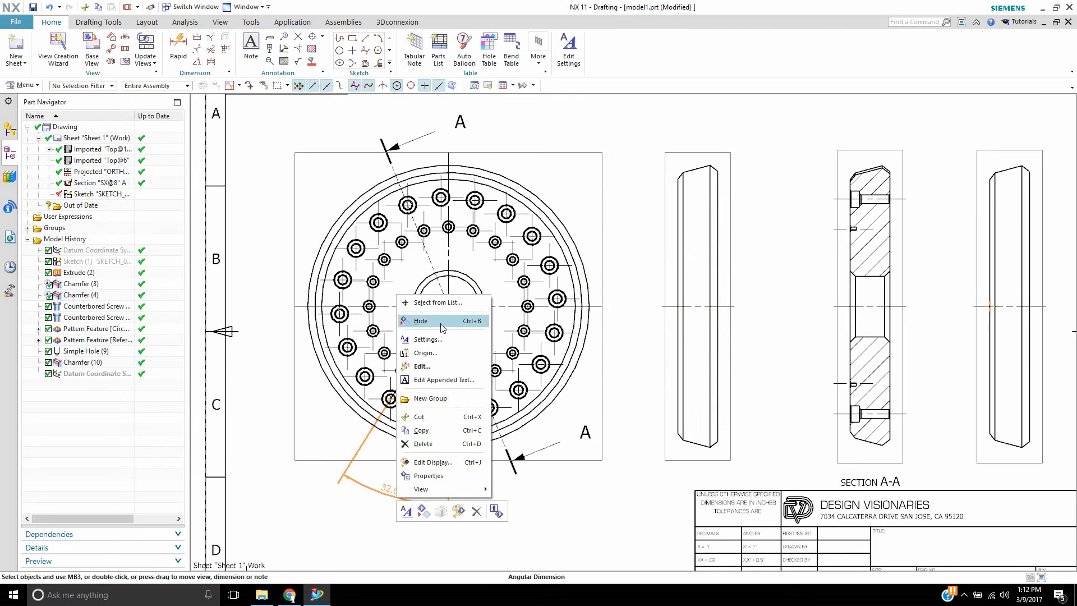
{"action": "left_click", "coordinate": [422, 444]}
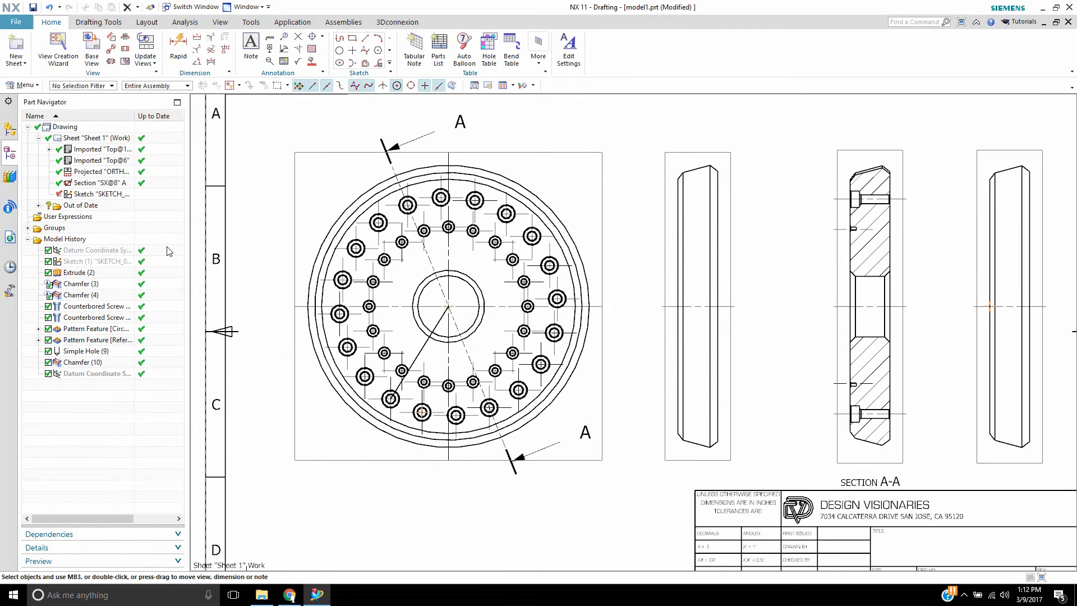
{"action": "left_click", "coordinate": [49, 149]}
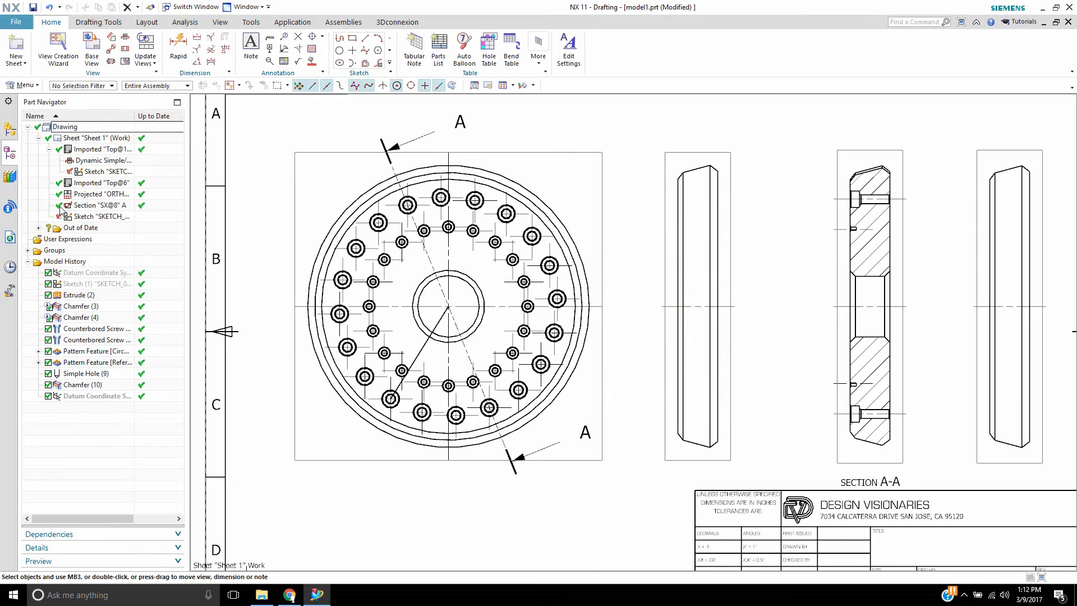
{"action": "left_click", "coordinate": [101, 171]}
{"action": "right_click", "coordinate": [103, 172]}
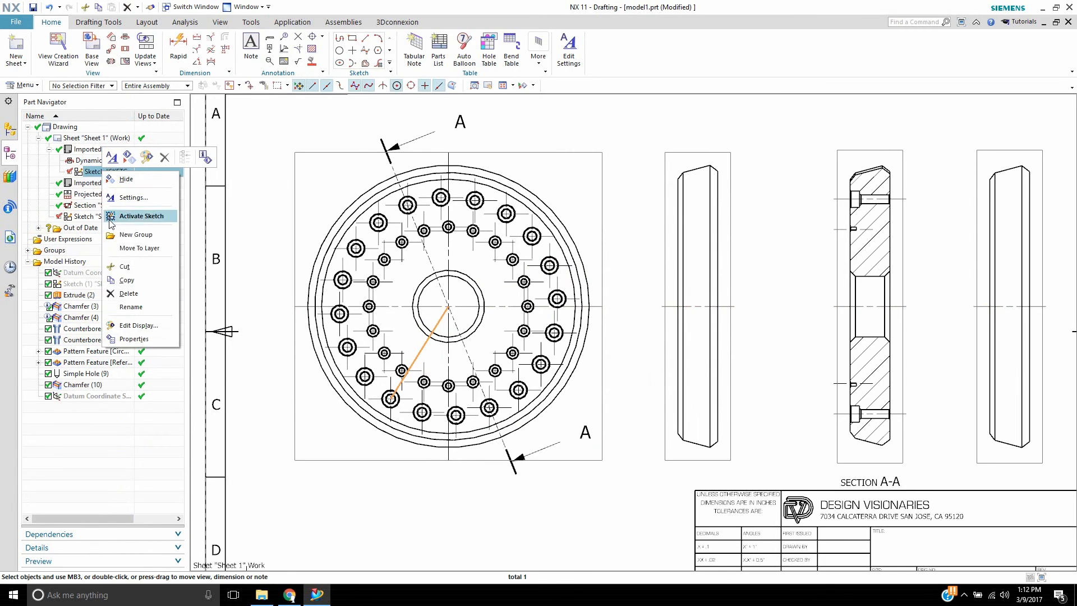
{"action": "left_click", "coordinate": [128, 293]}
Step: Examine the section line on the disc and the counterbored and small hole profiles in section A-A
{"action": "scroll", "coordinate": [516, 506], "scroll_direction": "down", "scroll_amount": 5}
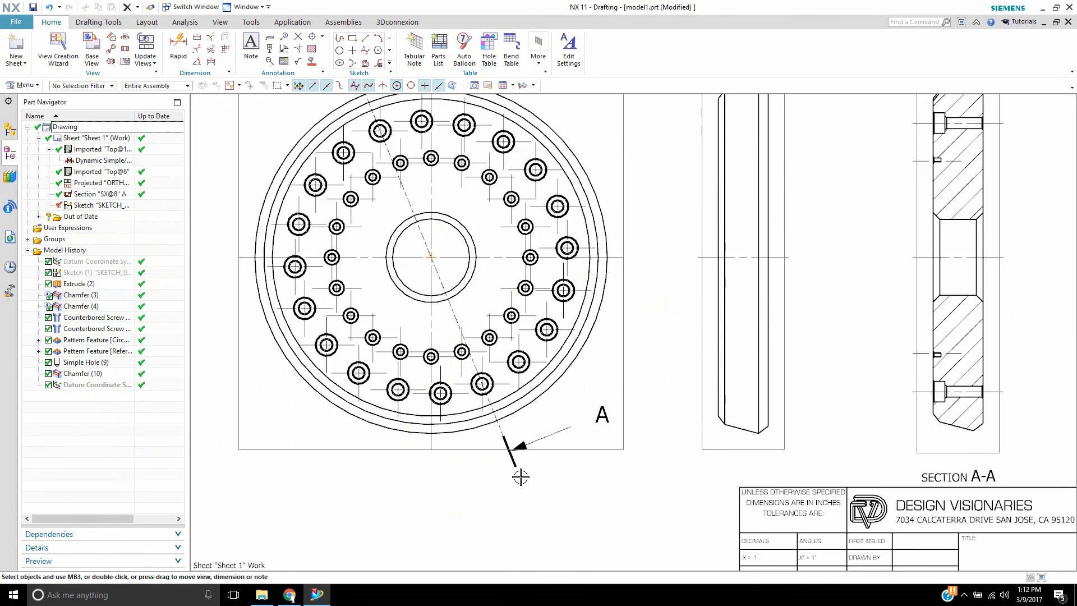
{"action": "scroll", "coordinate": [461, 423], "scroll_direction": "up", "scroll_amount": 5}
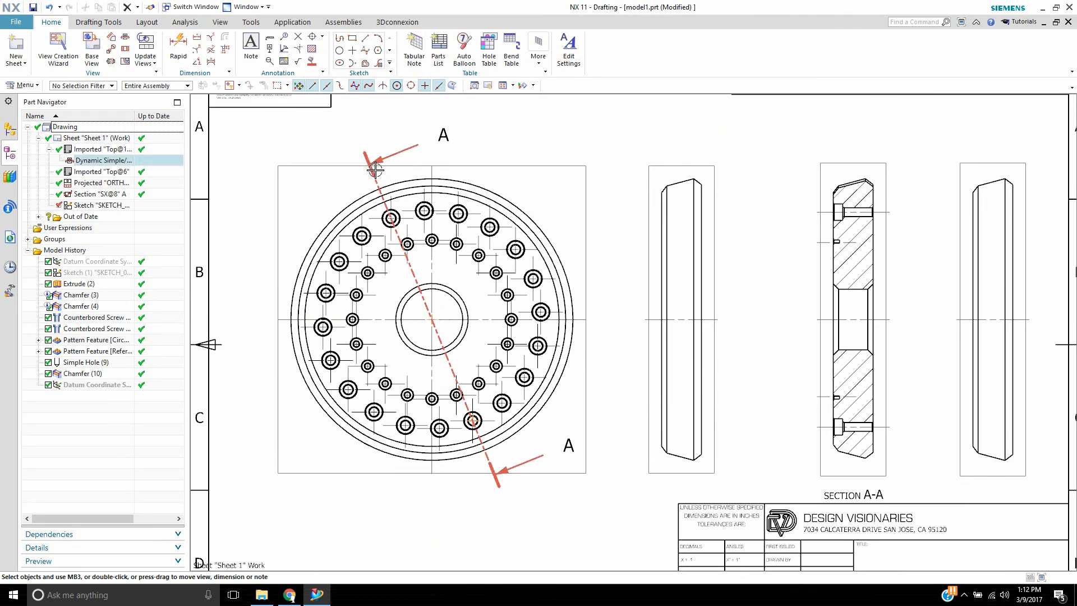
{"action": "middle_click_drag", "start_coordinate": [756, 244], "coordinate": [487, 243], "text": "shift"}
{"action": "scroll", "coordinate": [537, 273], "scroll_direction": "down", "scroll_amount": 5}
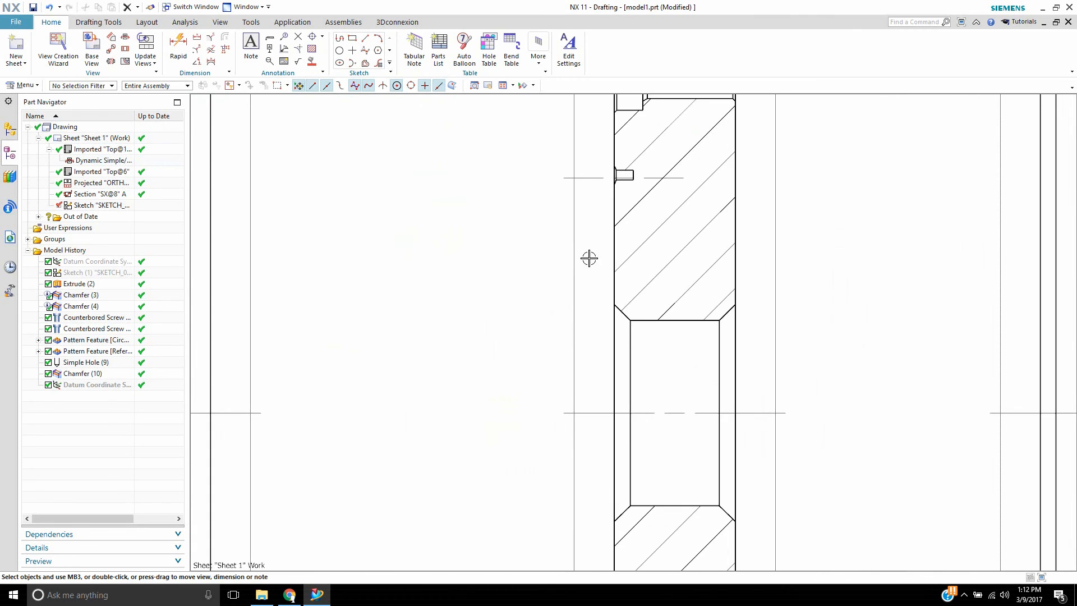
{"action": "middle_click_drag", "start_coordinate": [713, 267], "coordinate": [545, 412], "text": "shift"}
{"action": "scroll", "coordinate": [438, 206], "scroll_direction": "down", "scroll_amount": 3}
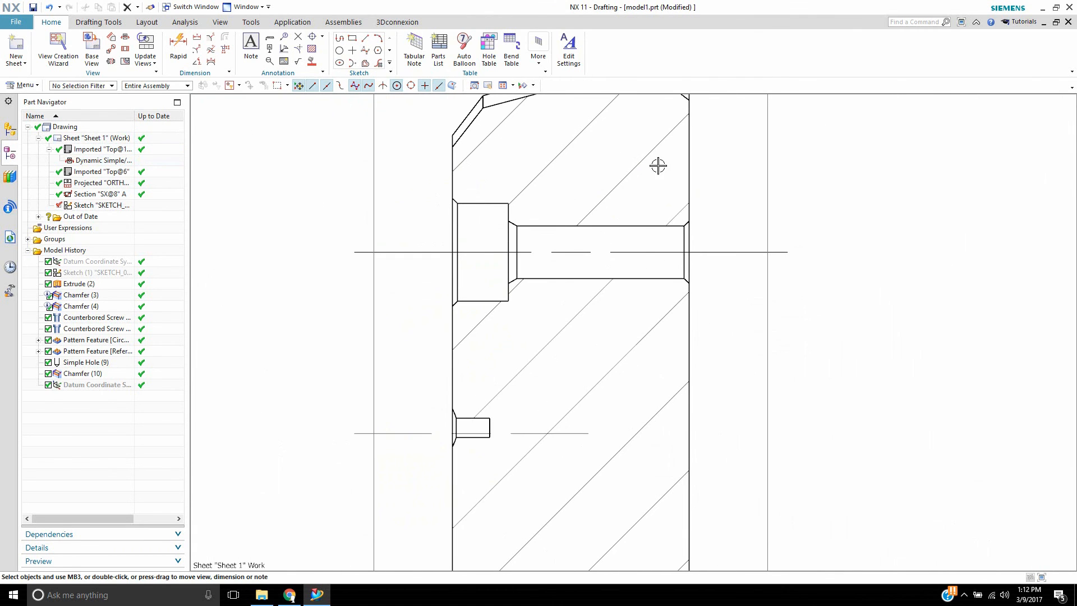
{"action": "scroll", "coordinate": [654, 177], "scroll_direction": "up", "scroll_amount": 8}
{"action": "mouse_move", "coordinate": [698, 388]}
{"action": "middle_mouse_down", "text": "shift"}
{"action": "mouse_move", "coordinate": [476, 259]}
{"action": "mouse_move", "coordinate": [529, 290]}
{"action": "middle_mouse_up", "text": "shift"}
{"action": "scroll", "coordinate": [400, 326], "scroll_direction": "down", "scroll_amount": 4}
{"action": "scroll", "coordinate": [638, 384], "scroll_direction": "down", "scroll_amount": 2}
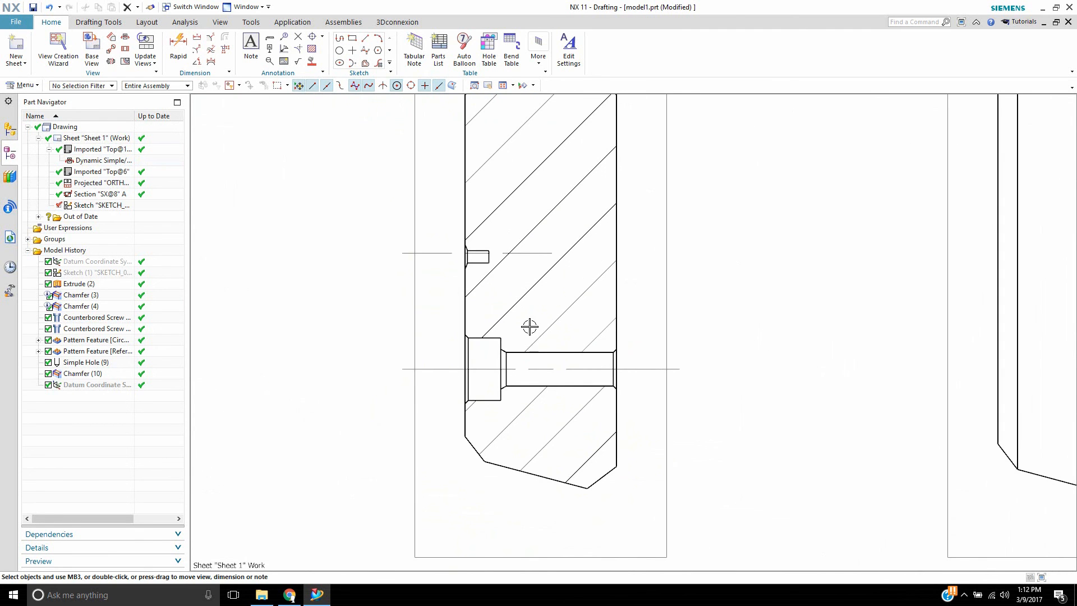
{"action": "scroll", "coordinate": [529, 326], "scroll_direction": "up", "scroll_amount": 1}
{"action": "middle_click_drag", "start_coordinate": [577, 172], "coordinate": [578, 443], "text": "shift"}
{"action": "scroll", "coordinate": [534, 274], "scroll_direction": "up", "scroll_amount": 4}
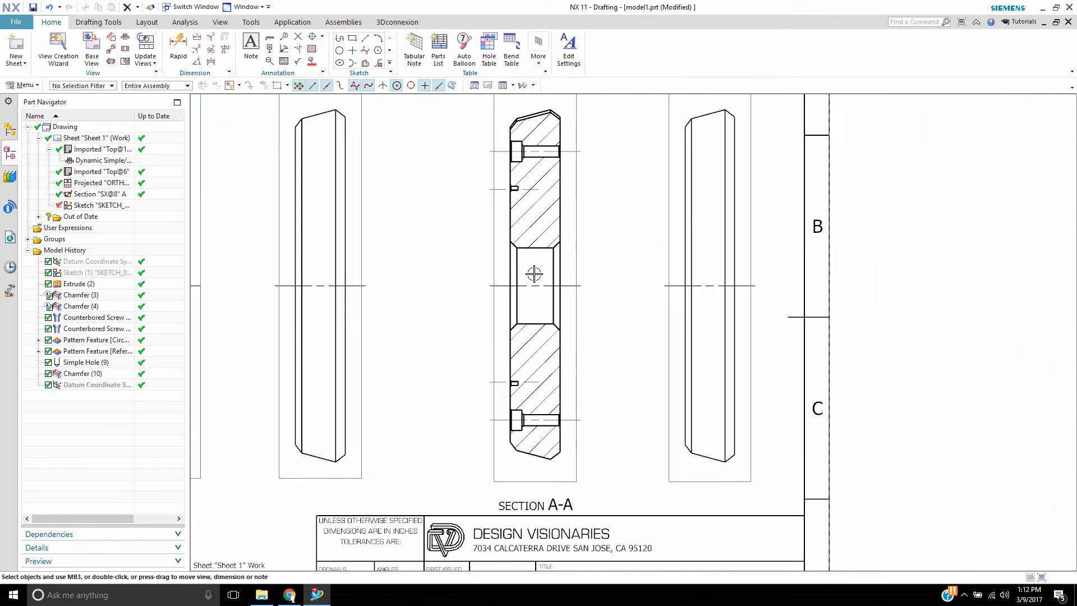
{"action": "scroll", "coordinate": [534, 273], "scroll_direction": "up", "scroll_amount": 4}
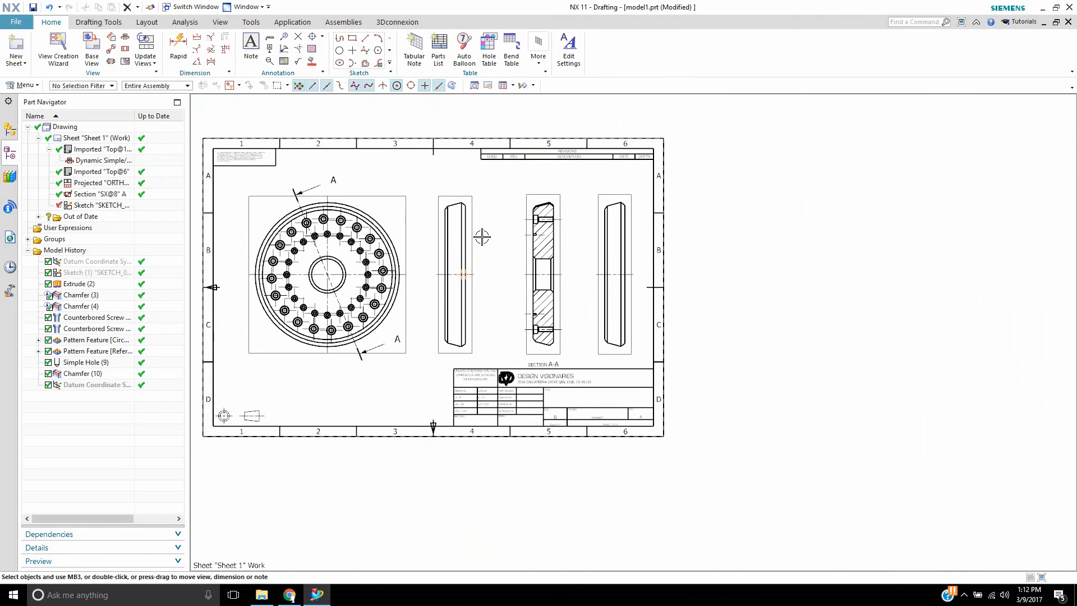
Step: Delete the outer rotated base view used as the orientation source, and update Sheet 1
{"action": "left_click", "coordinate": [600, 195]}
{"action": "key", "text": "Delete"}
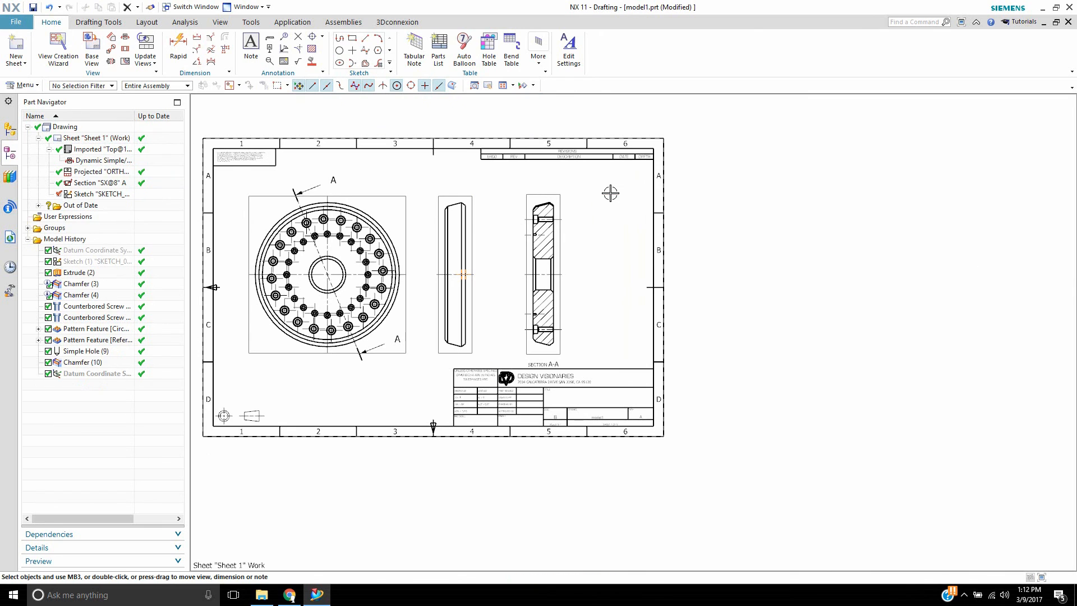
{"action": "right_click", "coordinate": [71, 135]}
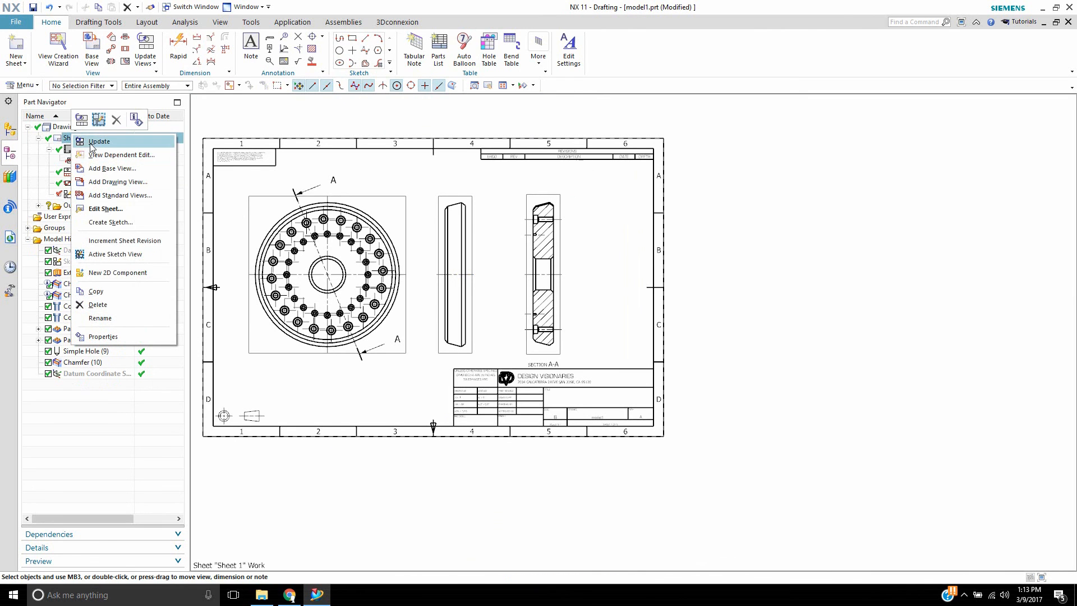
{"action": "left_click", "coordinate": [89, 143]}
{"action": "scroll", "coordinate": [425, 221], "scroll_direction": "up", "scroll_amount": 3}
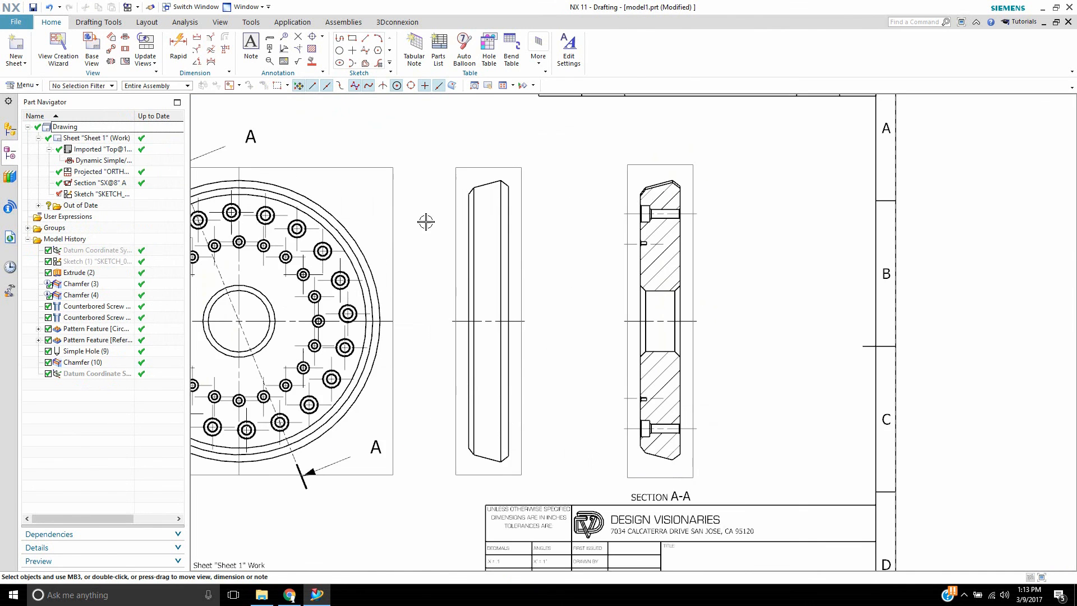
{"action": "mouse_move", "coordinate": [464, 208]}
{"action": "middle_mouse_down", "text": "shift"}
{"action": "mouse_move", "coordinate": [550, 202]}
{"action": "mouse_move", "coordinate": [653, 219]}
{"action": "middle_mouse_up", "text": "shift"}
{"action": "scroll", "coordinate": [646, 215], "scroll_direction": "down", "scroll_amount": 2}
{"action": "middle_click_drag", "start_coordinate": [773, 236], "coordinate": [700, 274], "text": "shift"}
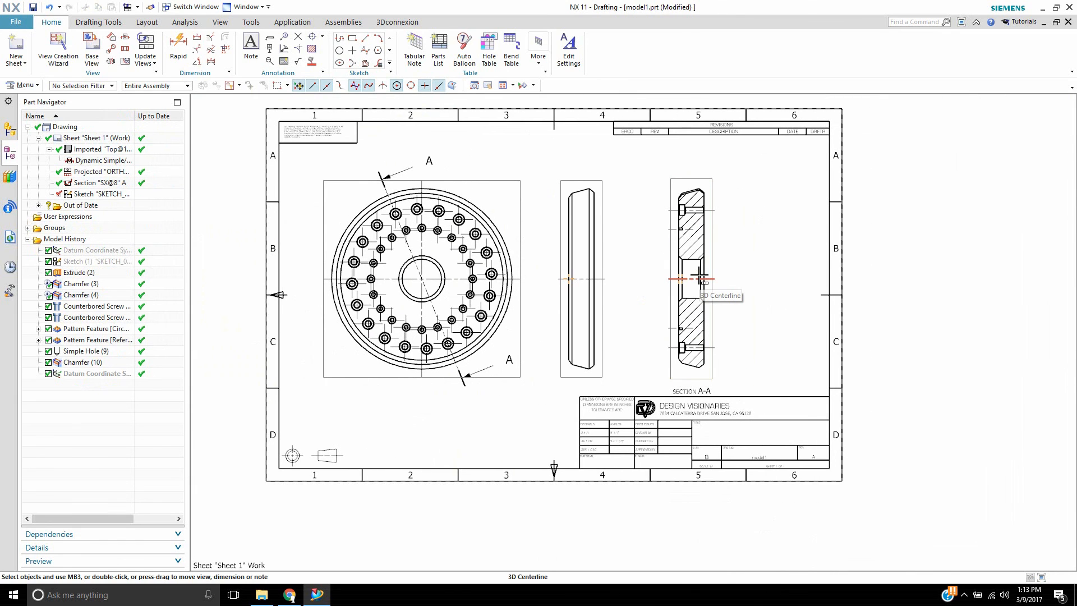